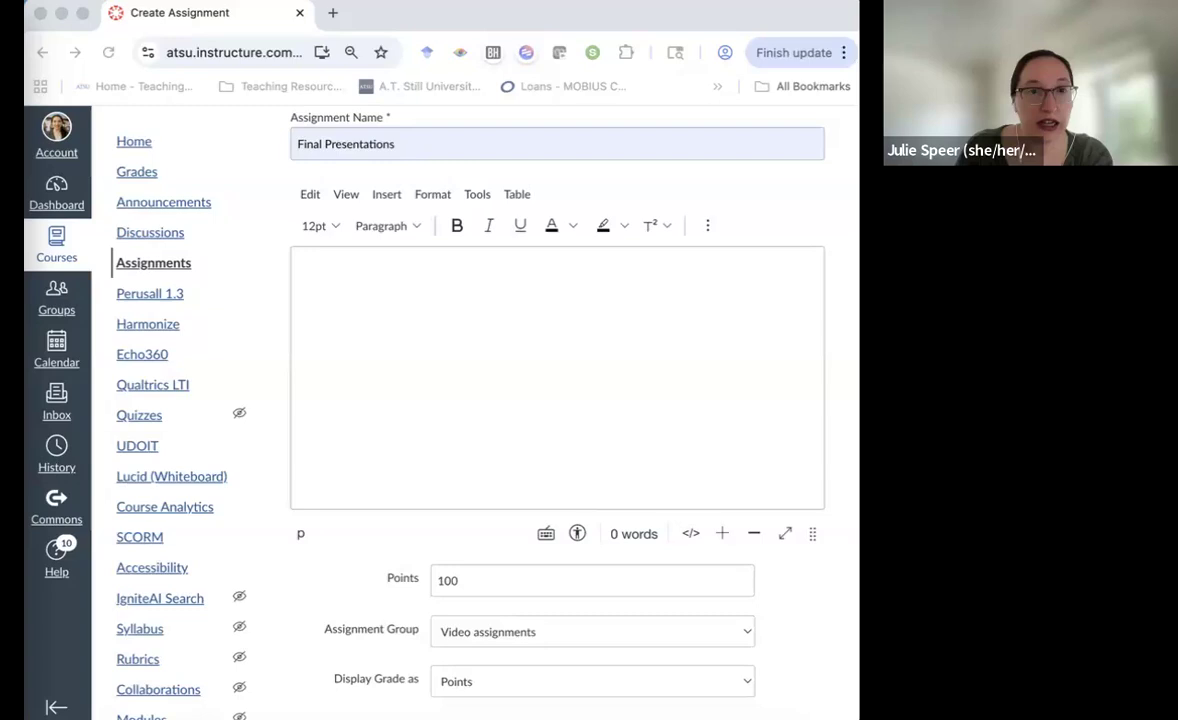
# Paste the presentation instructions into the description and bold the due-date line
pyautogui.click(354, 269)
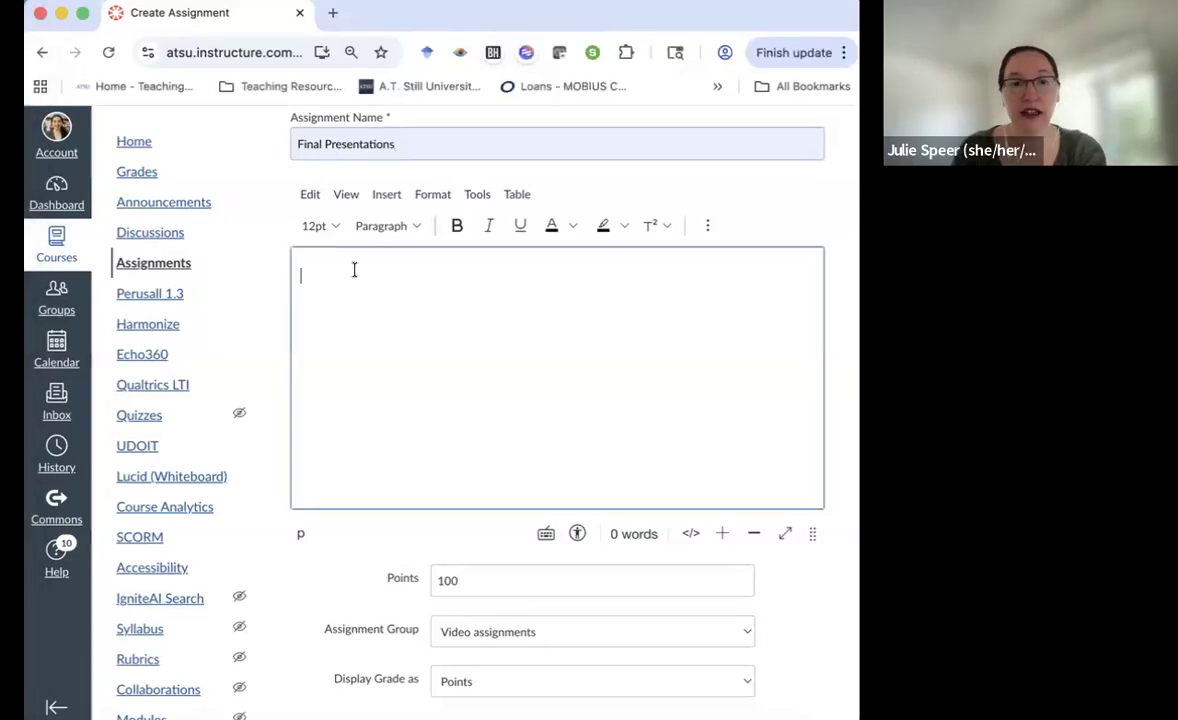
pyautogui.hotkey('ctrl', 'v')
pyautogui.scroll(5, 423, 360)
pyautogui.scroll(-1, 423, 360)
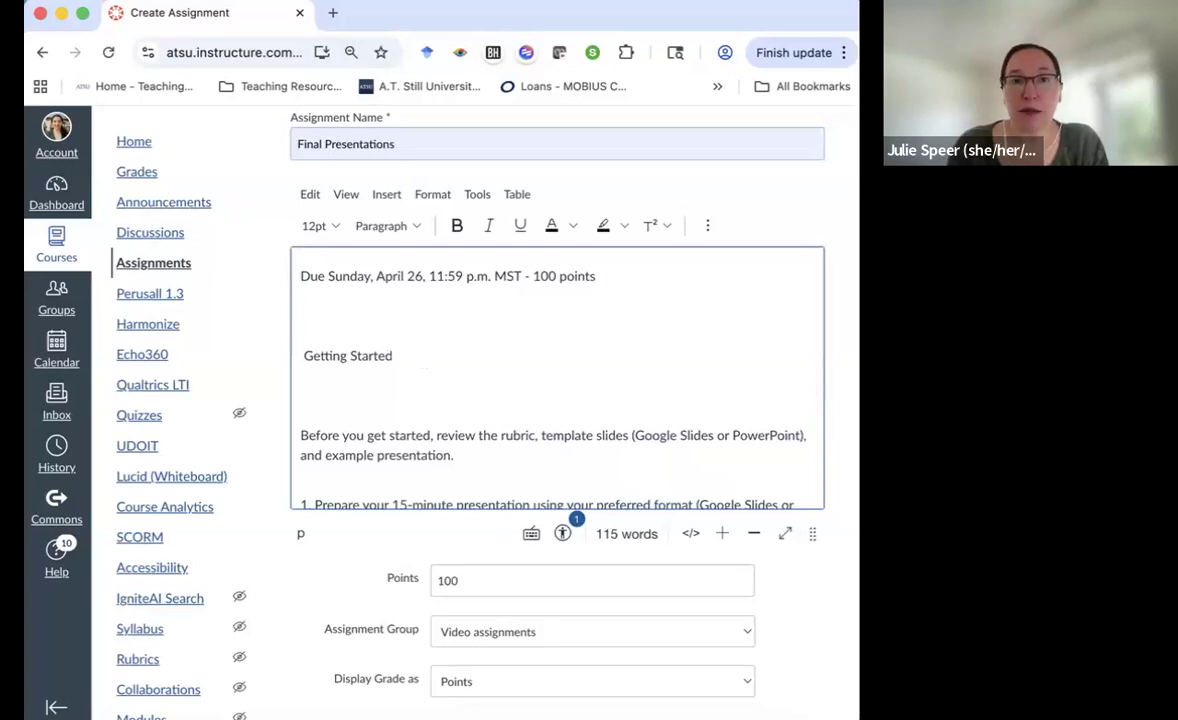
pyautogui.tripleClick(342, 282)
pyautogui.press('super+b')
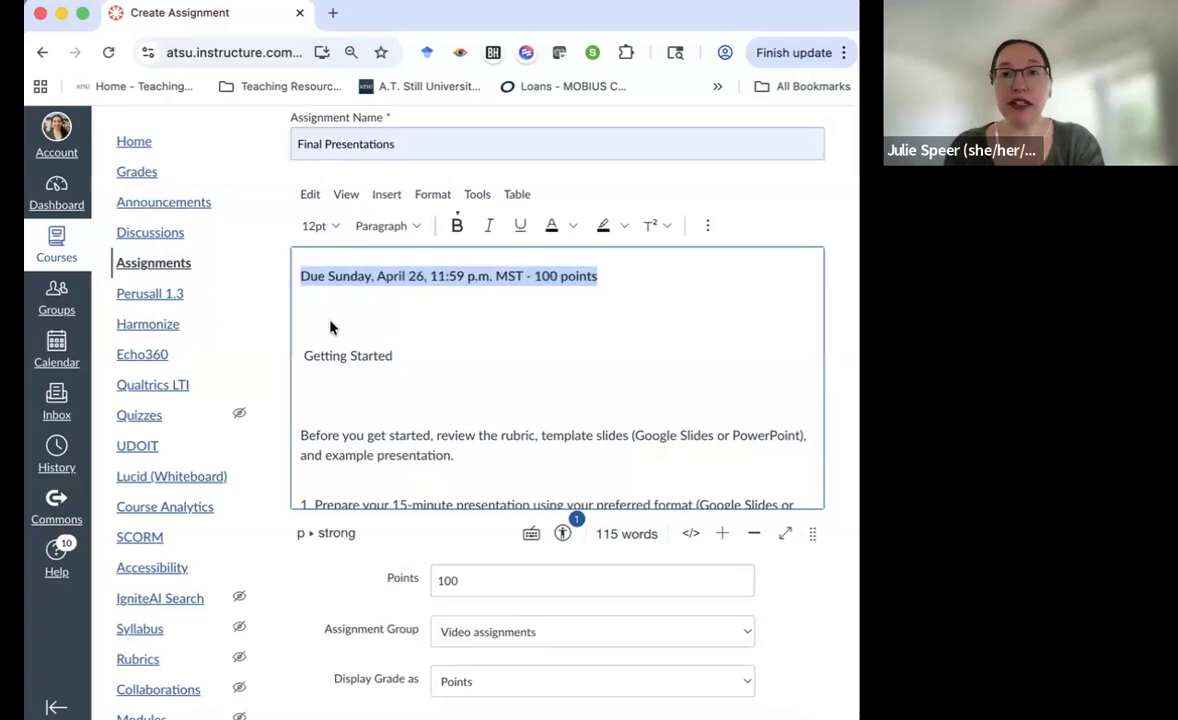
# Make 'Getting Started' a Heading 2 and delete the surrounding blank lines and leading space
pyautogui.tripleClick(316, 362)
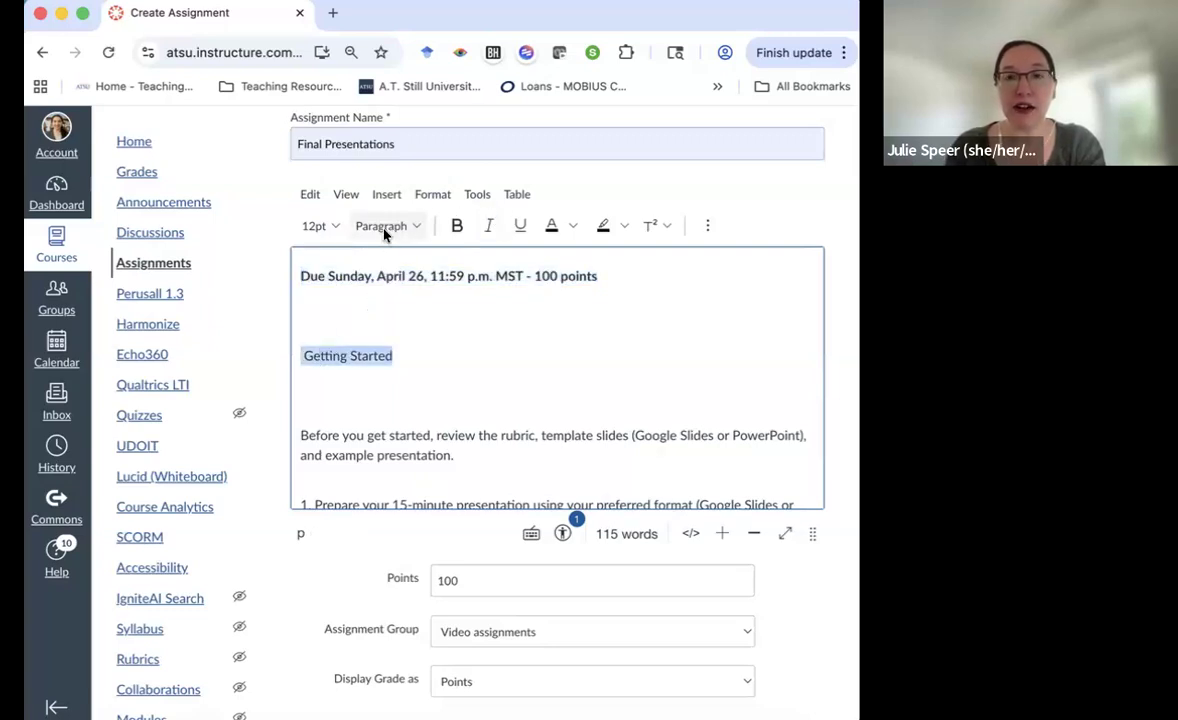
pyautogui.click(384, 225)
pyautogui.click(398, 258)
pyautogui.click(352, 344)
pyautogui.press('BackSpace')
pyautogui.press('Down')
pyautogui.press('Up')
pyautogui.press('BackSpace')
pyautogui.press('Down')
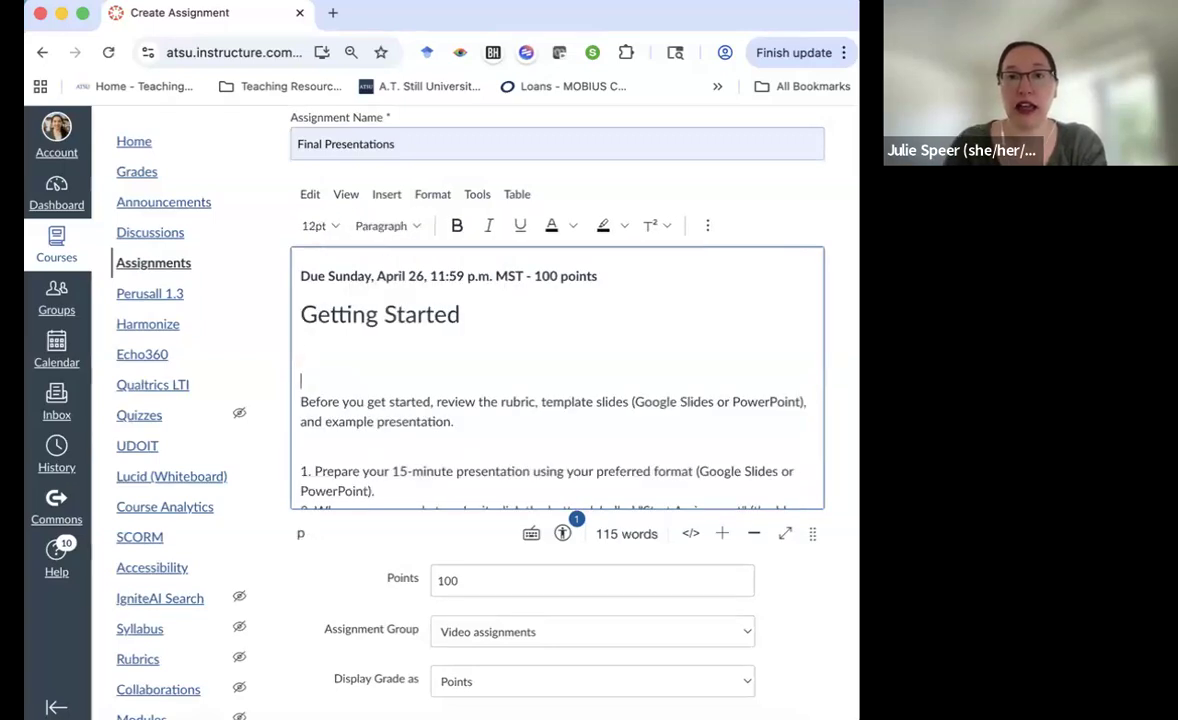
pyautogui.press('Down')
pyautogui.press('BackSpace')
pyautogui.scroll(-1, 503, 382)
pyautogui.scroll(1, 503, 382)
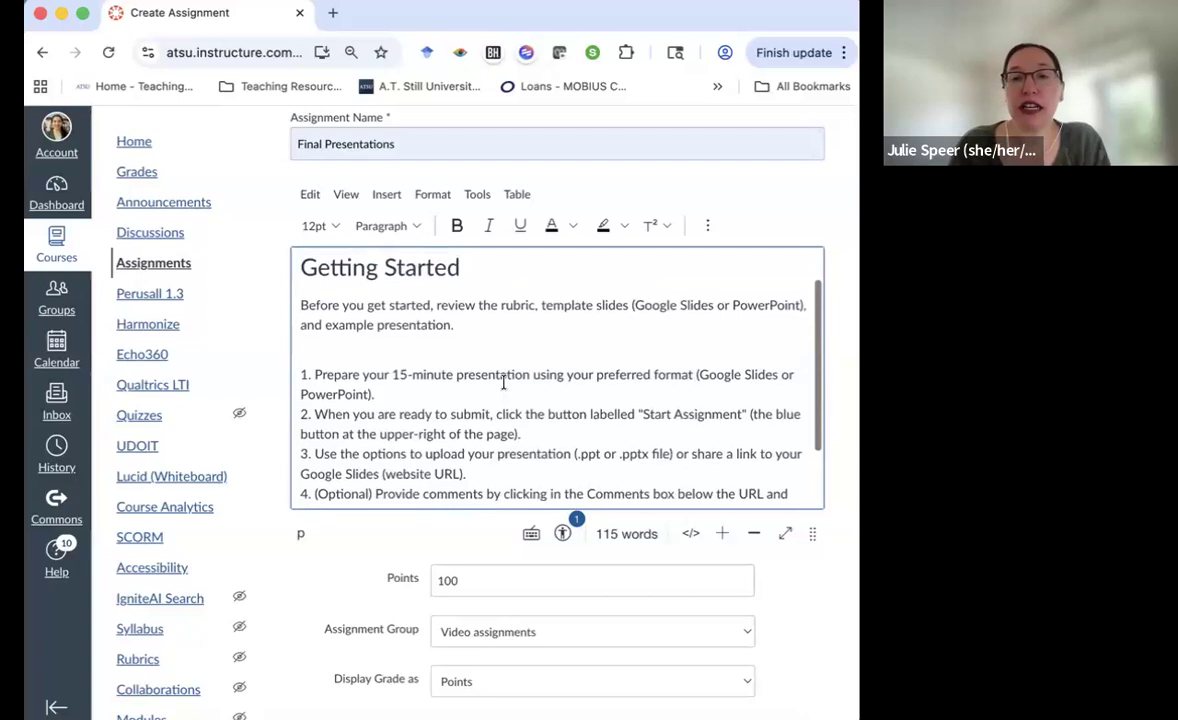
# Review the Accessibility Checker's unformatted-list warning without applying it, then delete '1. ' before Prepare
pyautogui.click(564, 536)
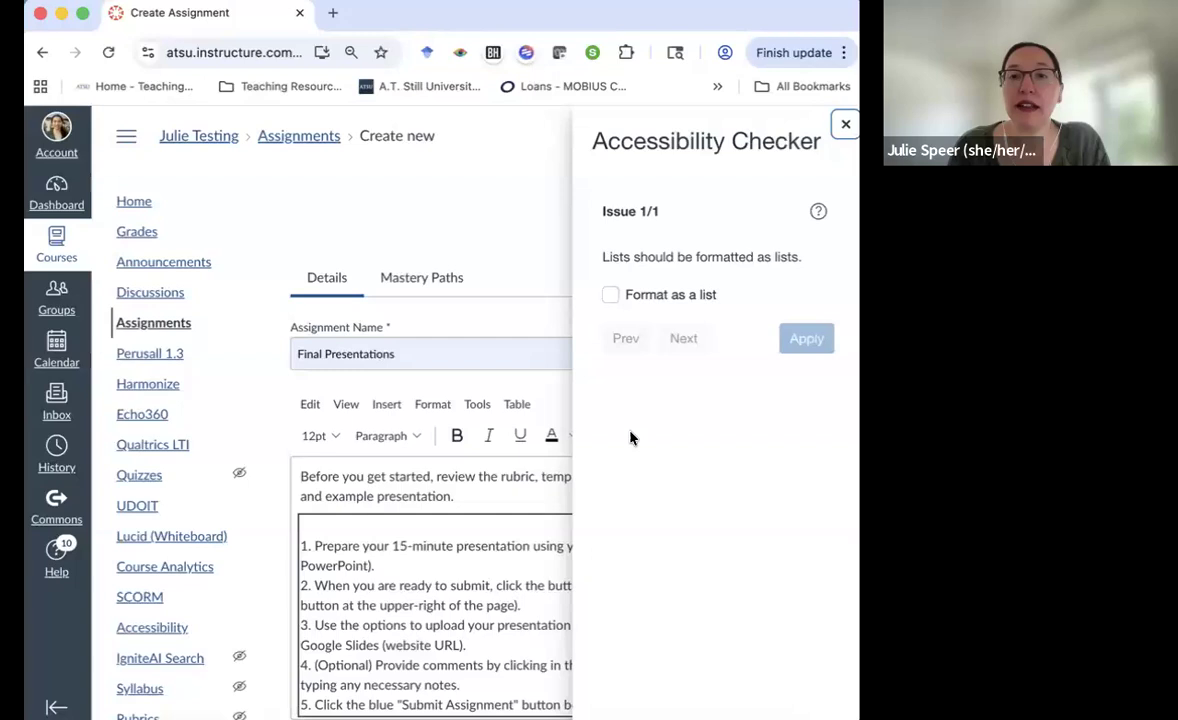
pyautogui.scroll(-1, 630, 437)
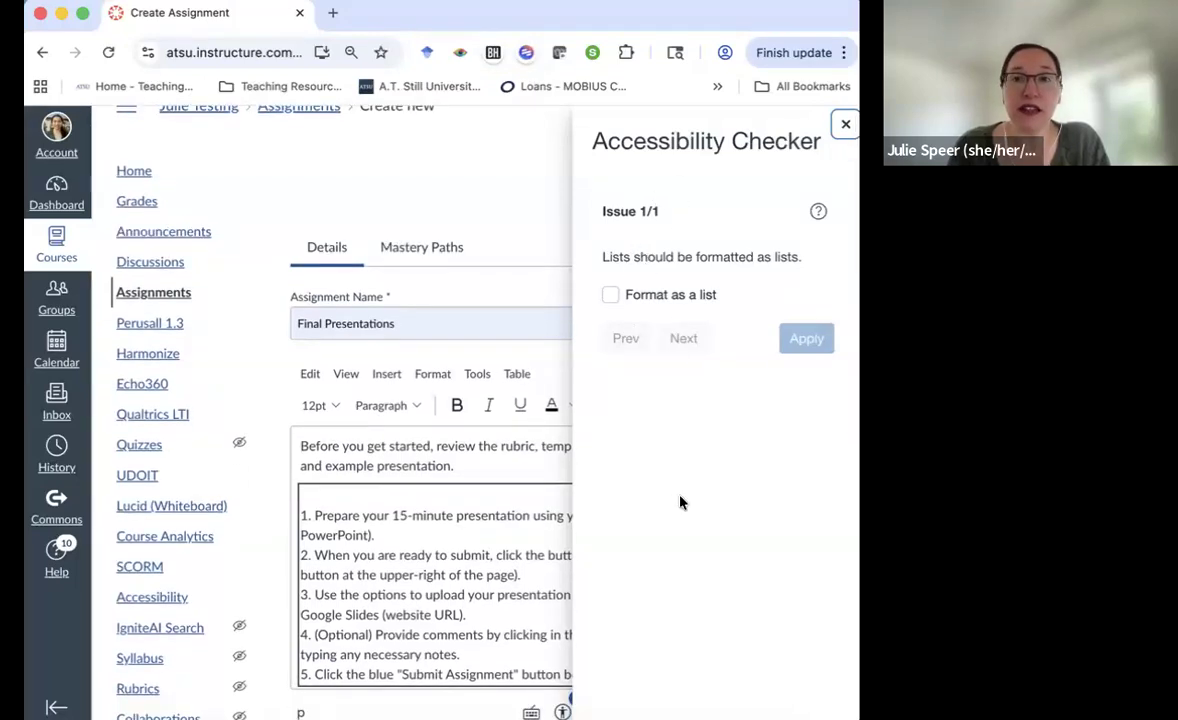
pyautogui.click(609, 297)
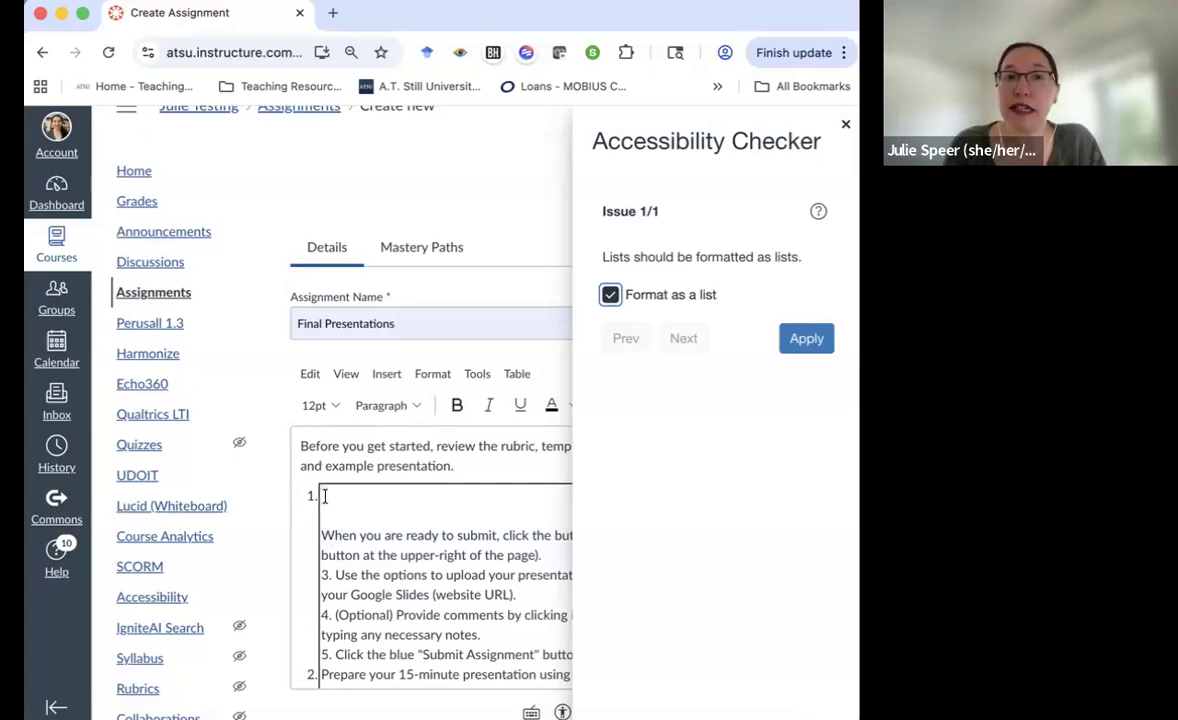
pyautogui.click(612, 294)
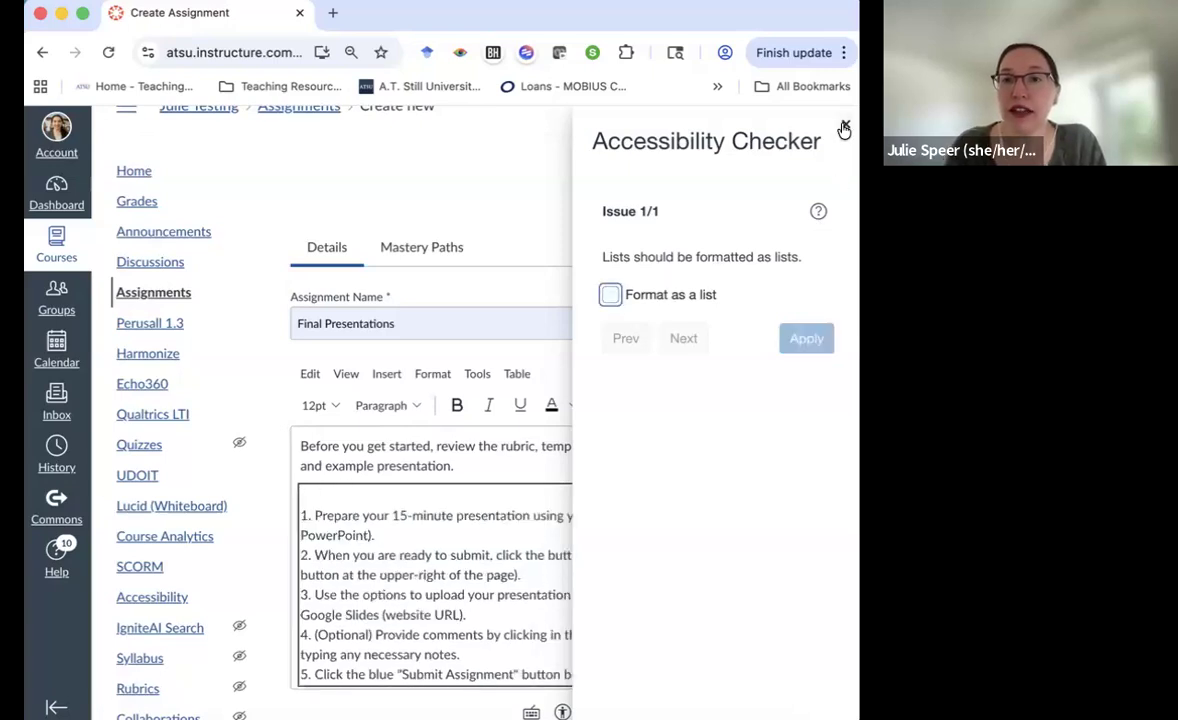
pyautogui.click(844, 127)
pyautogui.click(314, 515)
pyautogui.press('BackSpace')
pyautogui.press('BackSpace')
pyautogui.press('BackSpace')
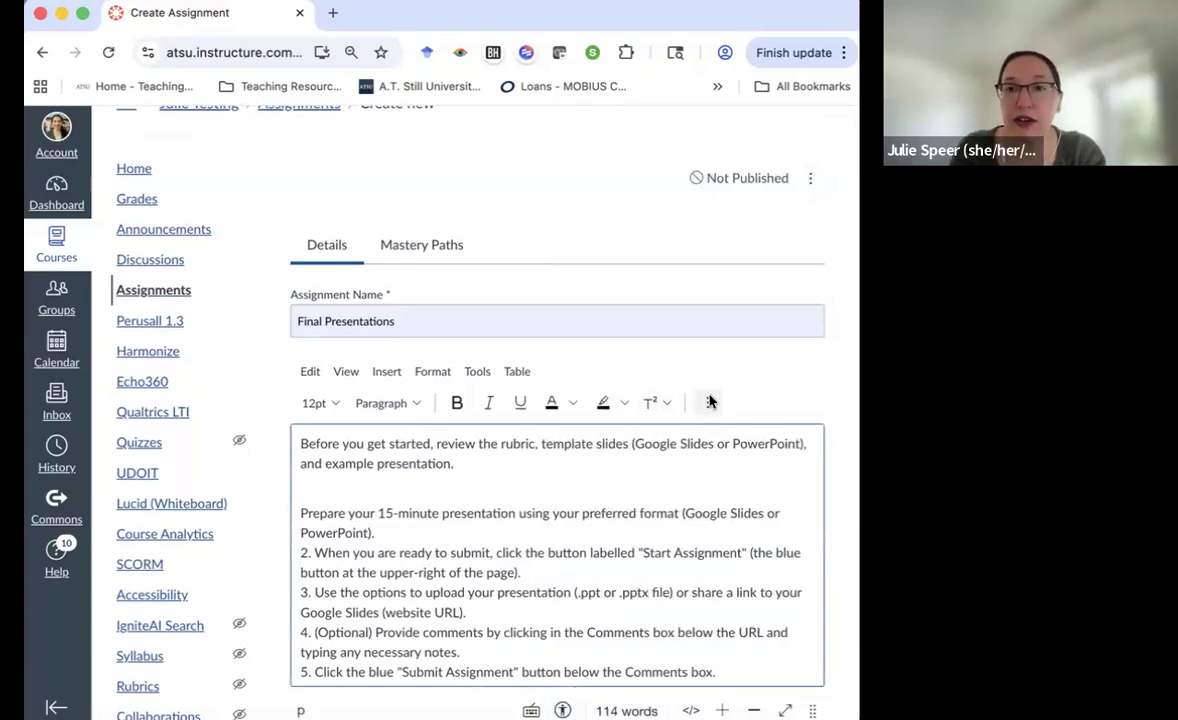
# Apply a Numbered list to the steps, merging the empty first item into the Prepare step
pyautogui.click(708, 401)
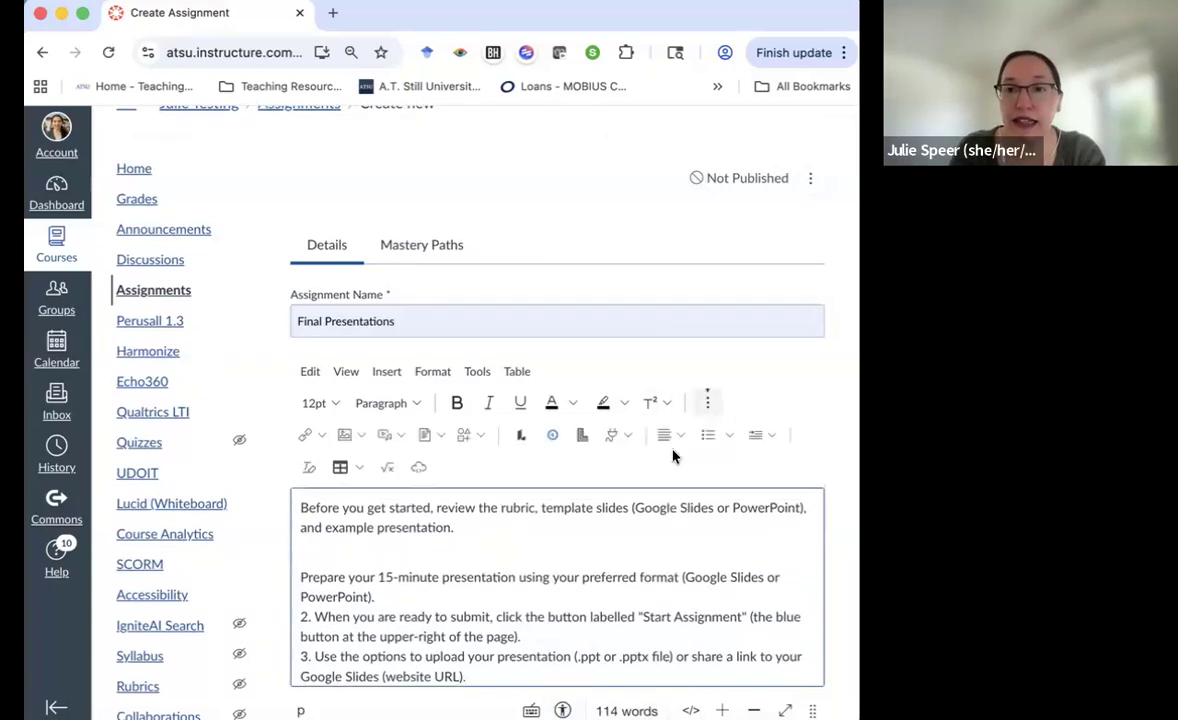
pyautogui.click(730, 437)
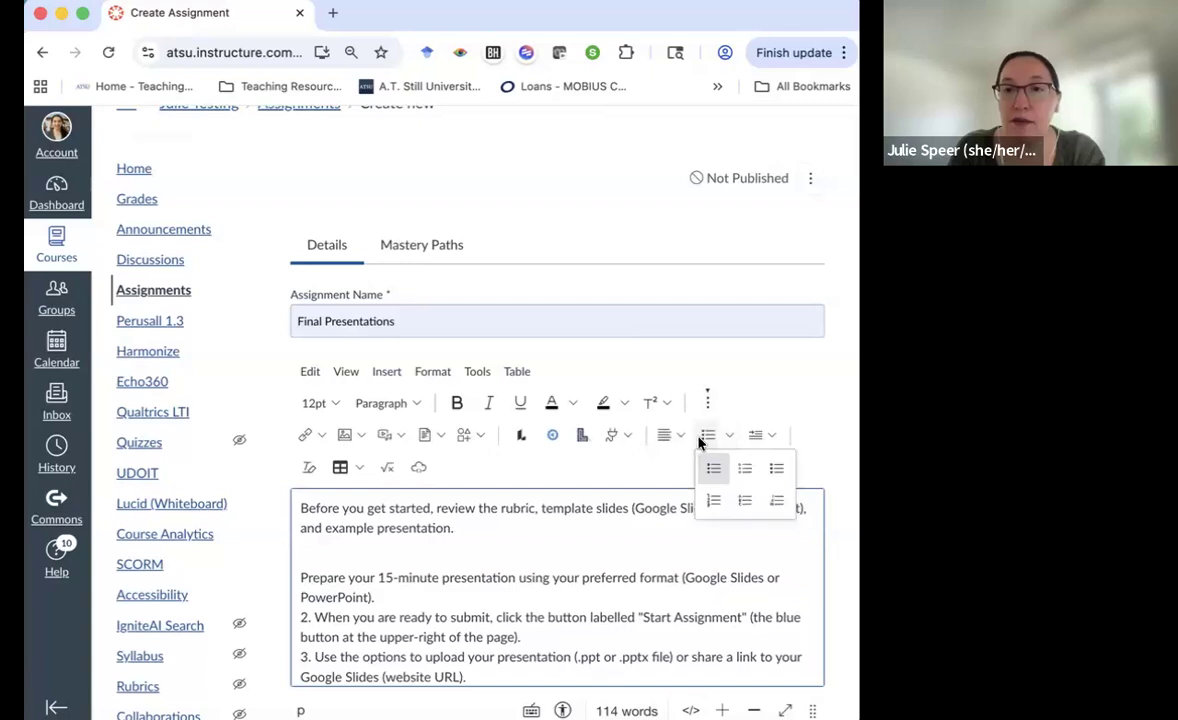
pyautogui.click(713, 500)
pyautogui.press('Delete')
# Replace the typed '2.' and '3.' markers with real list items 2 and 3
pyautogui.click(332, 598)
pyautogui.press('BackSpace')
pyautogui.press('BackSpace')
pyautogui.press('BackSpace')
pyautogui.press('Return')
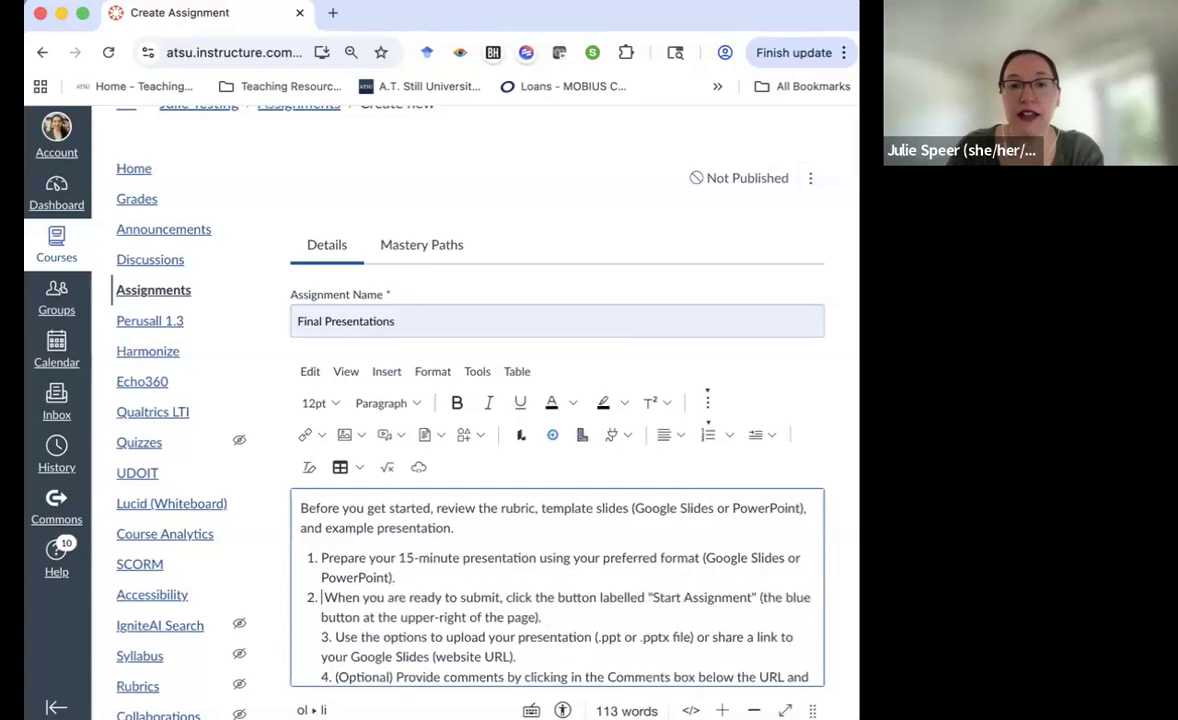
pyautogui.click(337, 637)
pyautogui.press('BackSpace')
pyautogui.press('BackSpace')
pyautogui.press('BackSpace')
pyautogui.press('BackSpace')
pyautogui.press('Return')
# Replace the typed '4.' and '5.' markers so the last two steps become items 4 and 5
pyautogui.scroll(-1, 390, 617)
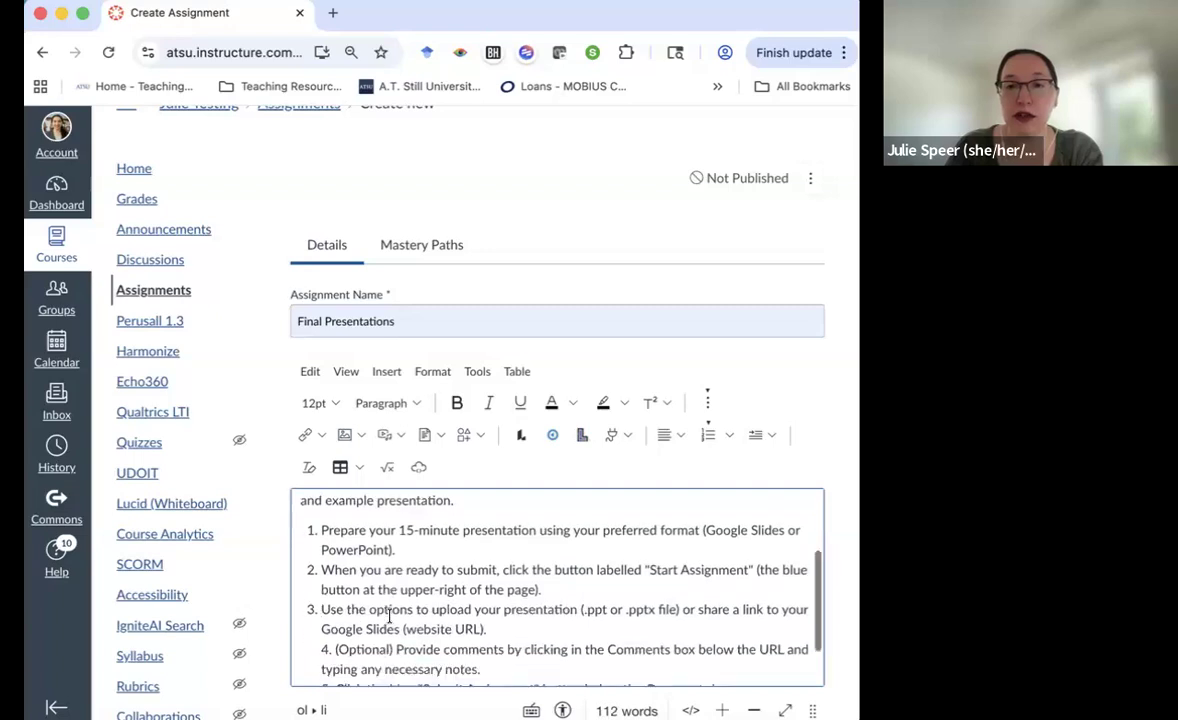
pyautogui.scroll(-2, 390, 617)
pyautogui.click(335, 588)
pyautogui.press('BackSpace')
pyautogui.press('BackSpace')
pyautogui.press('BackSpace')
pyautogui.press('BackSpace')
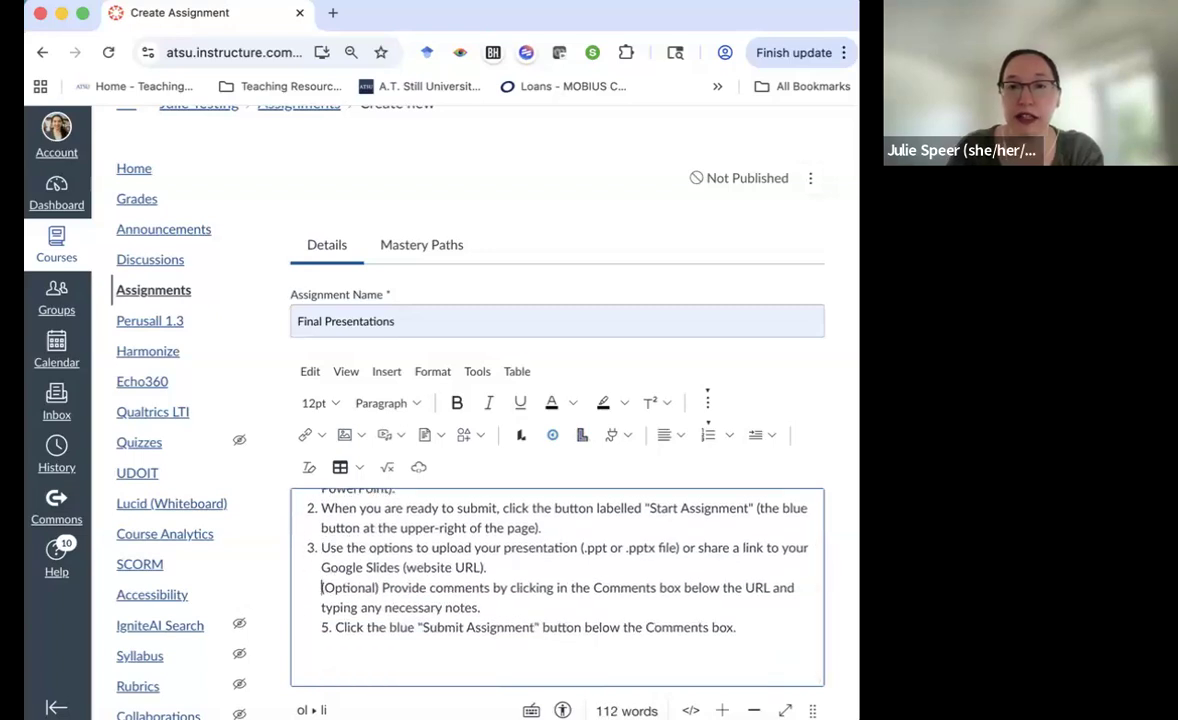
pyautogui.press('Return')
pyautogui.press('BackSpace')
pyautogui.press('BackSpace')
pyautogui.press('BackSpace')
pyautogui.press('BackSpace')
pyautogui.press('Return')
pyautogui.press('Down')
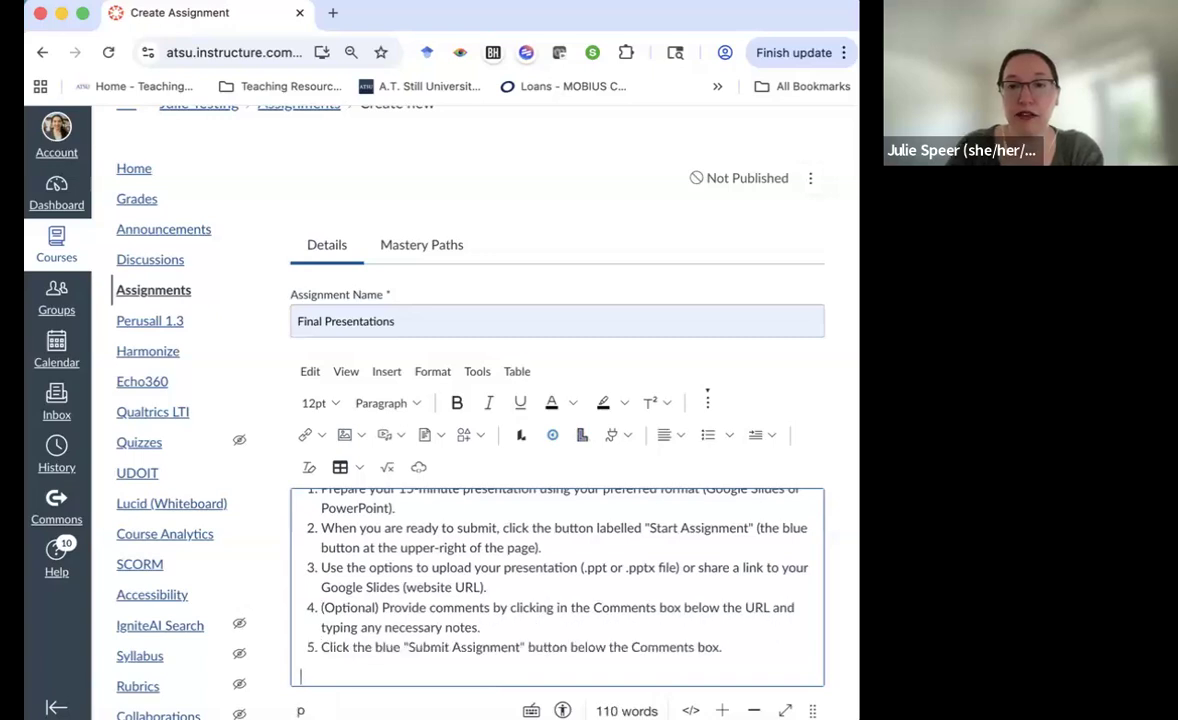
pyautogui.scroll(3, 480, 640)
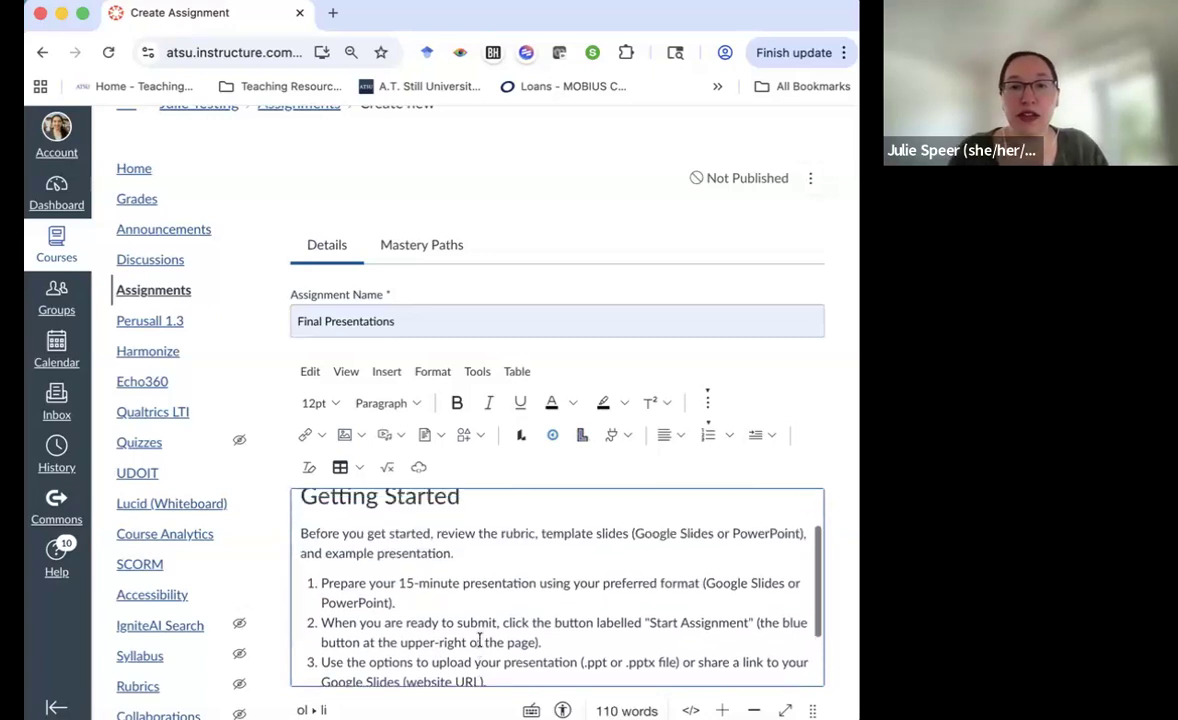
pyautogui.scroll(1, 480, 640)
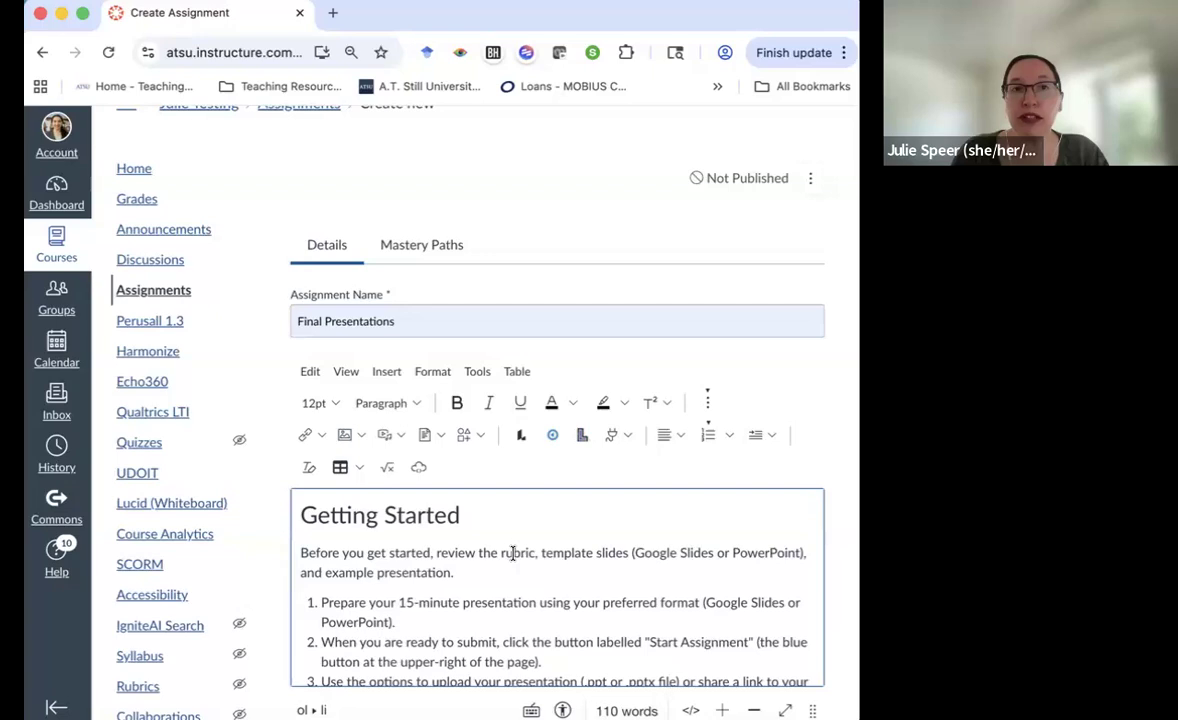
# Link the word 'rubric' to the Google Docs rubric address as an external link
pyautogui.click(16, 447)
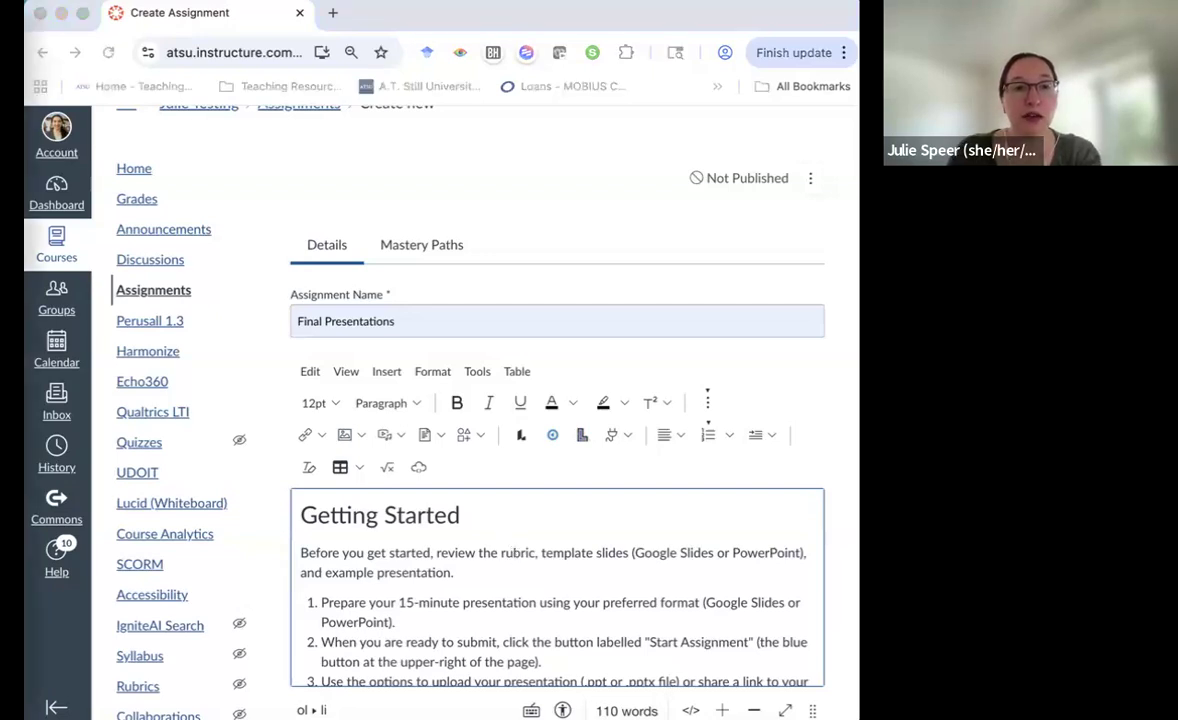
pyautogui.doubleClick(518, 553)
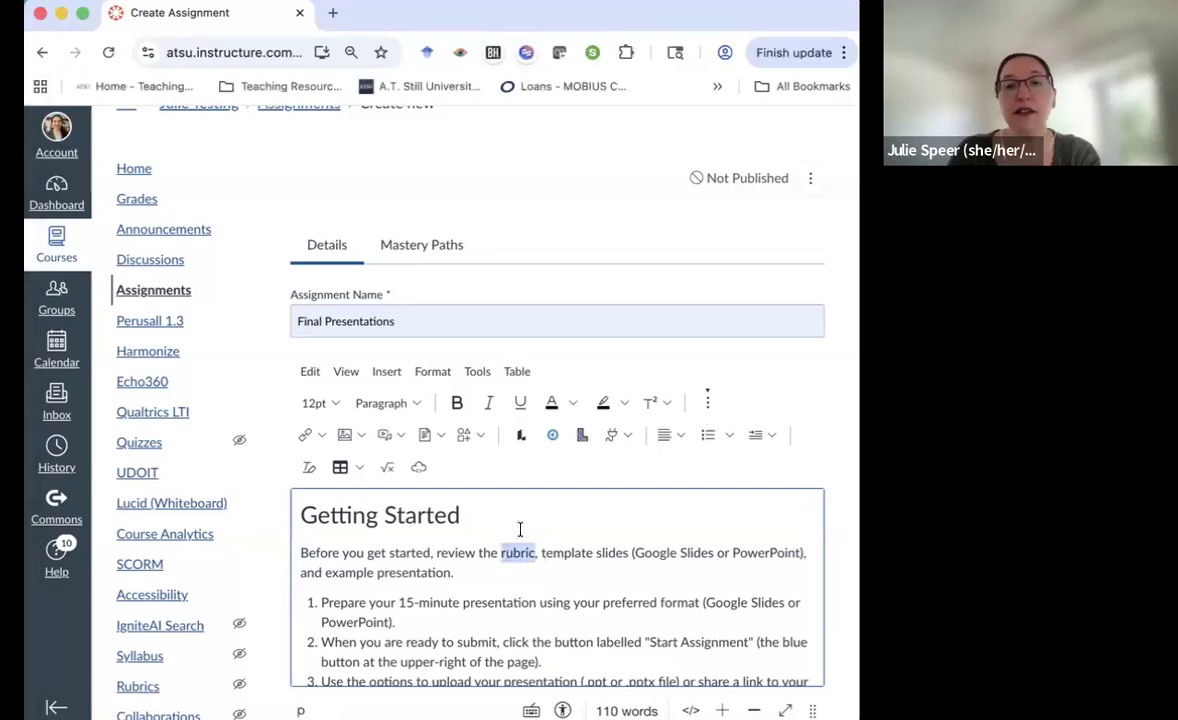
pyautogui.click(307, 437)
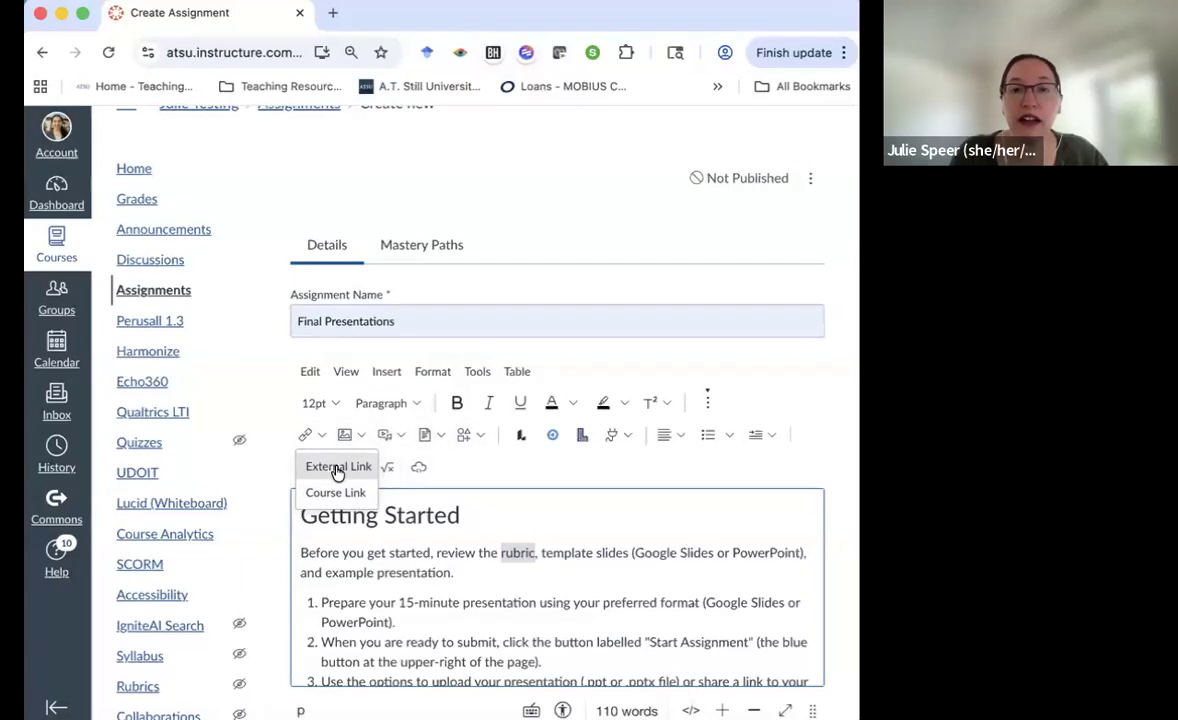
pyautogui.click(337, 470)
pyautogui.click(316, 460)
pyautogui.click(726, 538)
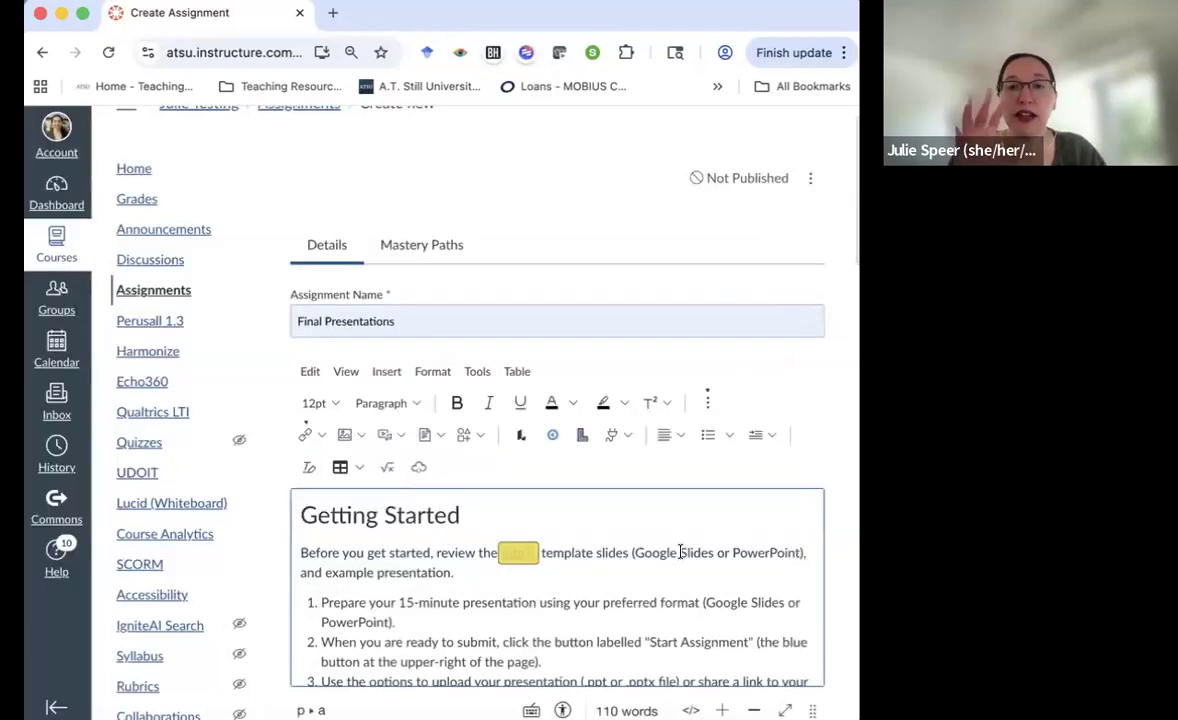
pyautogui.click(512, 563)
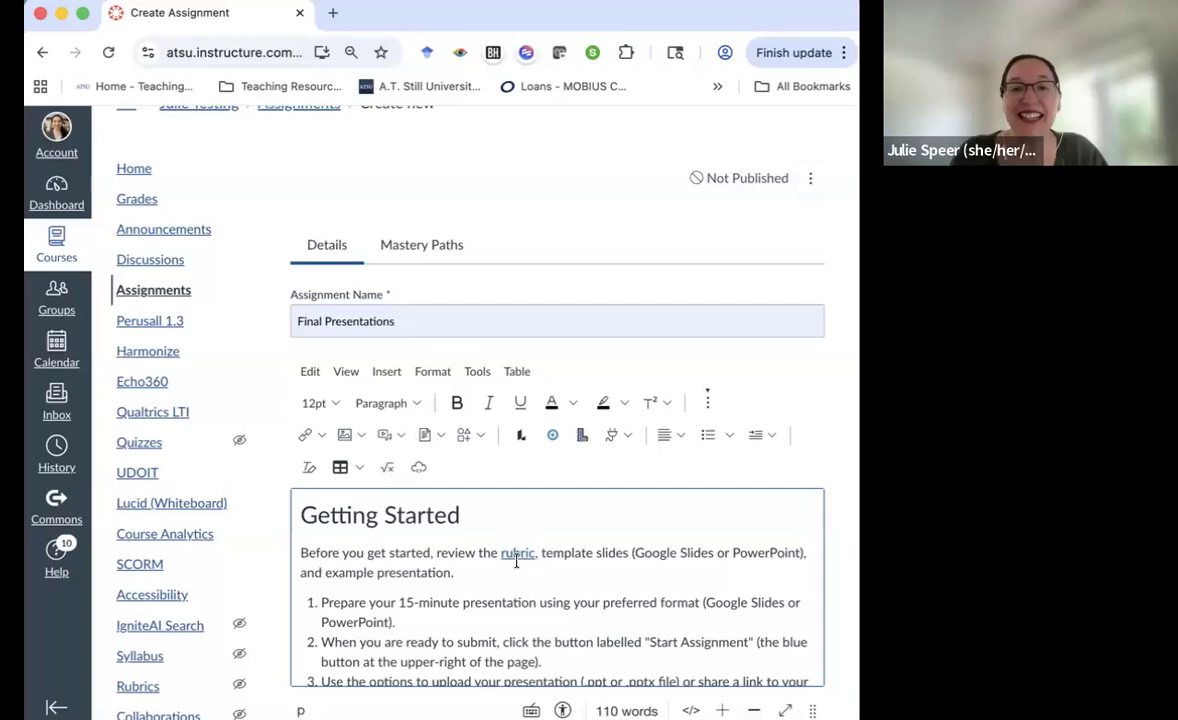
pyautogui.click(517, 553)
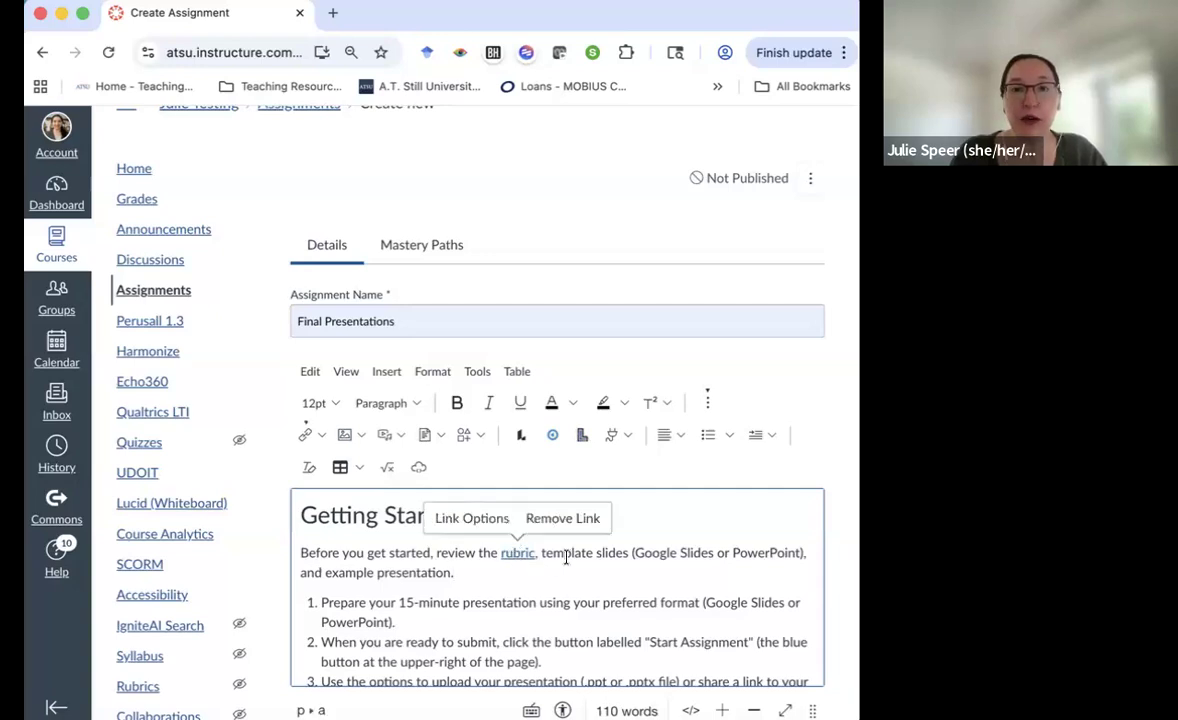
pyautogui.click(571, 553)
# Link the phrase 'Google Slides' to the slide template's Google Docs address
pyautogui.press('super+Tab')
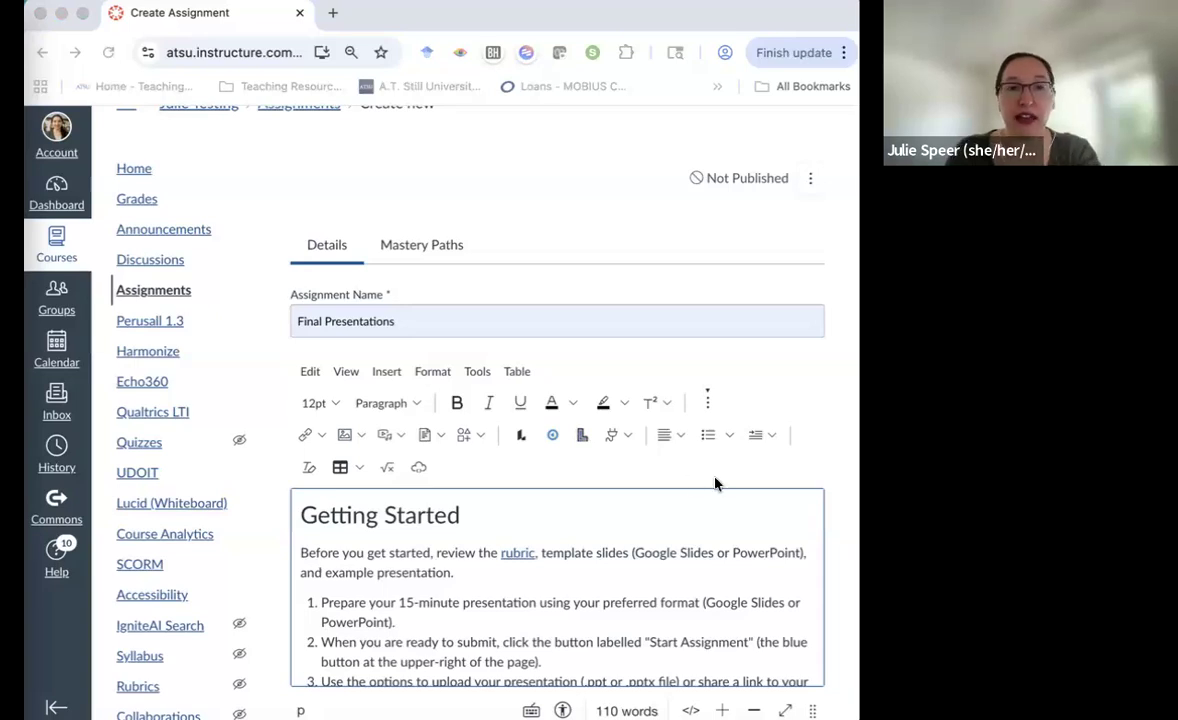
pyautogui.press('super+Tab')
pyautogui.moveTo(684, 556); pyautogui.dragTo(714, 553)
pyautogui.click(316, 437)
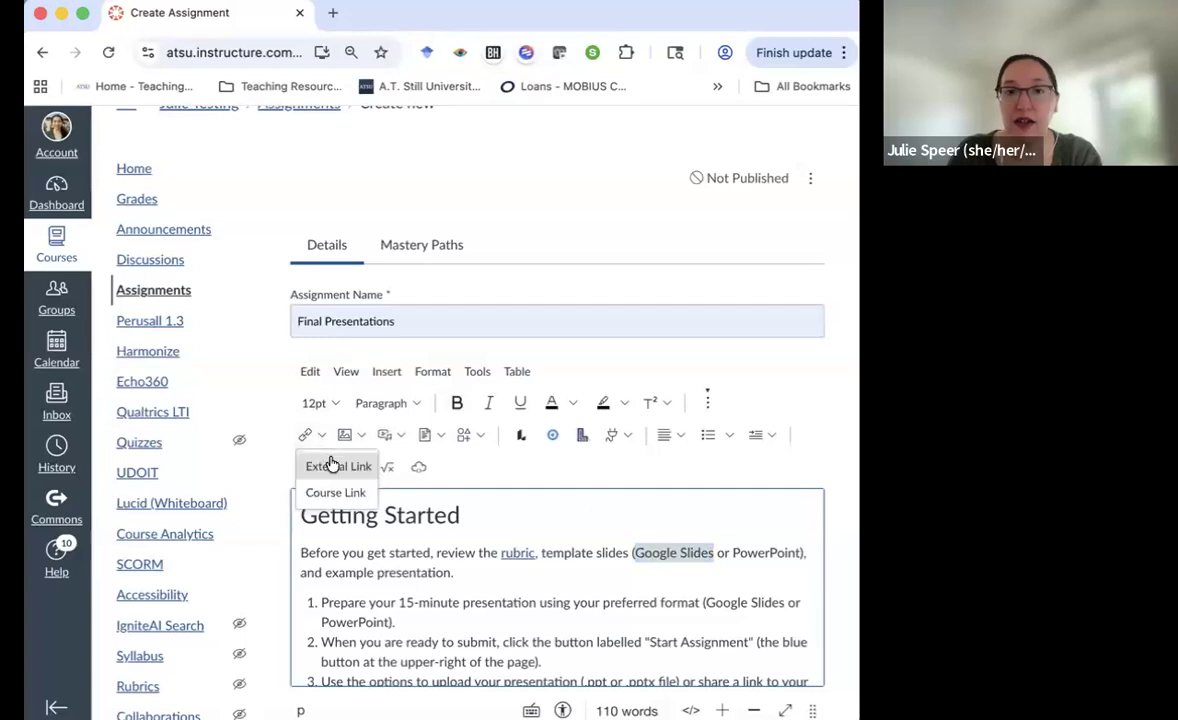
pyautogui.click(332, 463)
pyautogui.click(337, 452)
pyautogui.click(727, 537)
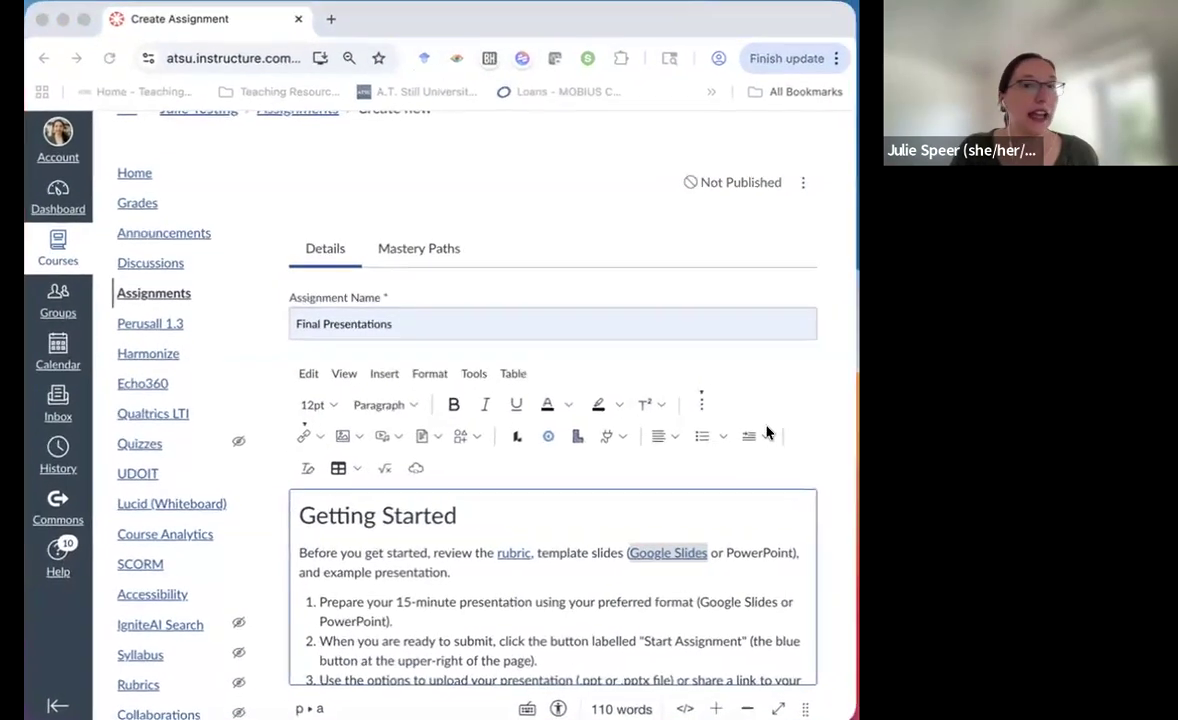
pyautogui.moveTo(734, 553); pyautogui.dragTo(803, 555)
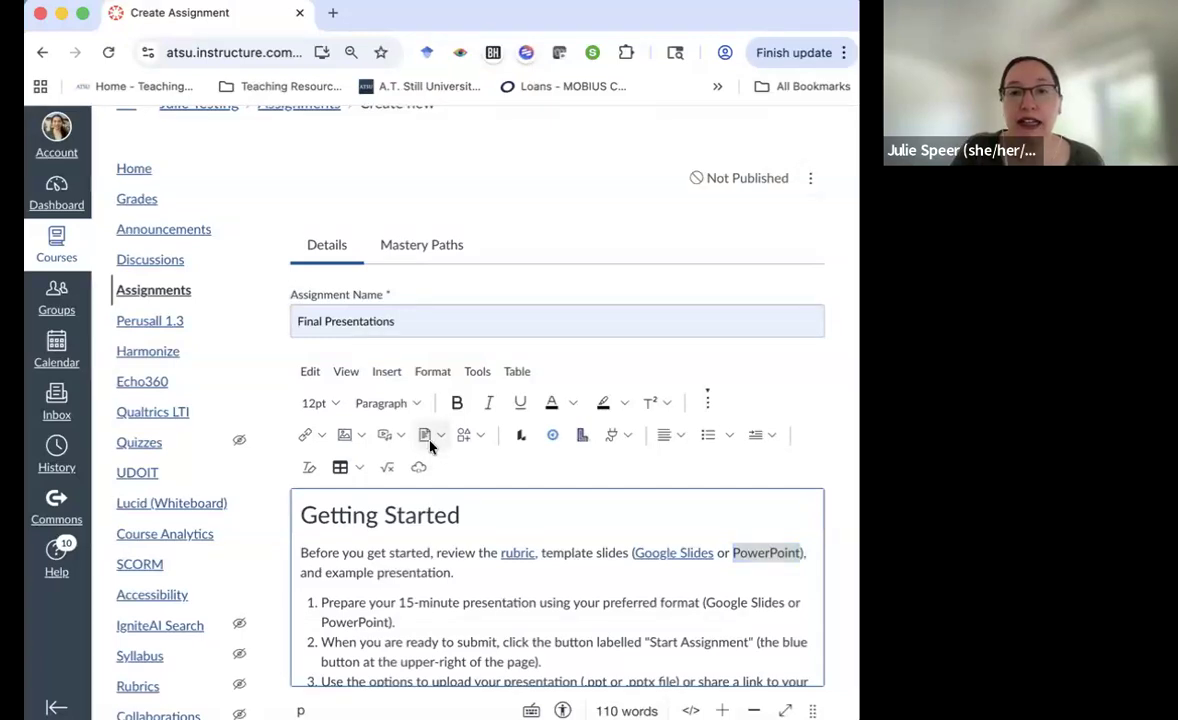
# Link 'PowerPoint' to an uploaded copy of the slide template .pptx file
pyautogui.click(431, 438)
pyautogui.click(449, 470)
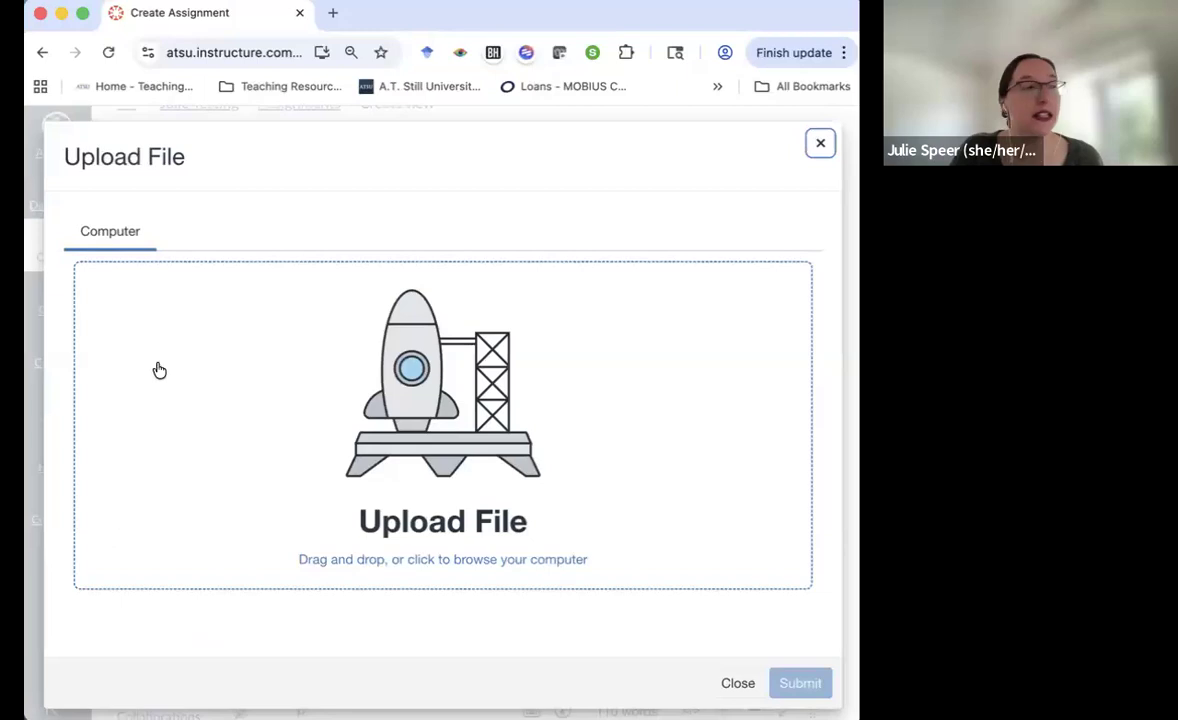
pyautogui.moveTo(157, 368); pyautogui.dragTo(252, 344)
pyautogui.click(800, 683)
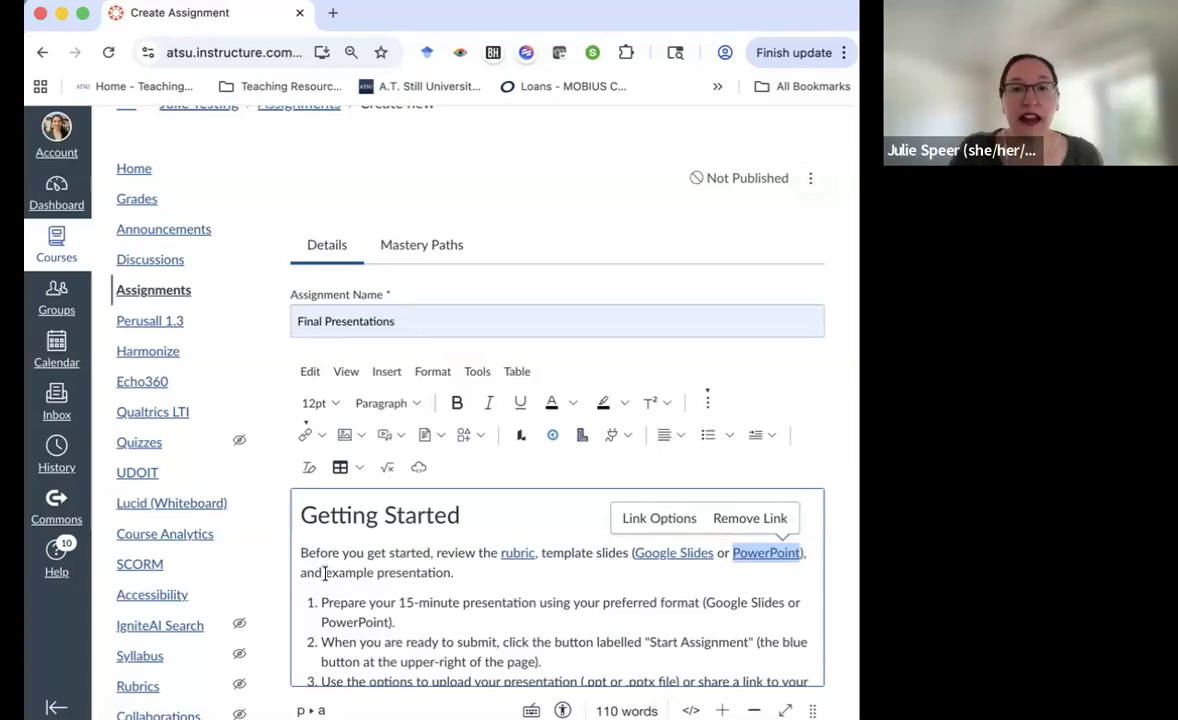
pyautogui.moveTo(325, 573); pyautogui.dragTo(483, 573)
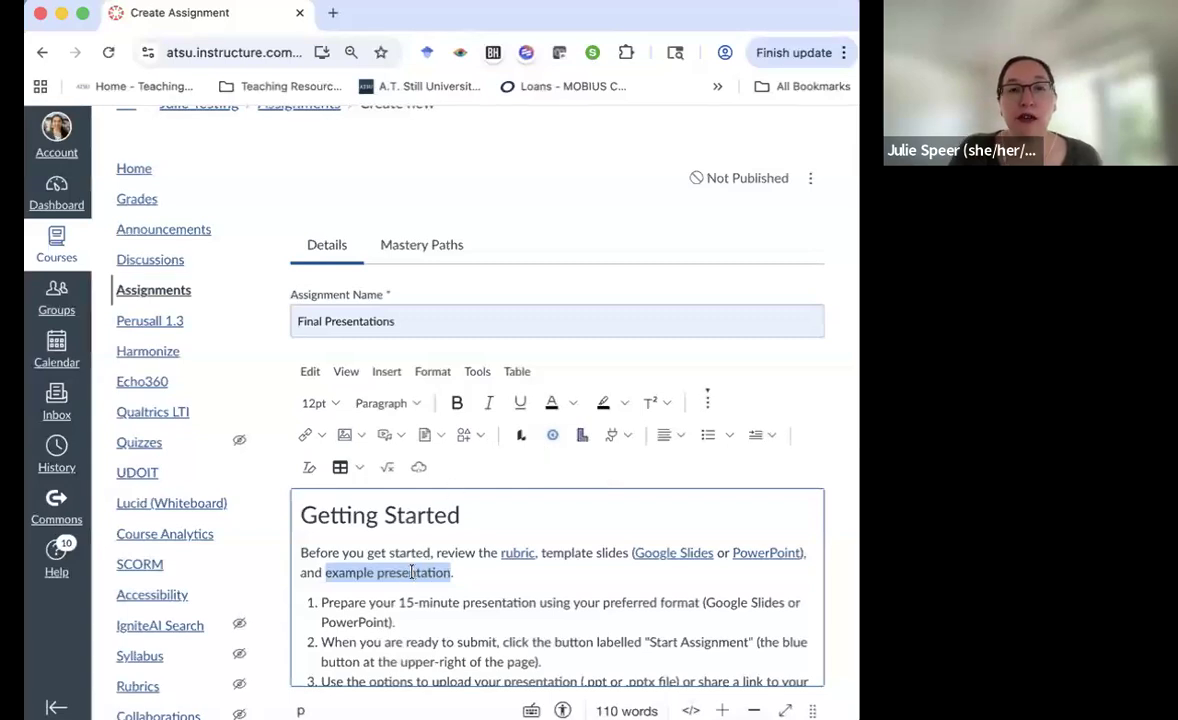
# Upload ExampleVideo.mp4 as media and embed it below the Getting Started sentence
pyautogui.click(389, 438)
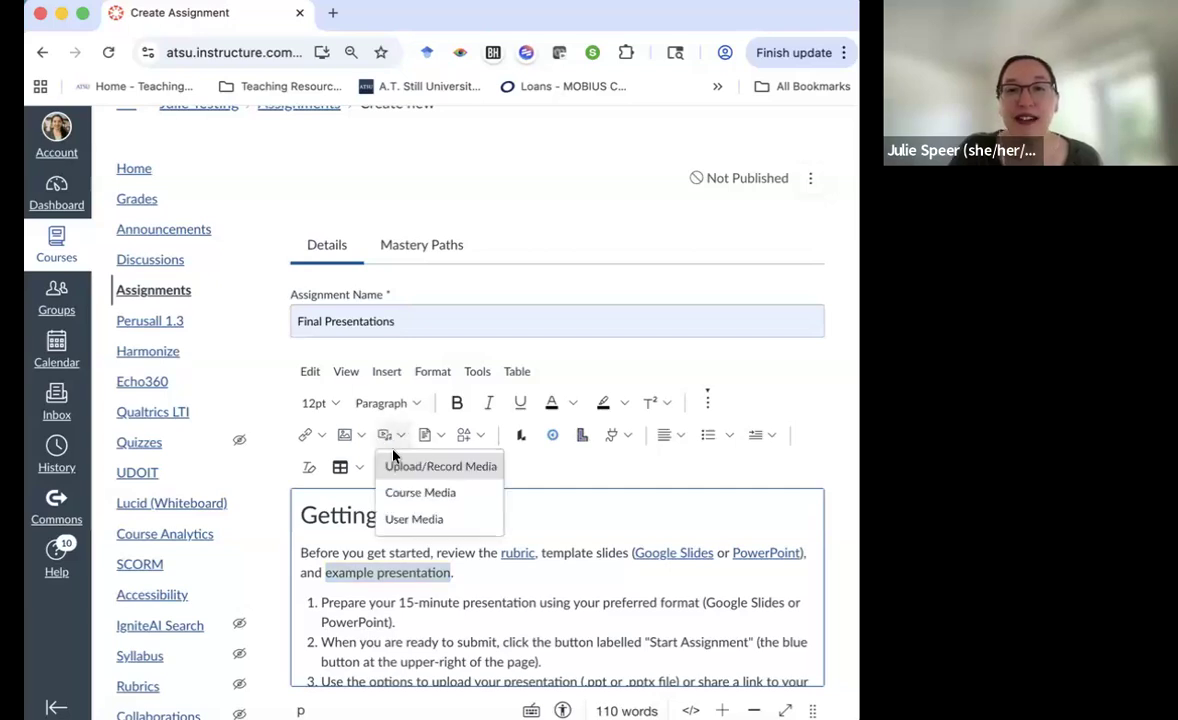
pyautogui.click(401, 468)
pyautogui.moveTo(336, 463); pyautogui.dragTo(297, 393)
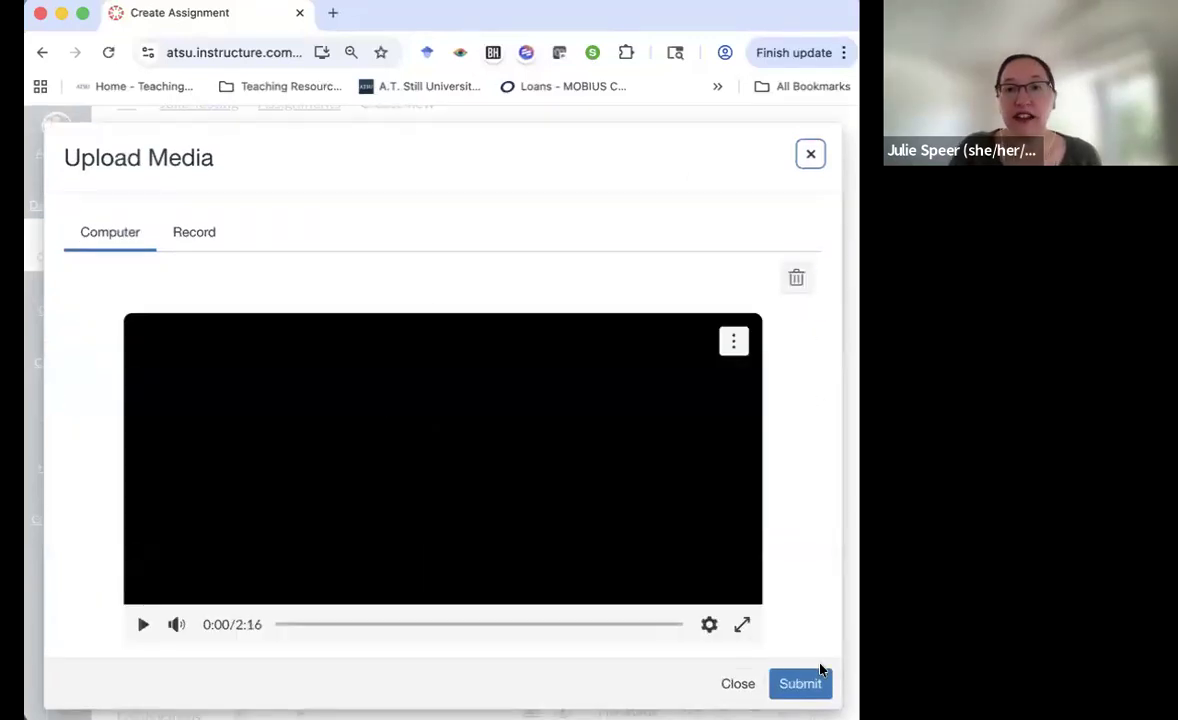
pyautogui.click(805, 684)
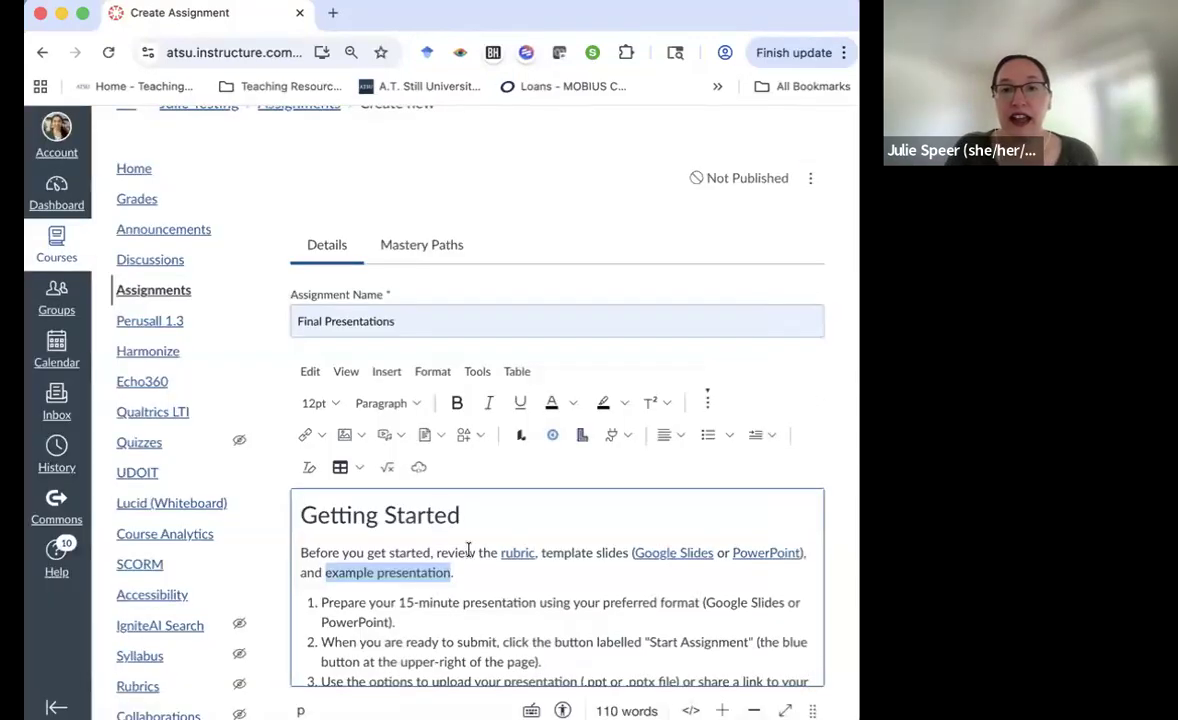
pyautogui.scroll(-5, 468, 552)
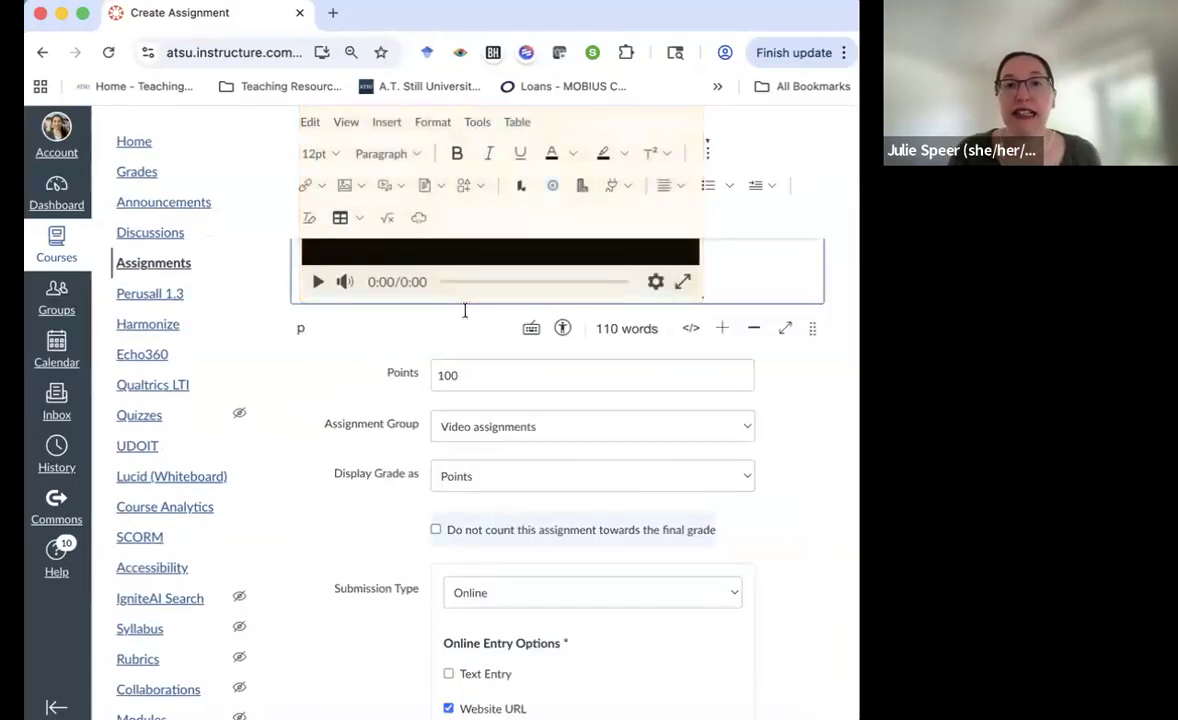
pyautogui.scroll(1, 491, 287)
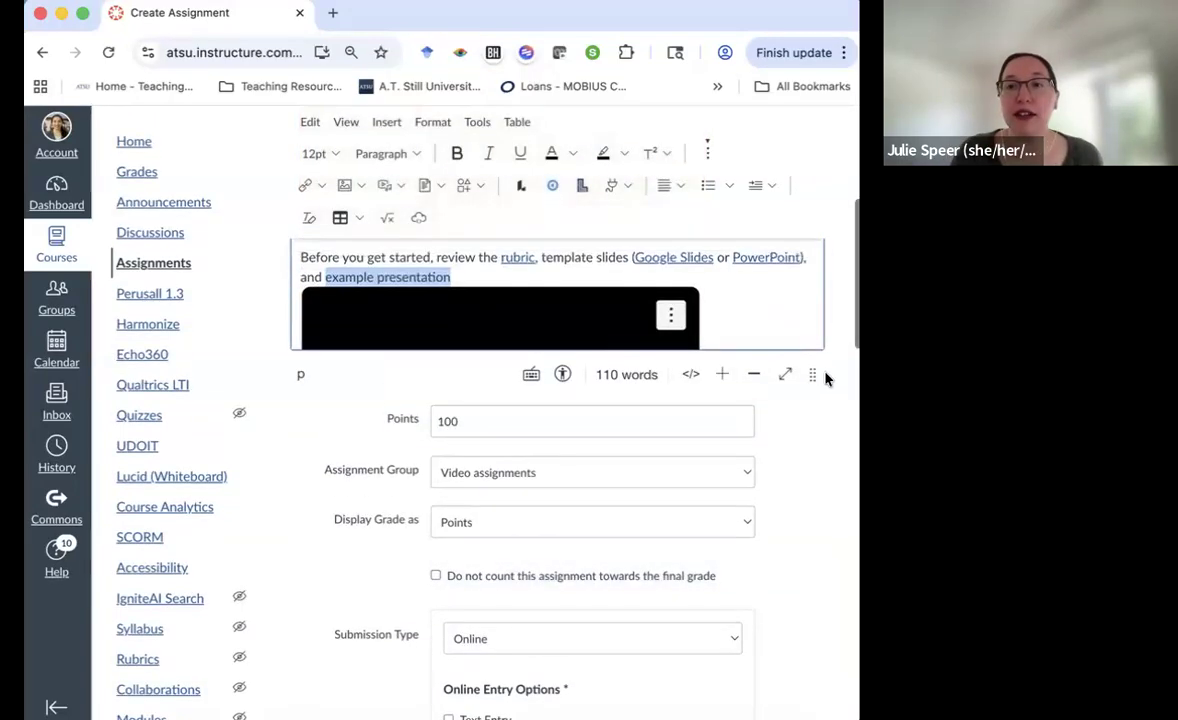
pyautogui.moveTo(811, 373); pyautogui.dragTo(815, 685)
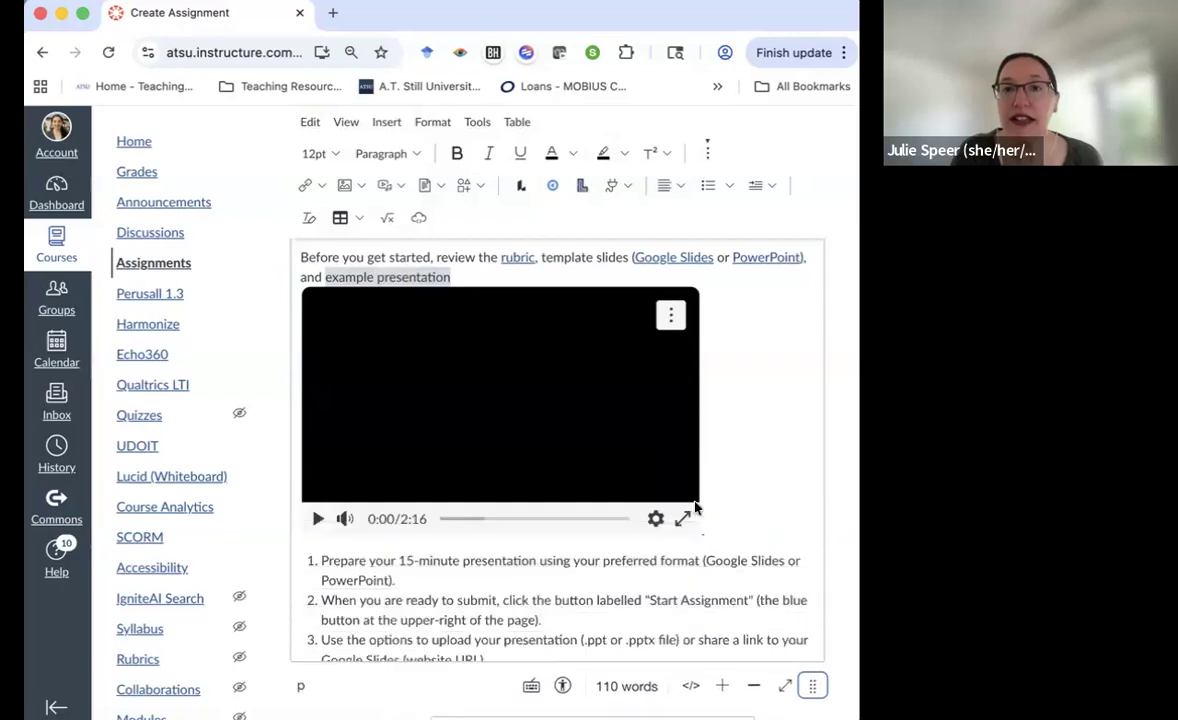
pyautogui.click(462, 371)
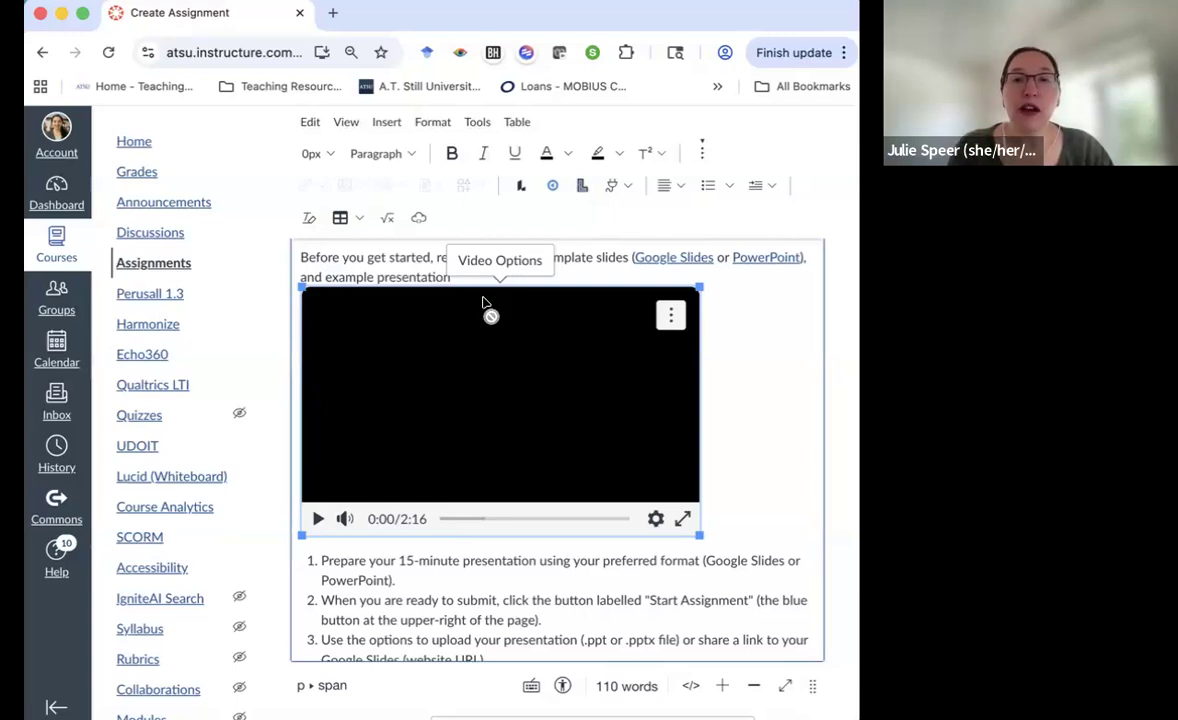
# Retitle the video 'example presentation' and set it to display as a text link
pyautogui.click(497, 261)
pyautogui.tripleClick(607, 235)
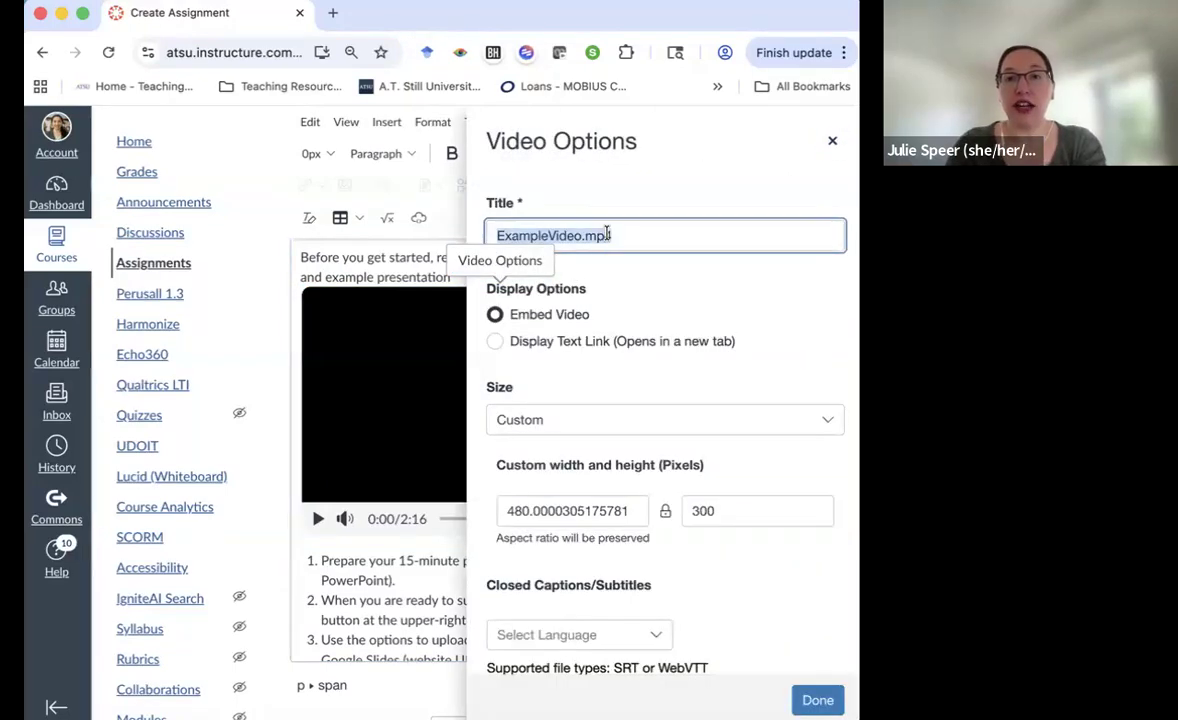
pyautogui.click(486, 264)
pyautogui.scroll(1, 728, 352)
pyautogui.scroll(3, 560, 413)
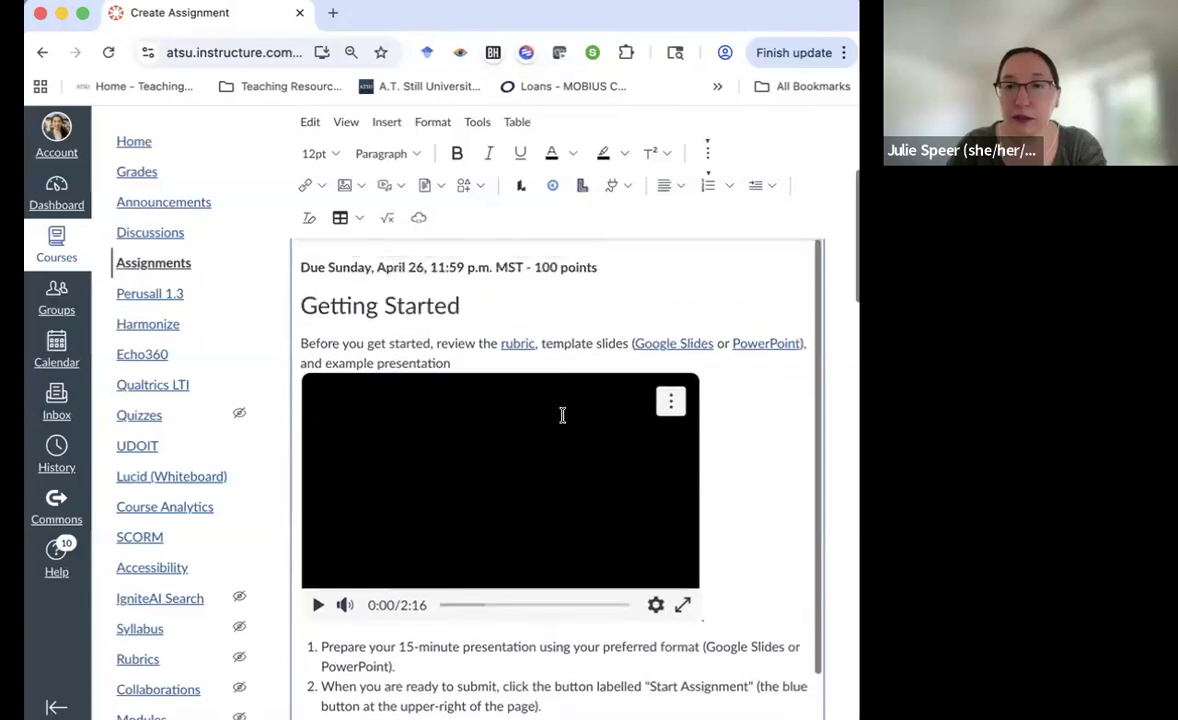
pyautogui.click(478, 391)
pyautogui.tripleClick(639, 235)
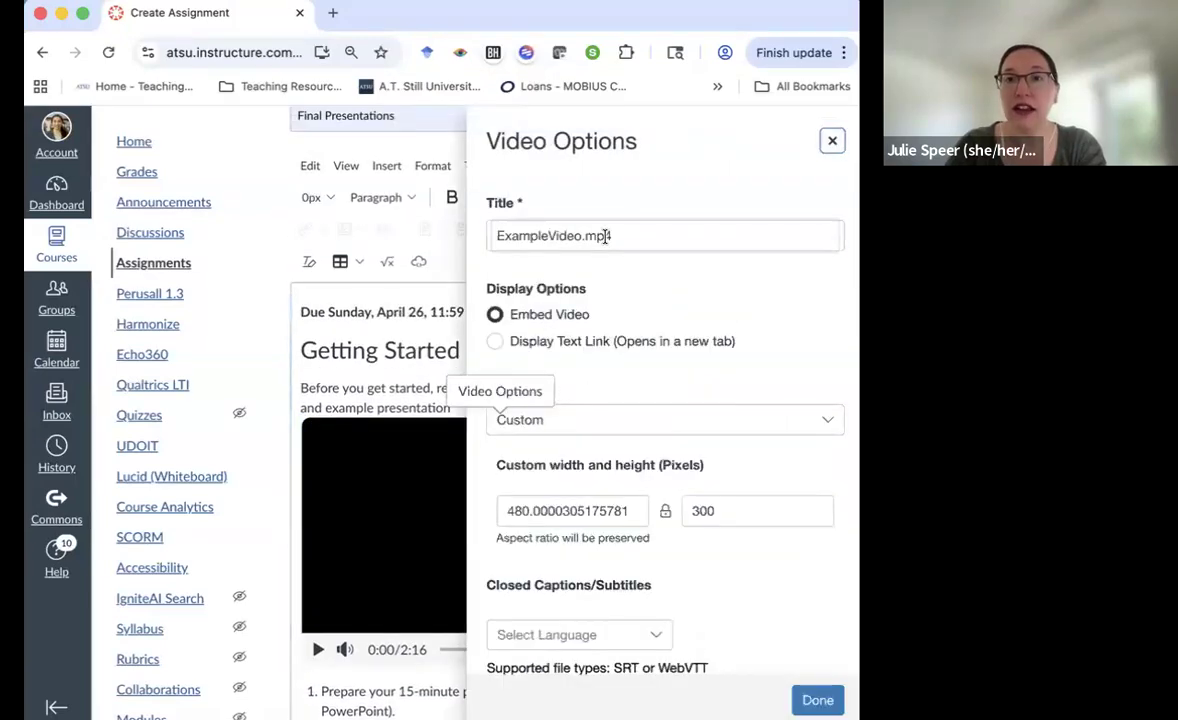
pyautogui.write('example presentation')
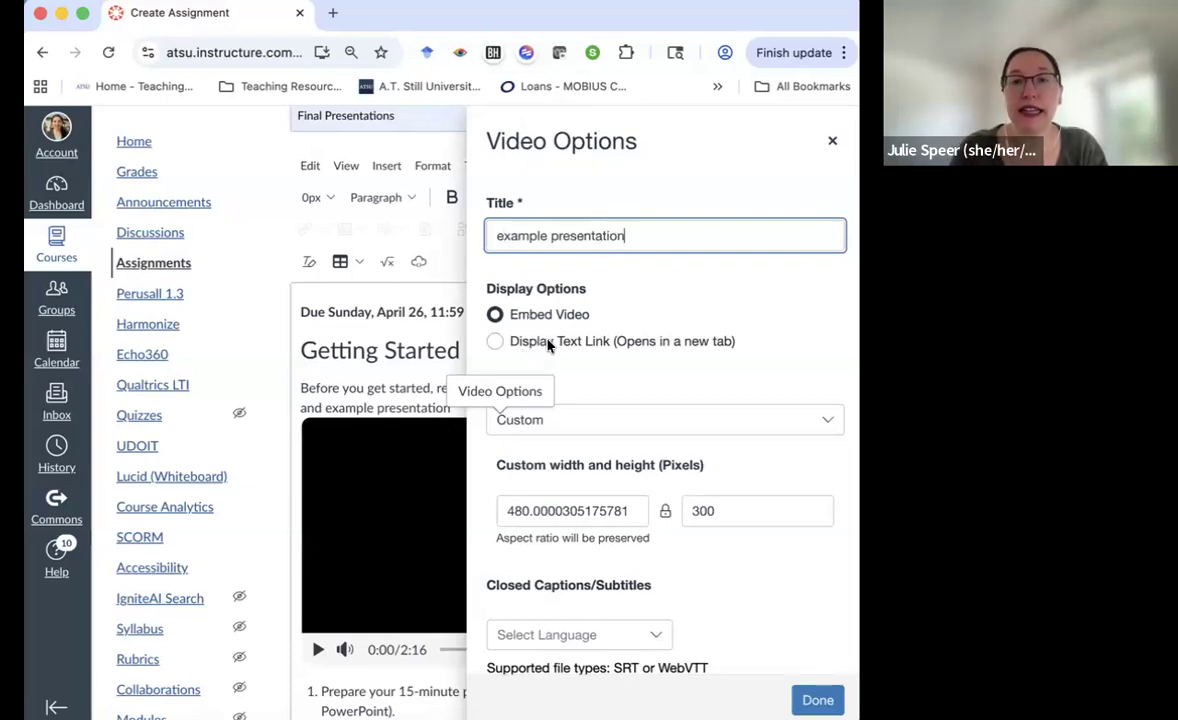
pyautogui.click(495, 341)
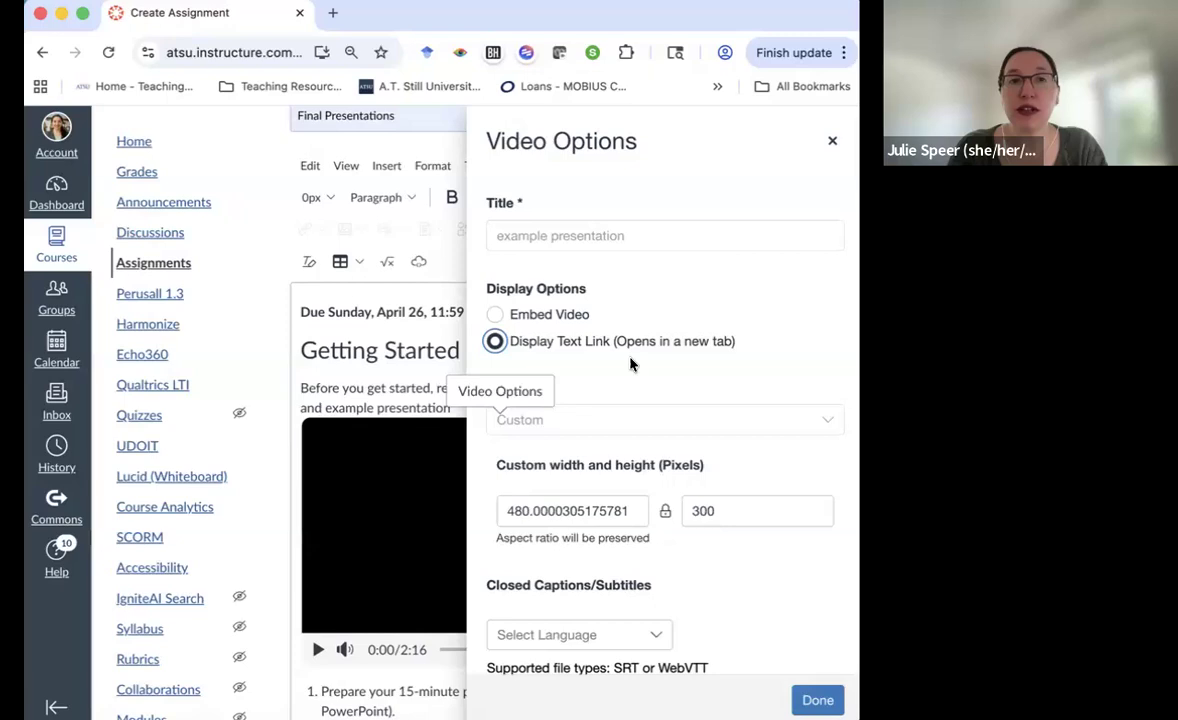
# Attach ExampleVideoCaptions.vtt as the video's captions and apply the settings
pyautogui.scroll(-2, 631, 363)
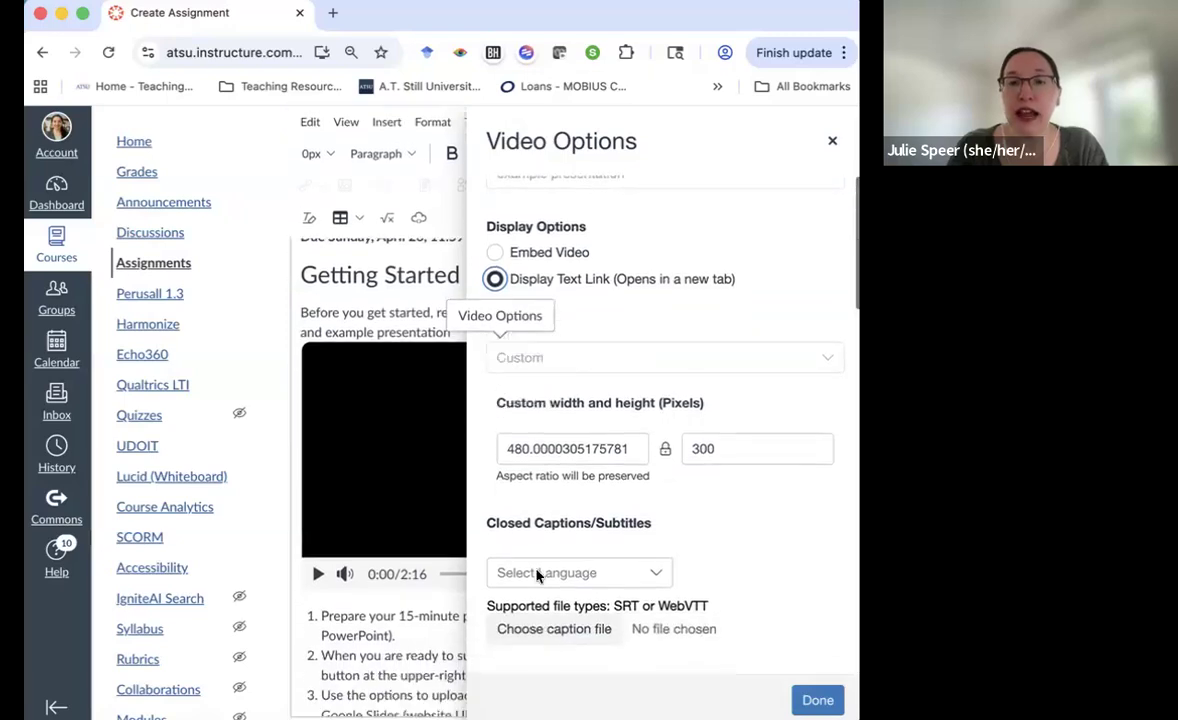
pyautogui.click(527, 632)
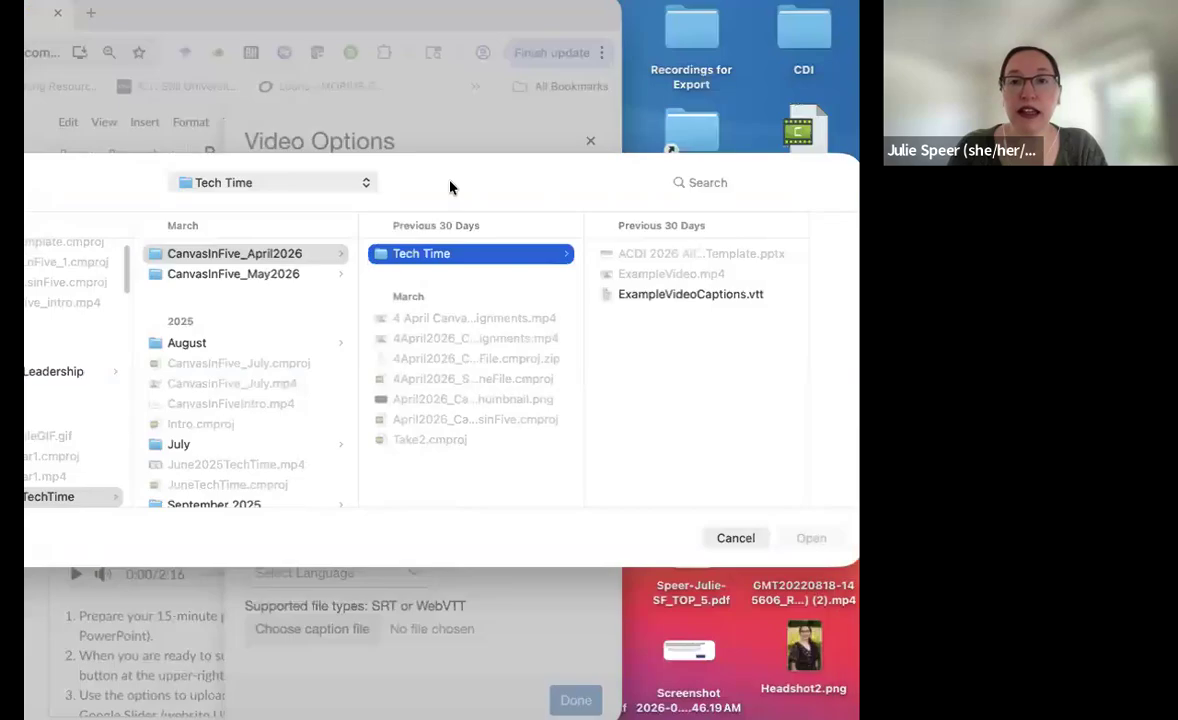
pyautogui.click(688, 294)
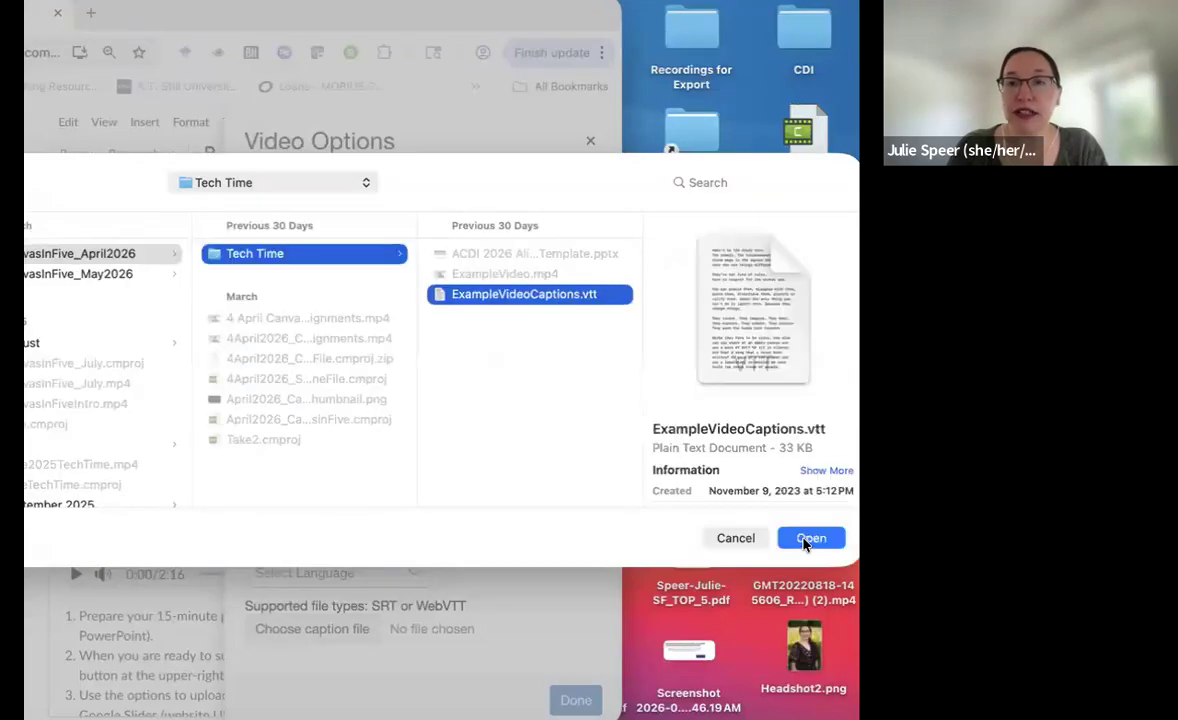
pyautogui.click(809, 539)
pyautogui.click(576, 700)
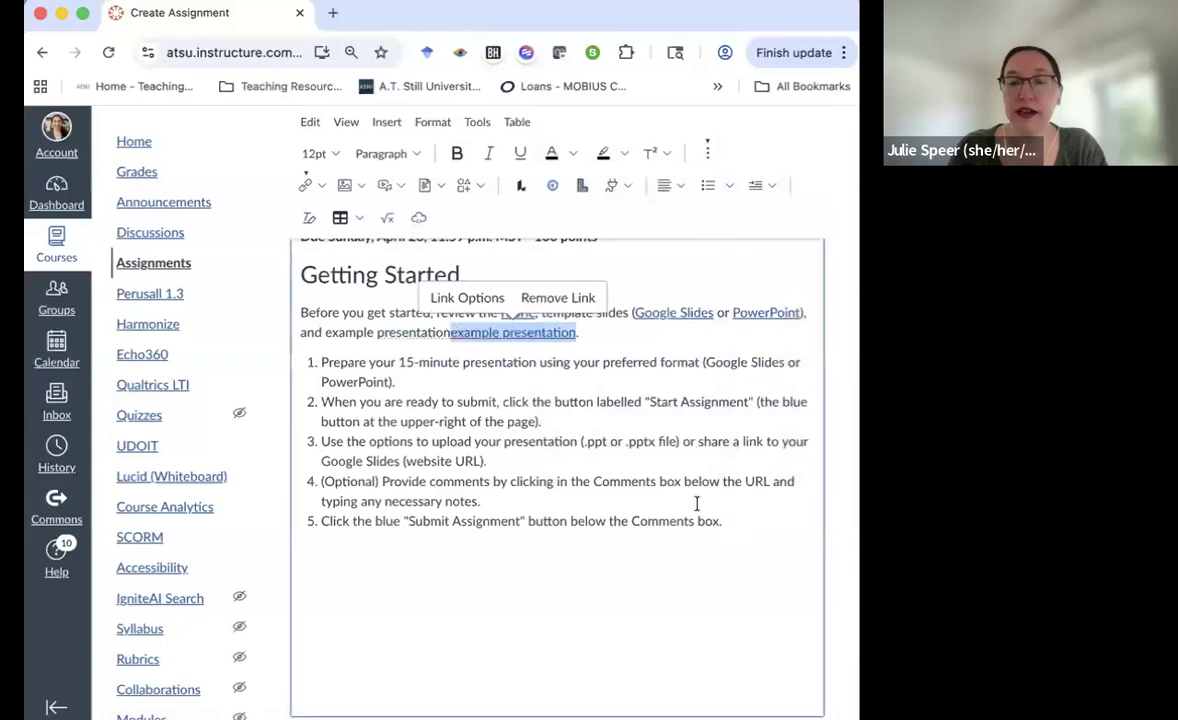
pyautogui.moveTo(325, 332); pyautogui.dragTo(449, 336)
pyautogui.press('BackSpace')
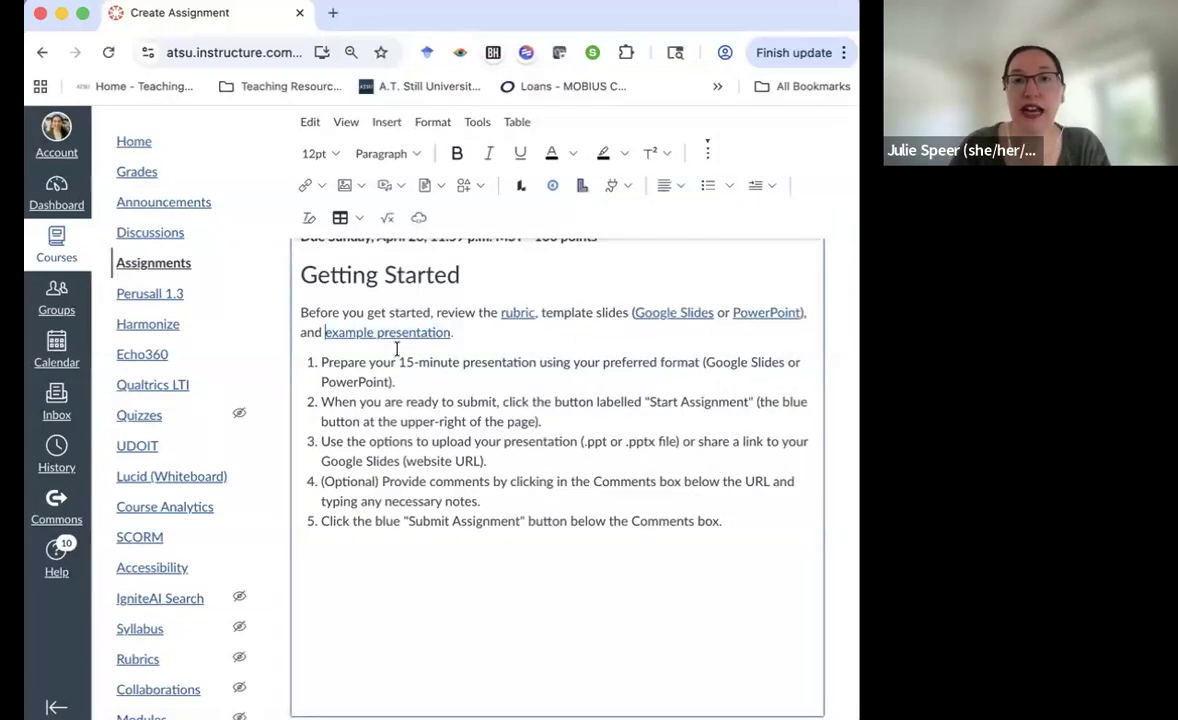
pyautogui.scroll(-1, 452, 552)
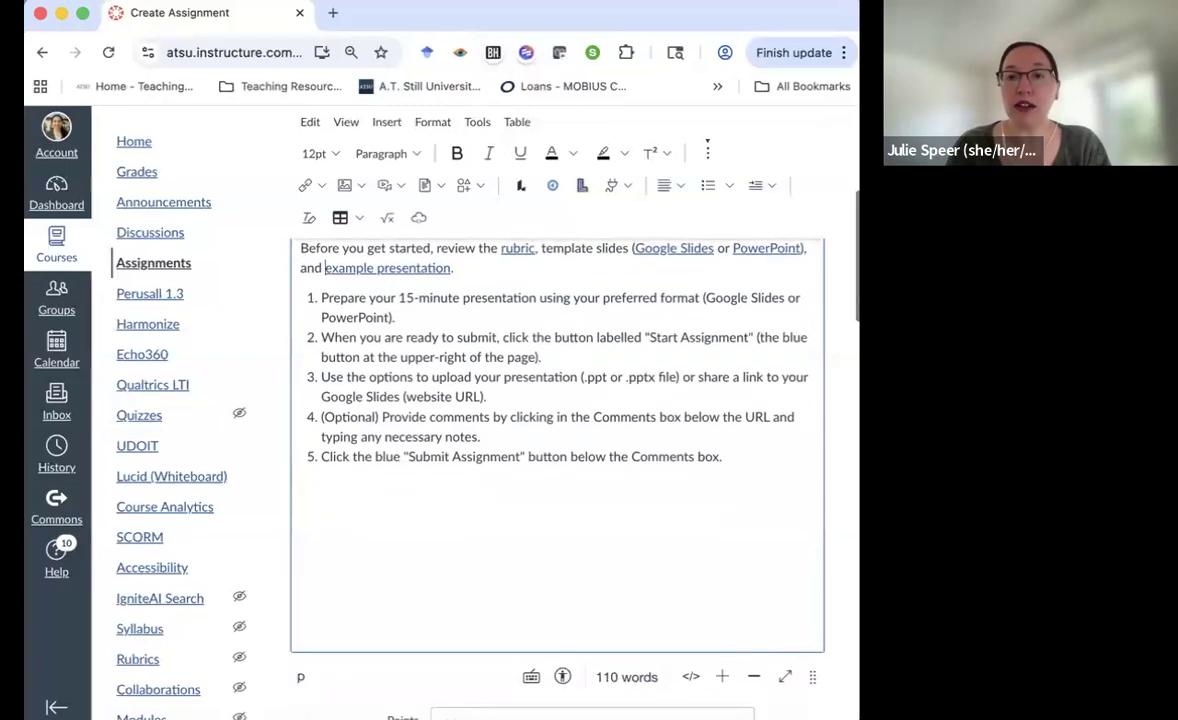
pyautogui.moveTo(812, 677); pyautogui.dragTo(818, 501)
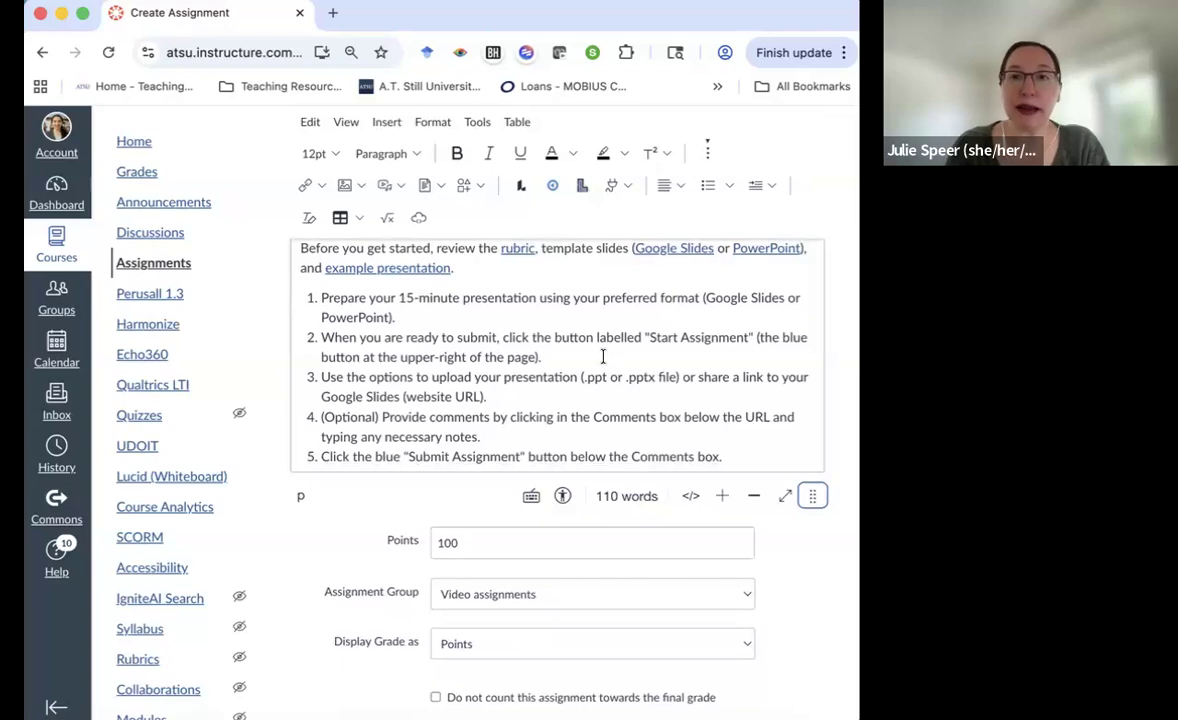
pyautogui.scroll(-3, 450, 420)
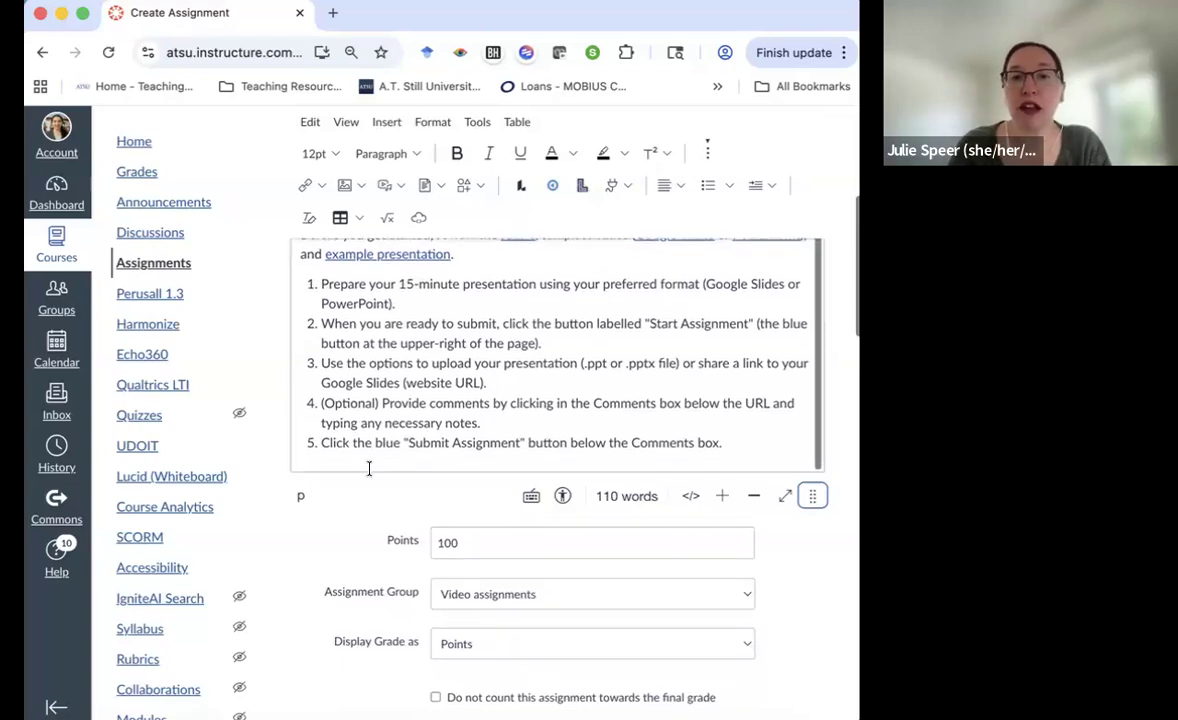
pyautogui.scroll(-5, 317, 528)
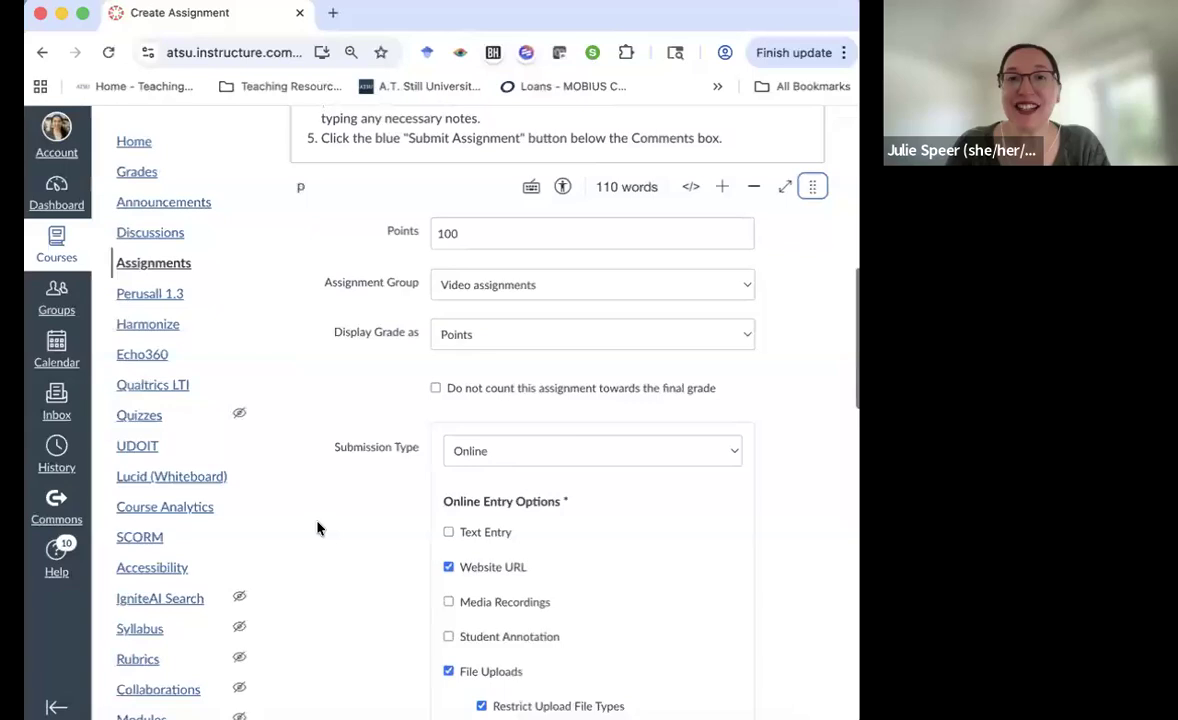
pyautogui.click(488, 213)
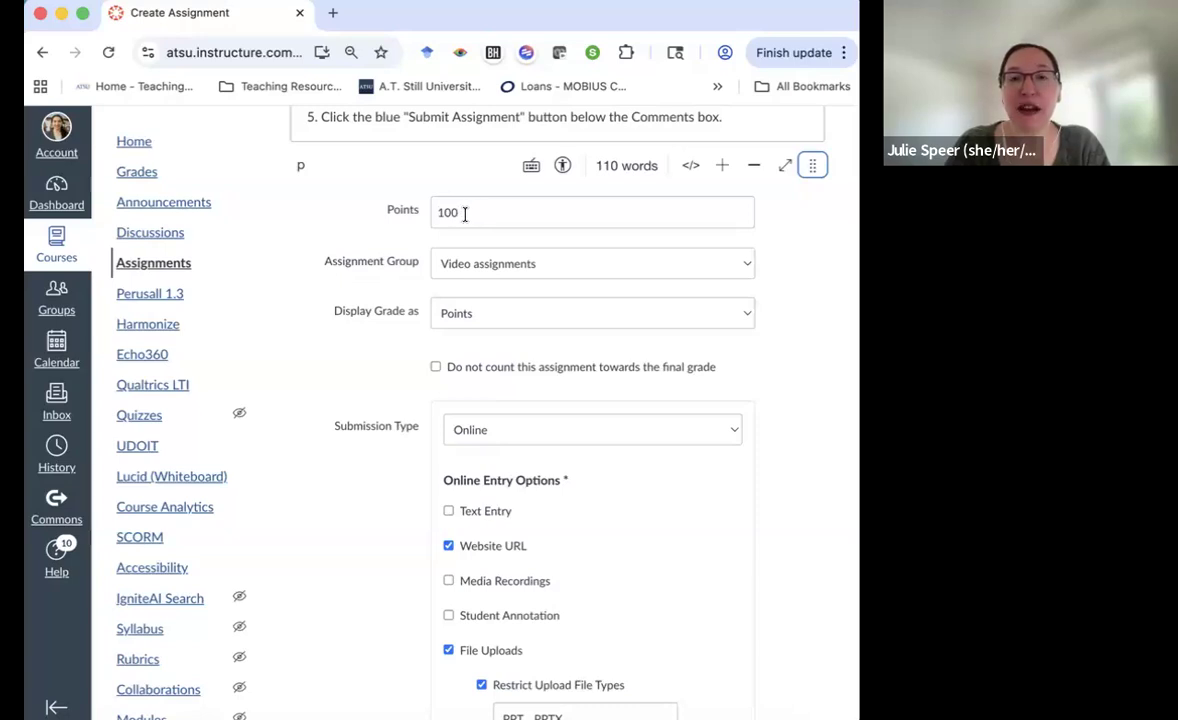
pyautogui.scroll(-3, 470, 281)
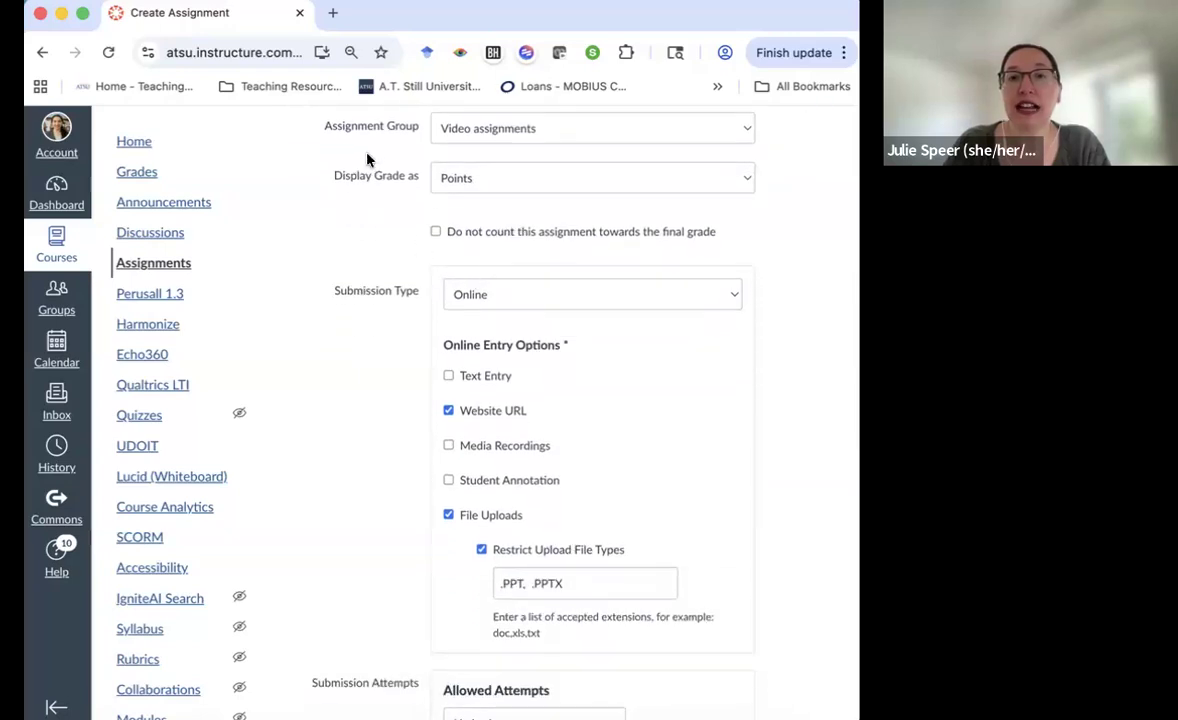
pyautogui.click(480, 136)
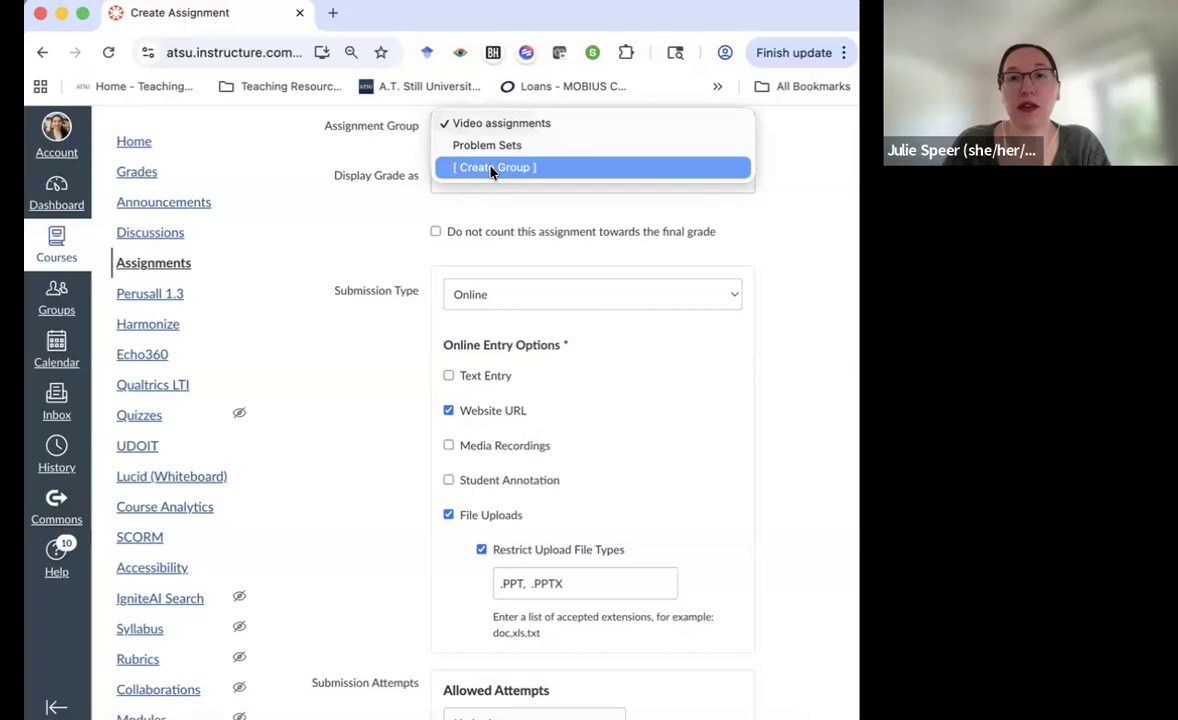
pyautogui.click(491, 168)
pyautogui.click(426, 404)
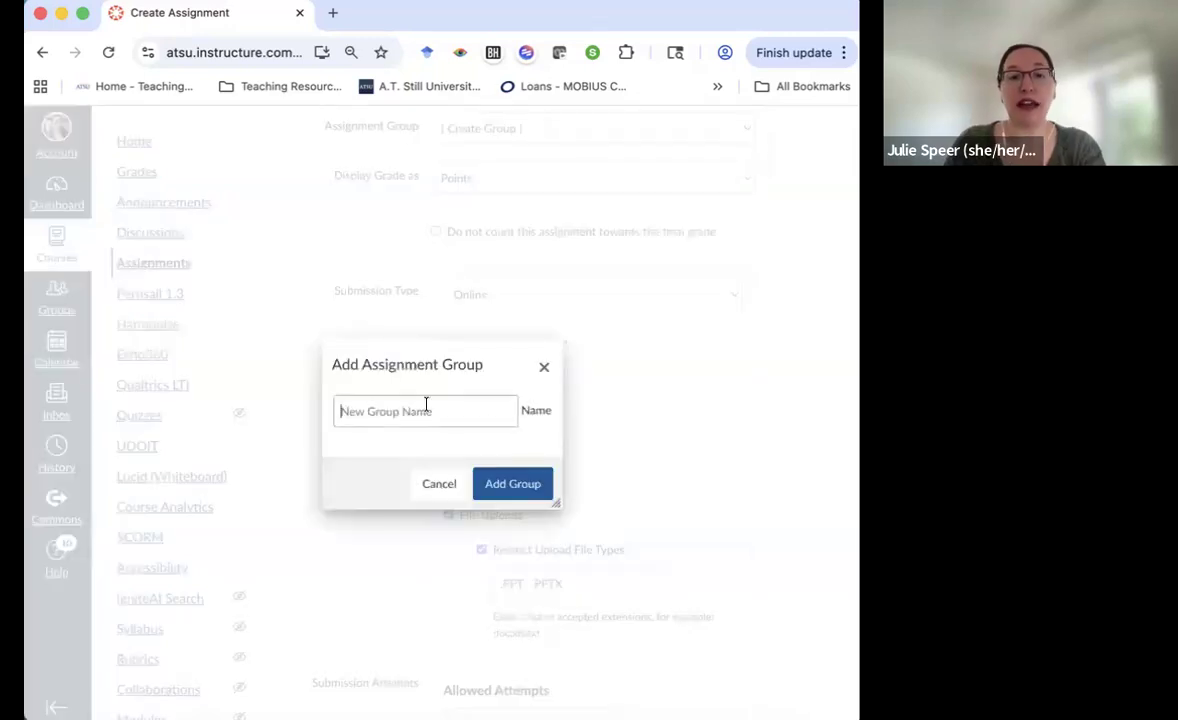
pyautogui.write('Final Assessments')
pyautogui.click(486, 456)
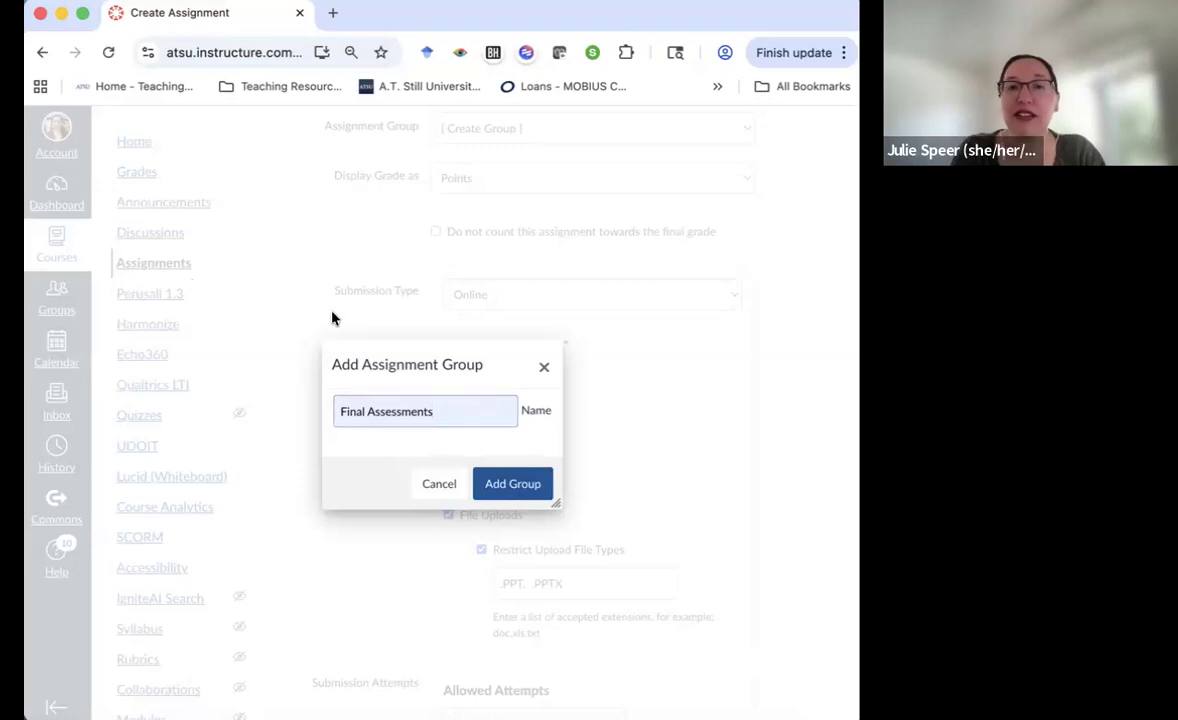
pyautogui.click(440, 485)
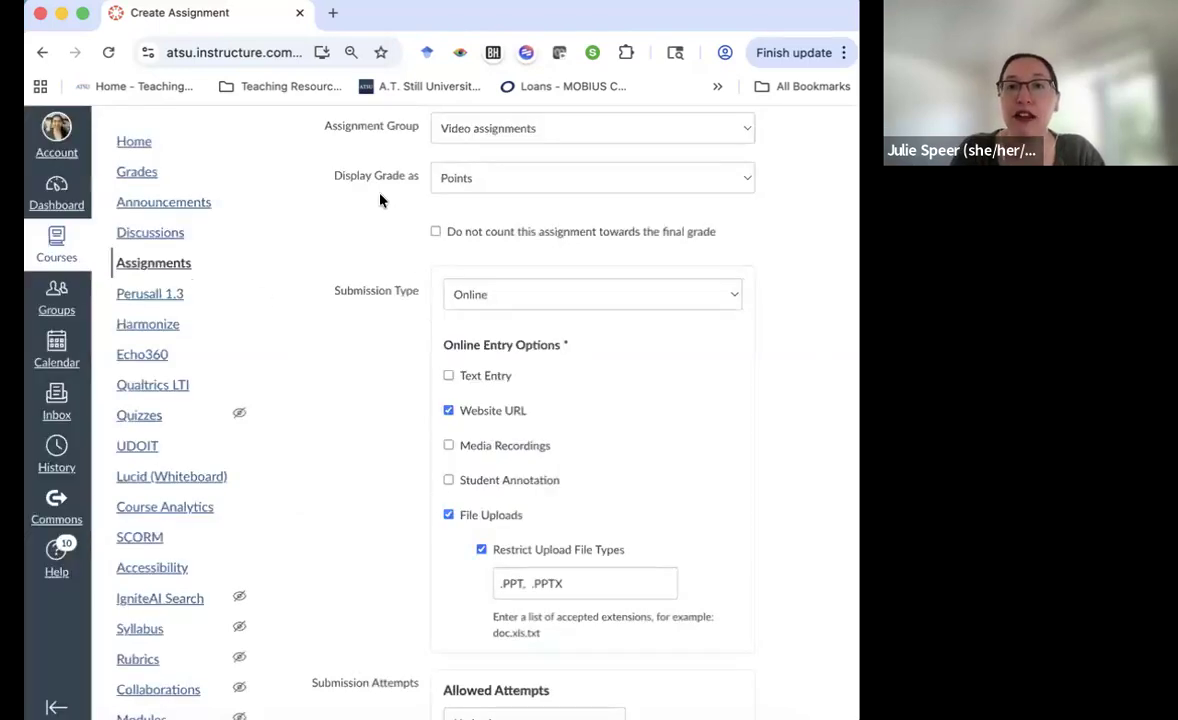
pyautogui.scroll(-1, 381, 195)
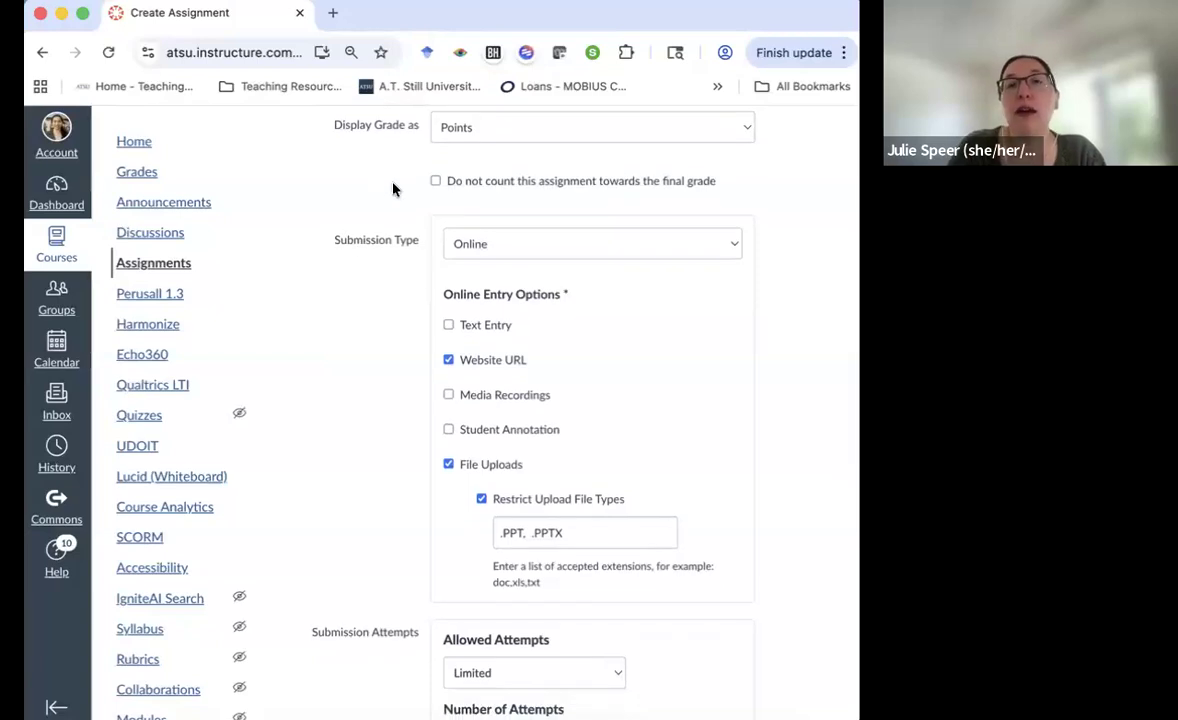
pyautogui.scroll(1, 380, 206)
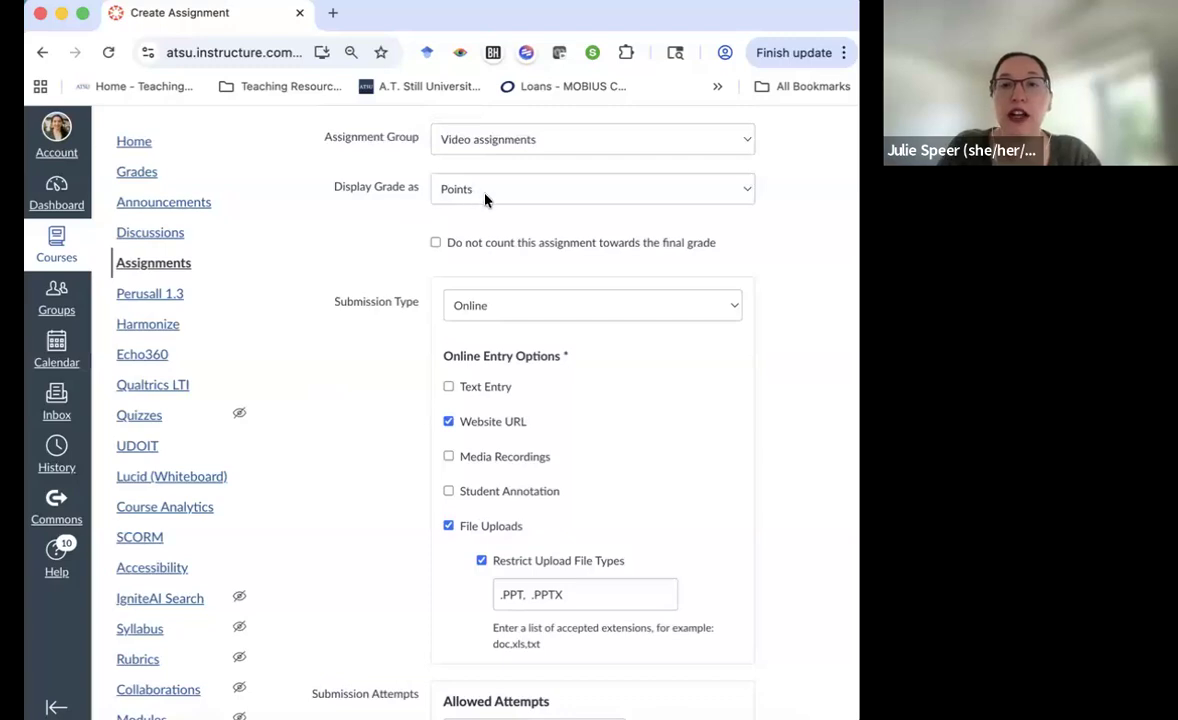
pyautogui.scroll(1, 490, 196)
pyautogui.click(490, 196)
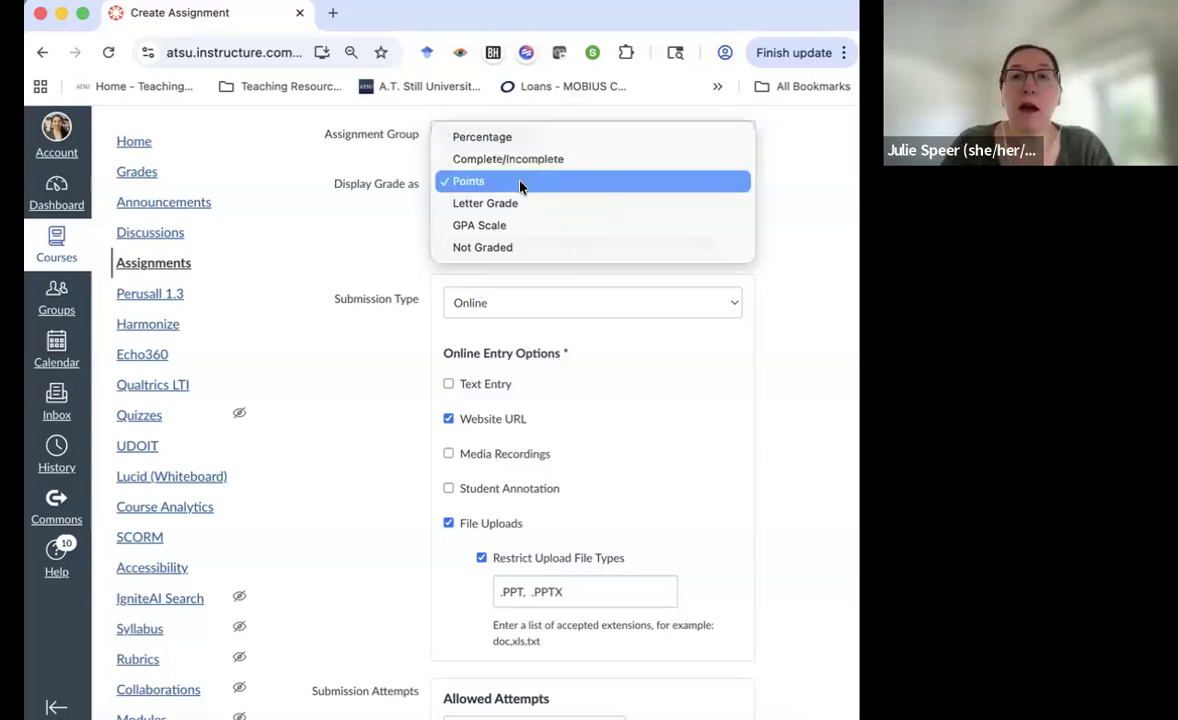
pyautogui.click(458, 186)
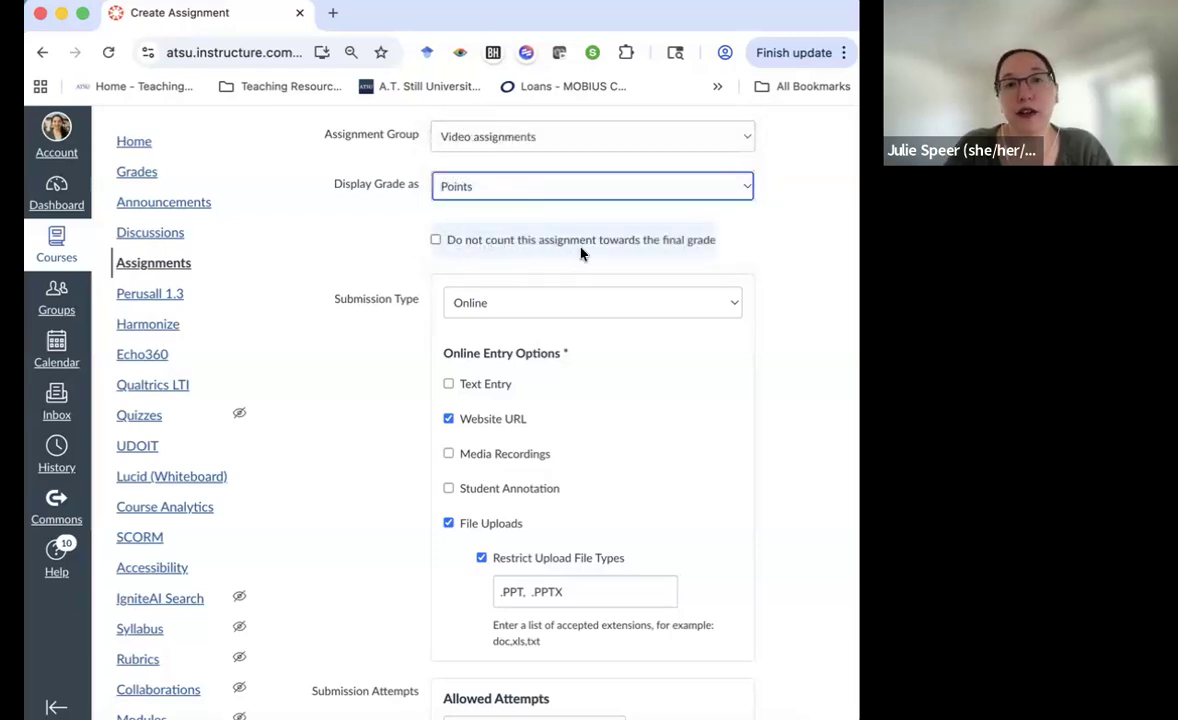
pyautogui.click(448, 249)
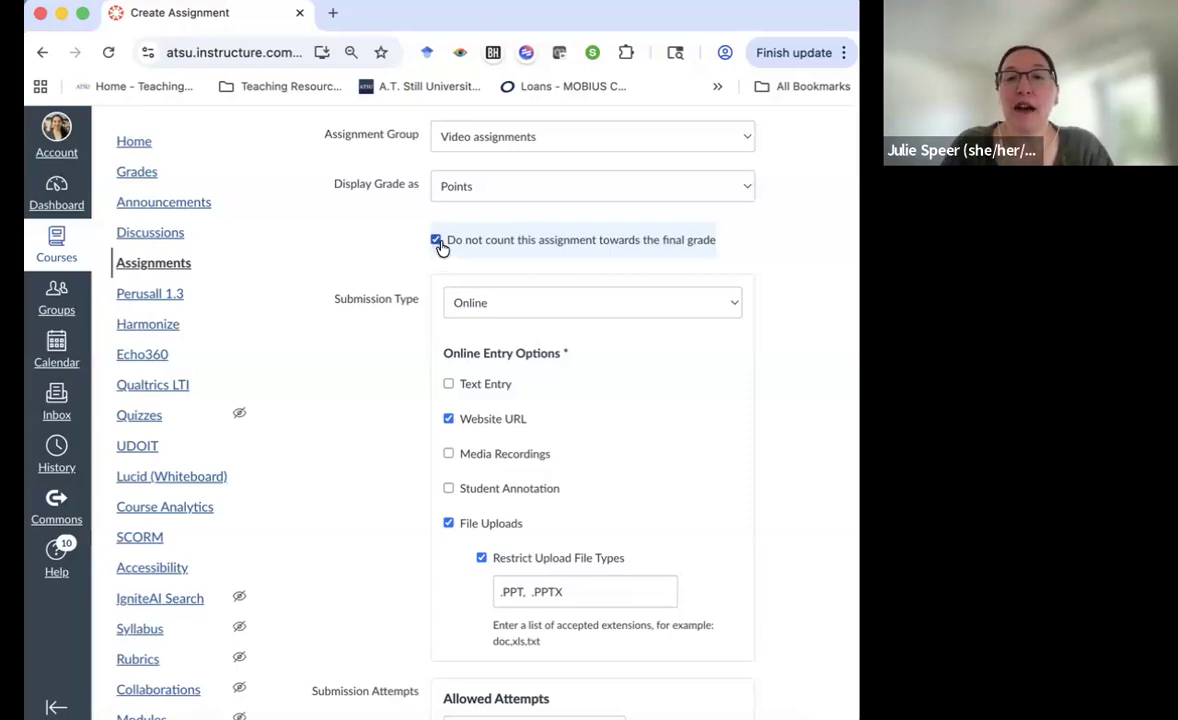
pyautogui.click(436, 241)
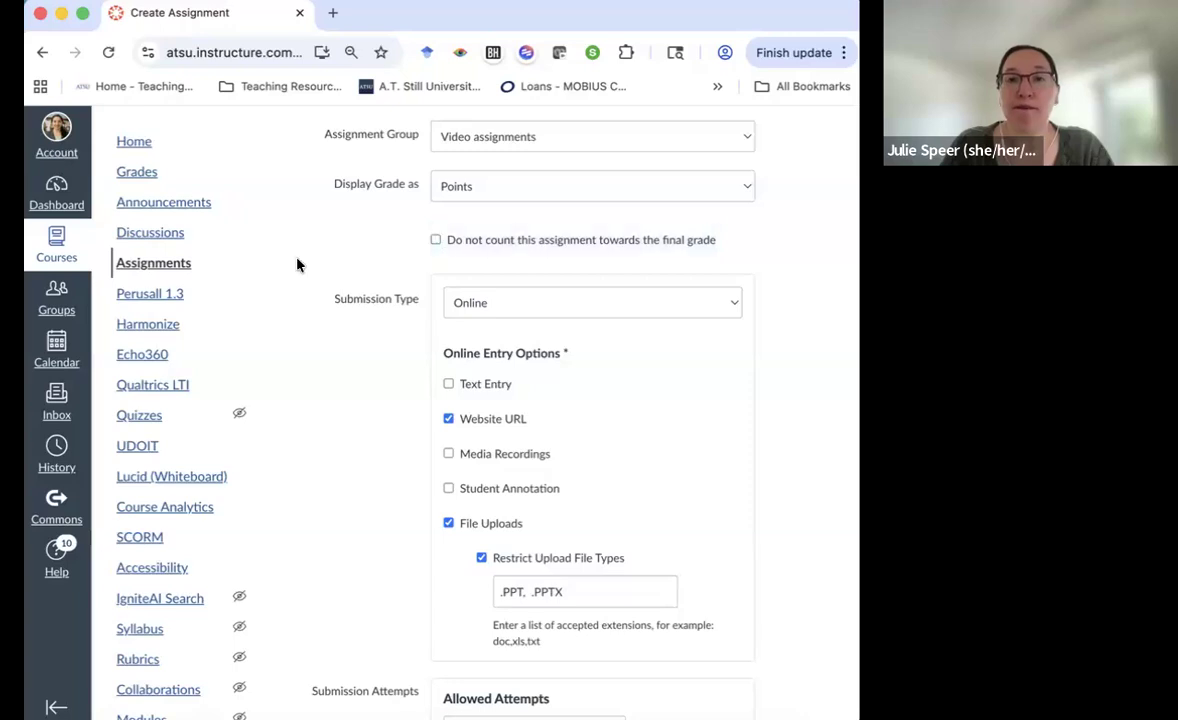
pyautogui.scroll(-3, 297, 264)
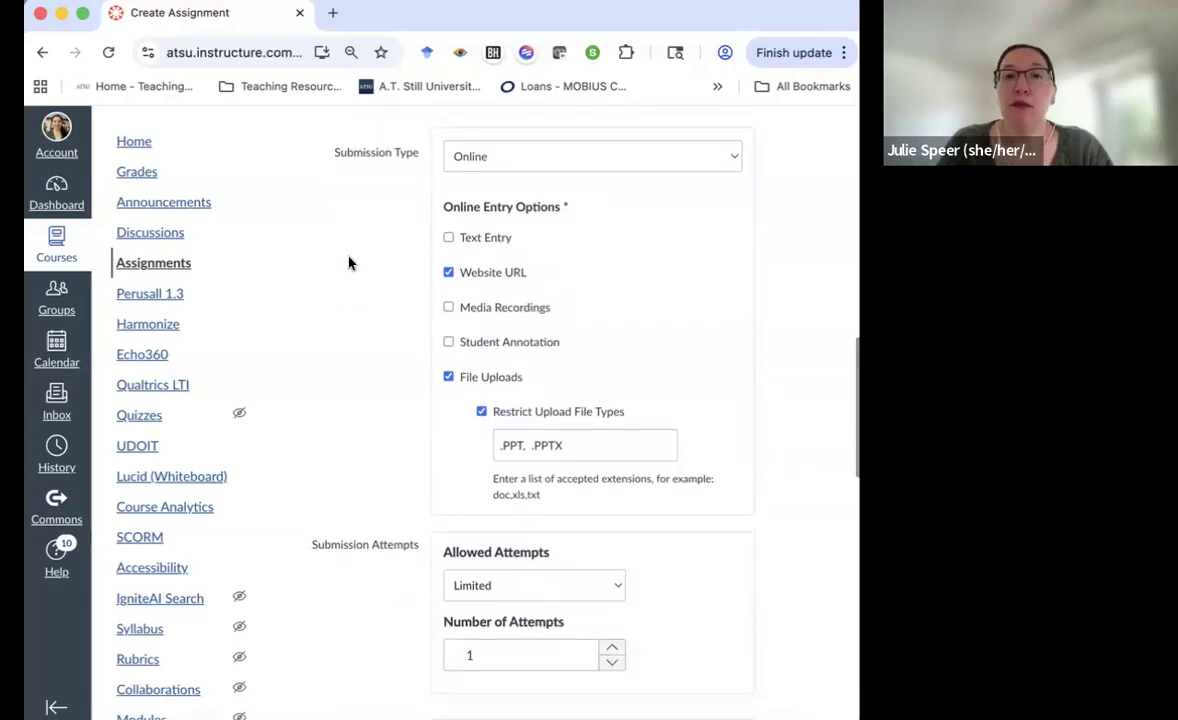
# Set the submission type to Lucid, then change it to External Tool
pyautogui.click(508, 160)
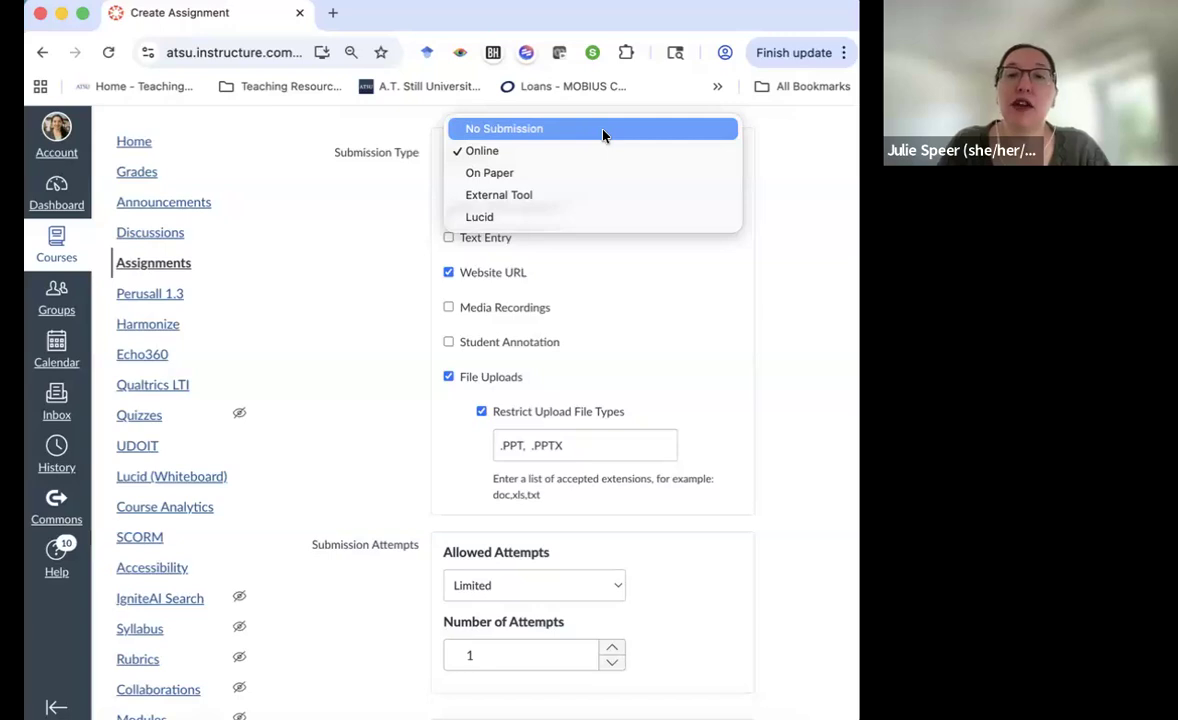
pyautogui.click(524, 220)
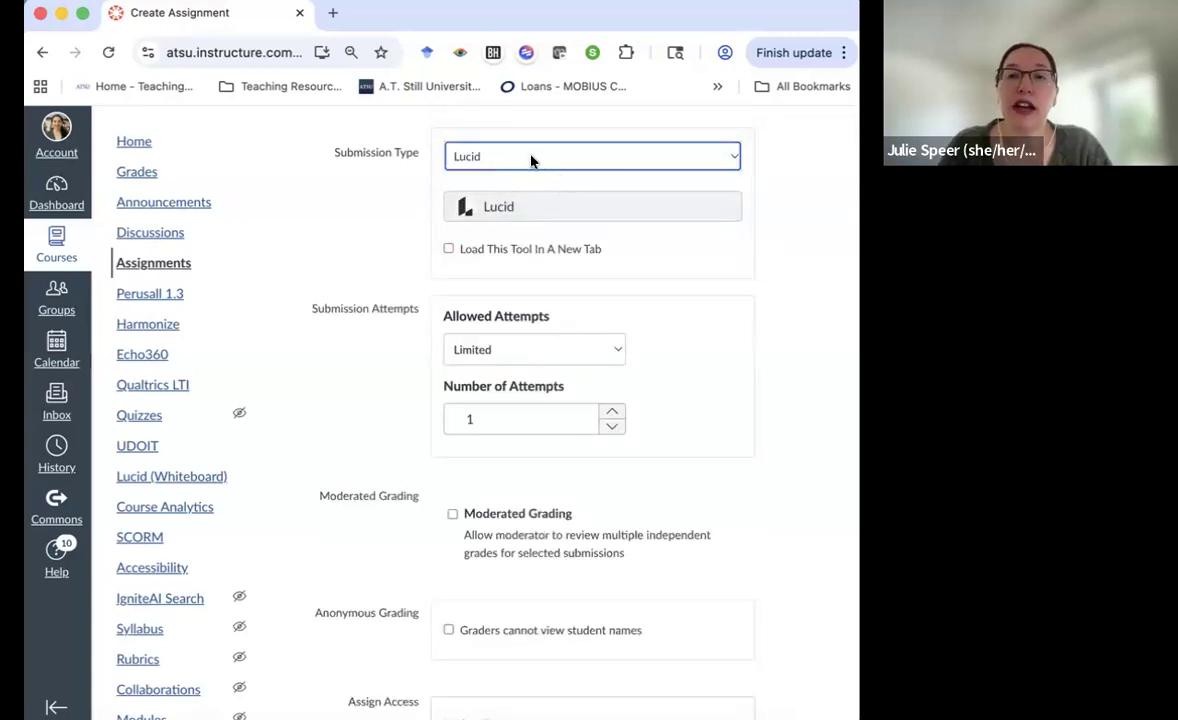
pyautogui.click(531, 162)
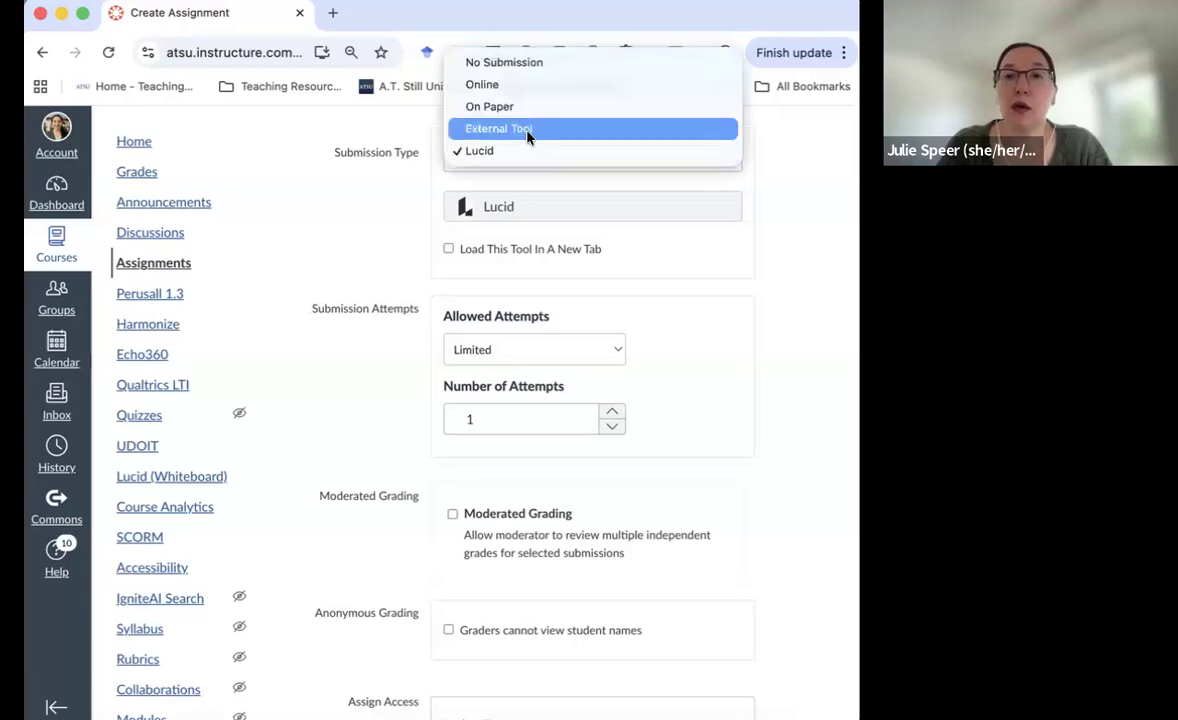
pyautogui.click(547, 222)
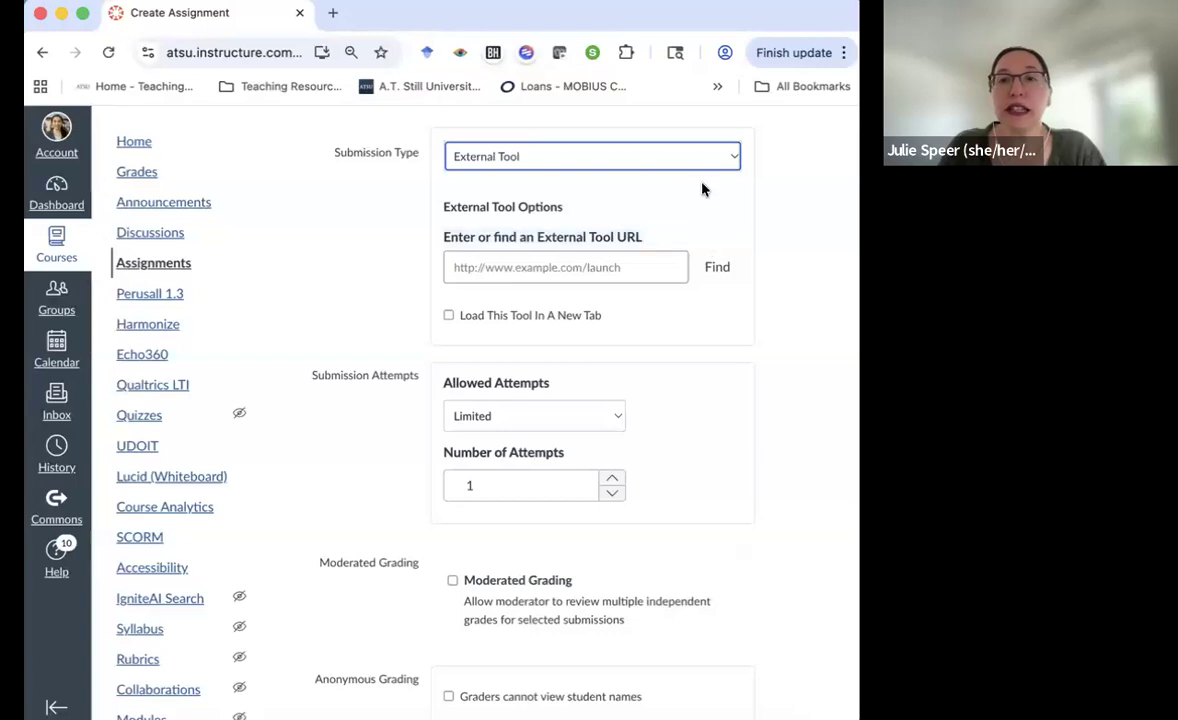
# Choose Echo360 from the external tool list so its launch URL fills the tool field
pyautogui.click(716, 270)
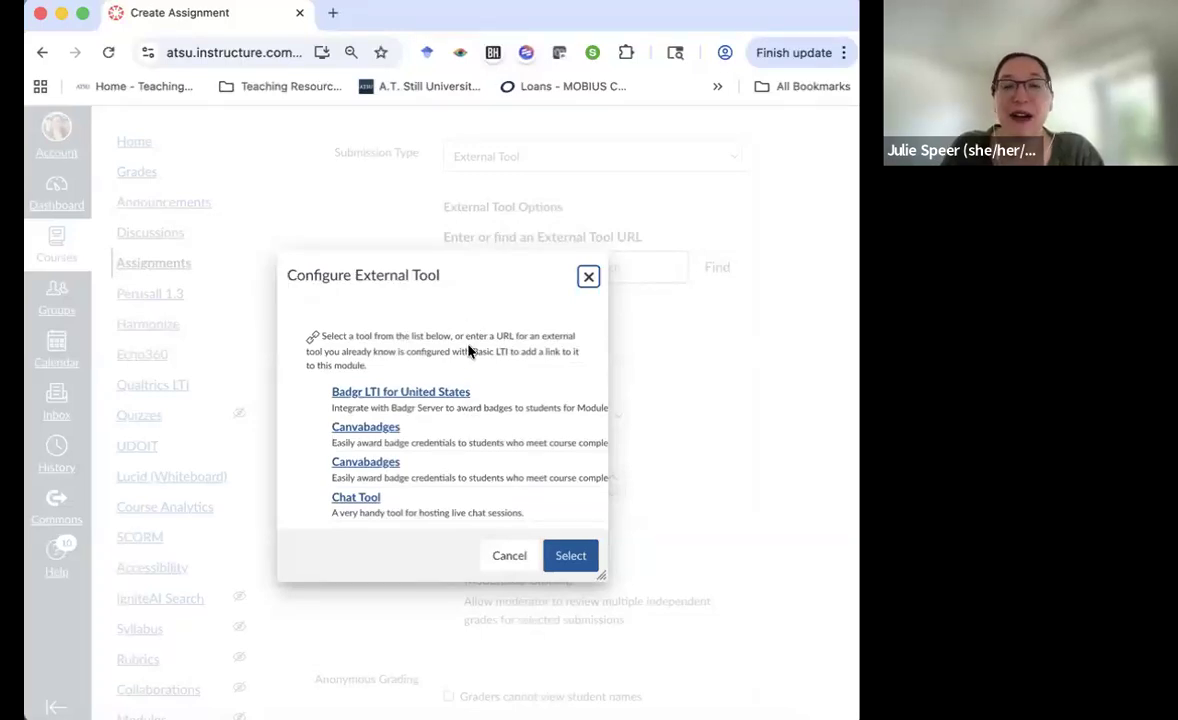
pyautogui.scroll(-5, 468, 445)
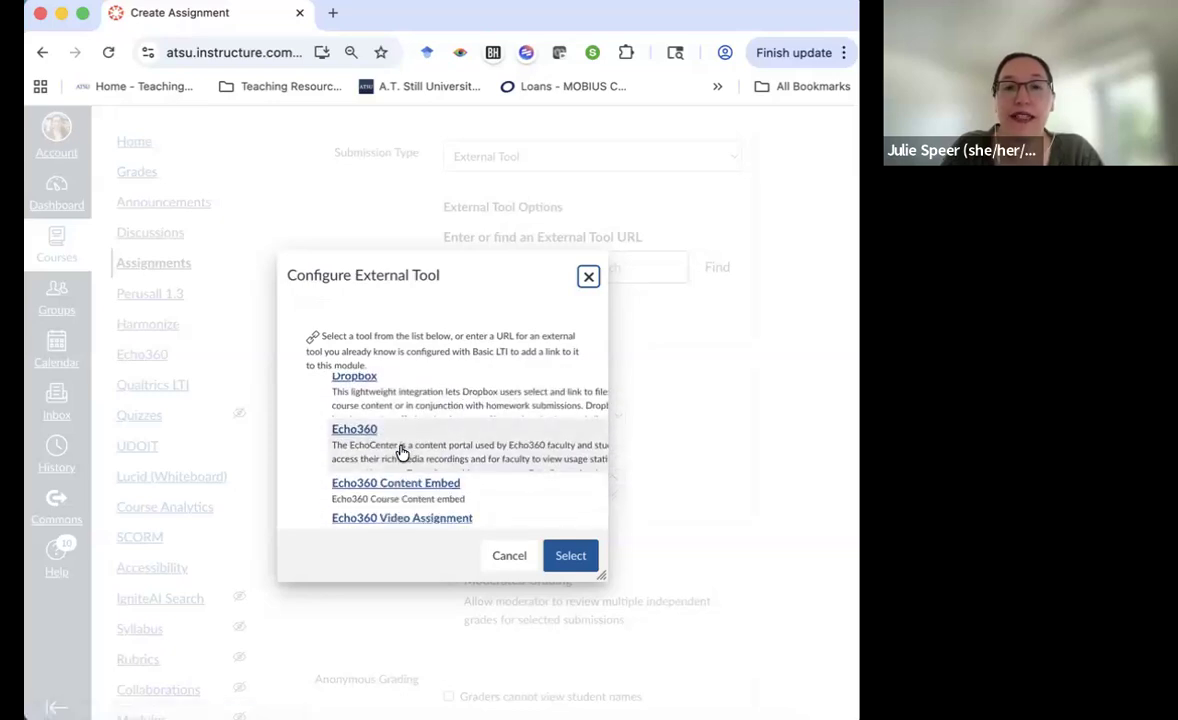
pyautogui.click(381, 453)
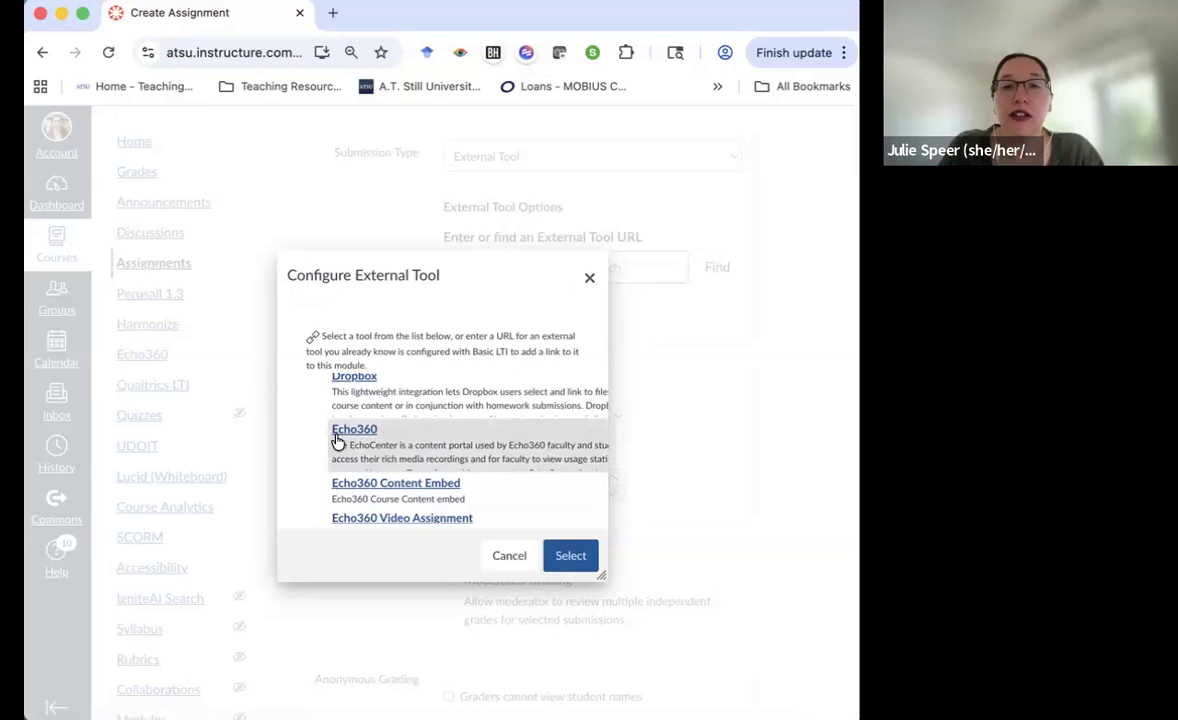
pyautogui.click(570, 556)
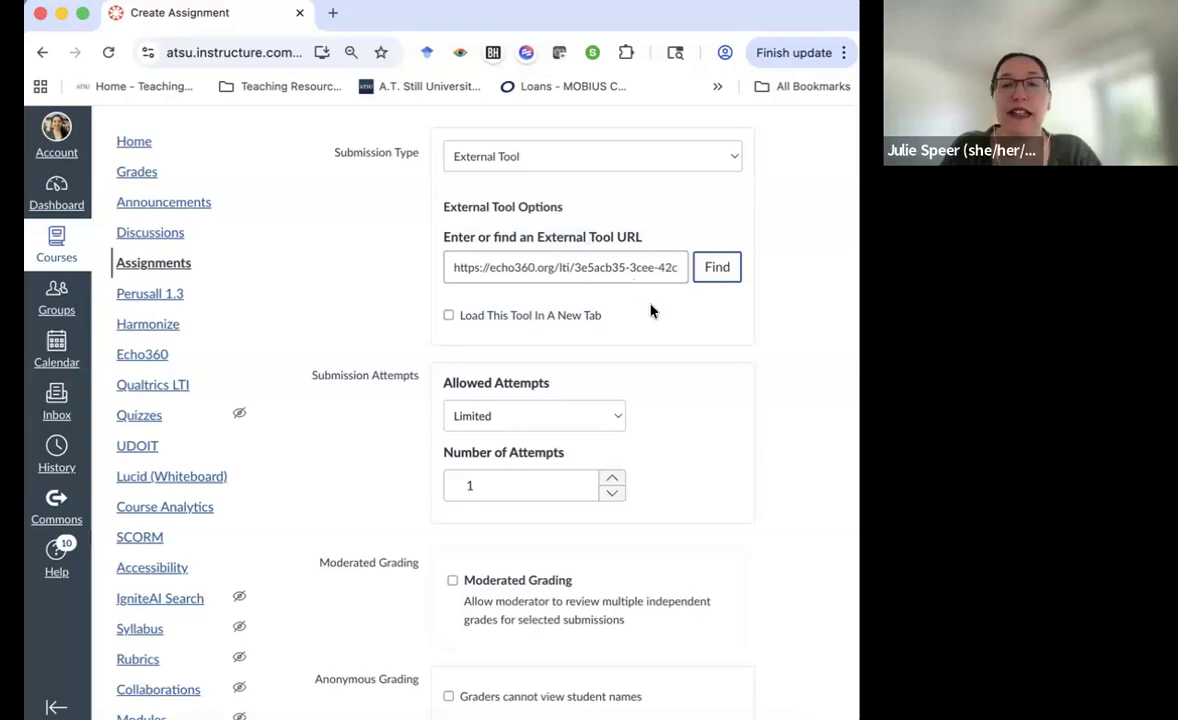
pyautogui.click(533, 161)
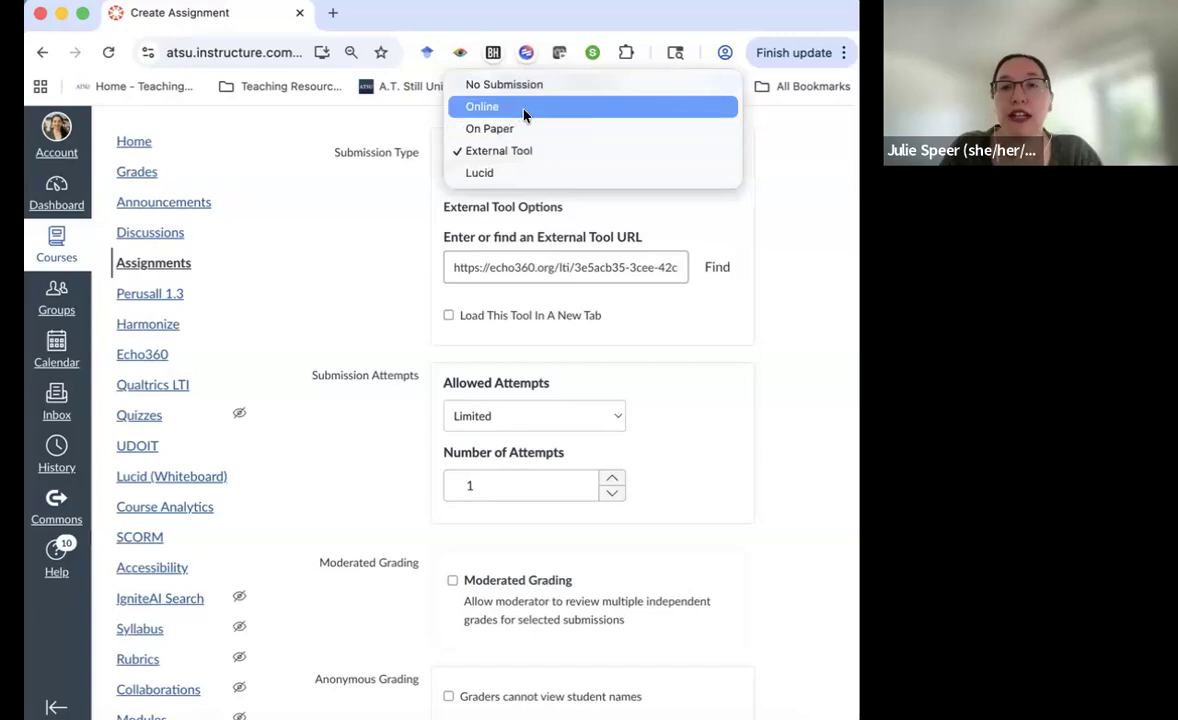
# Switch the submission type to Online, keeping Website URL and .PPT/.PPTX file uploads
pyautogui.click(533, 108)
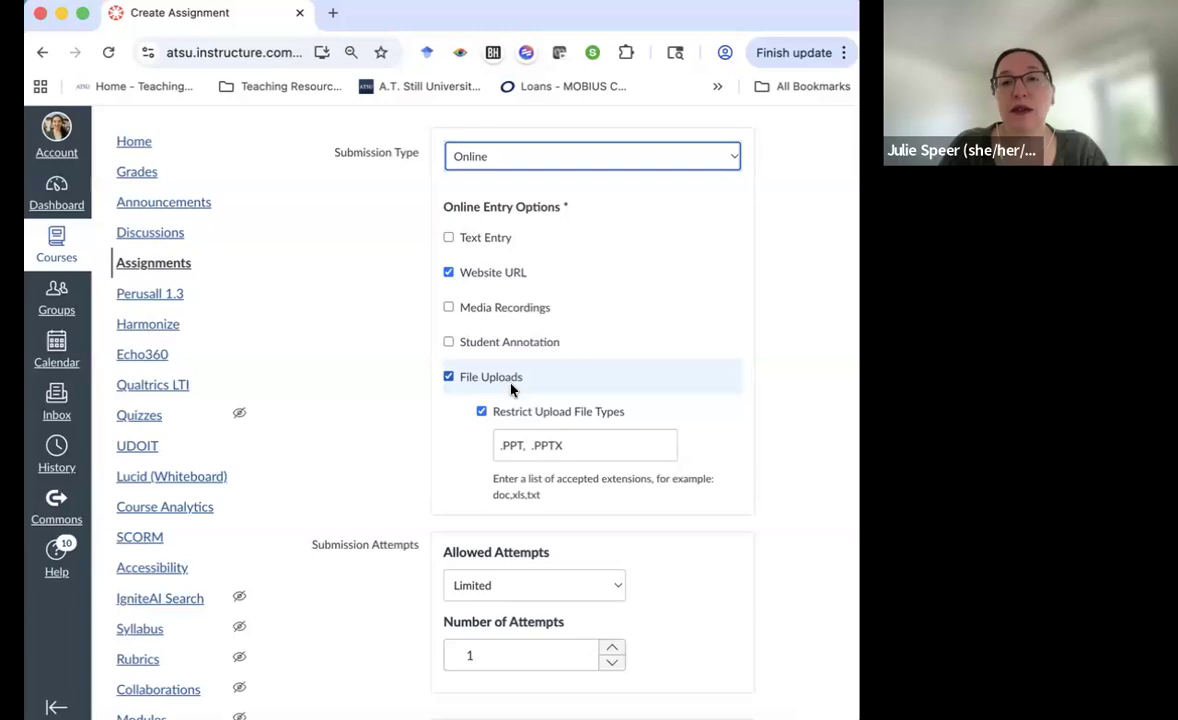
pyautogui.scroll(8, 439, 389)
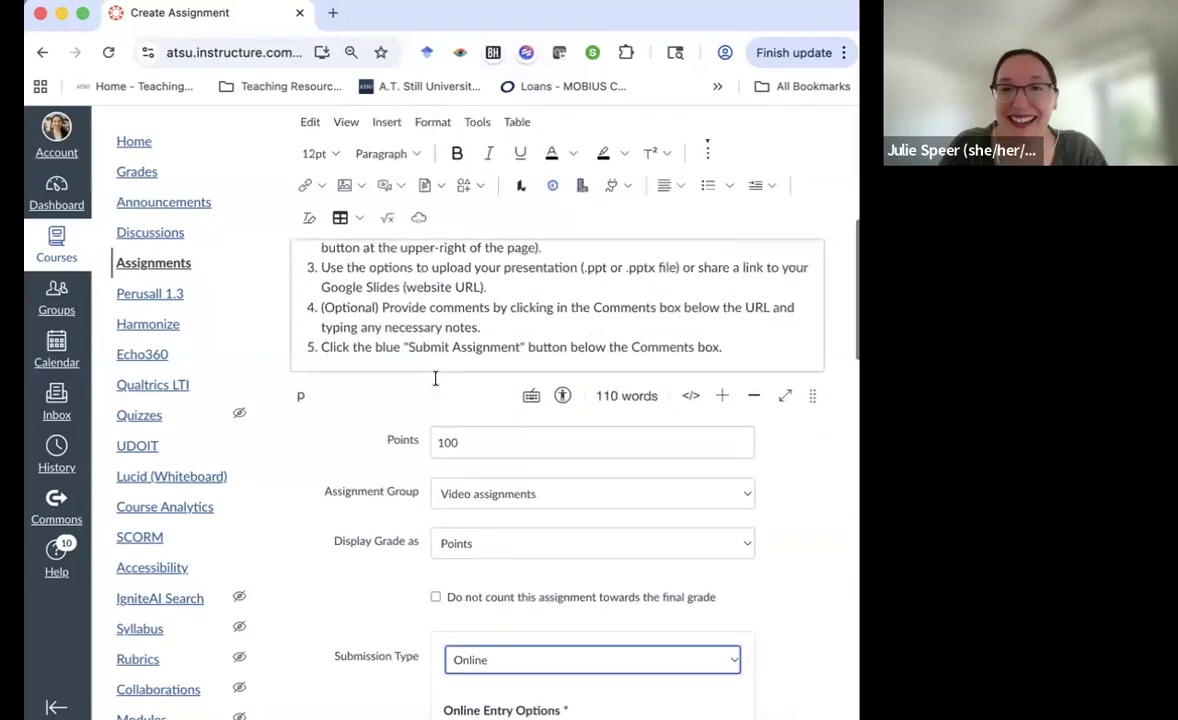
pyautogui.scroll(-8, 436, 365)
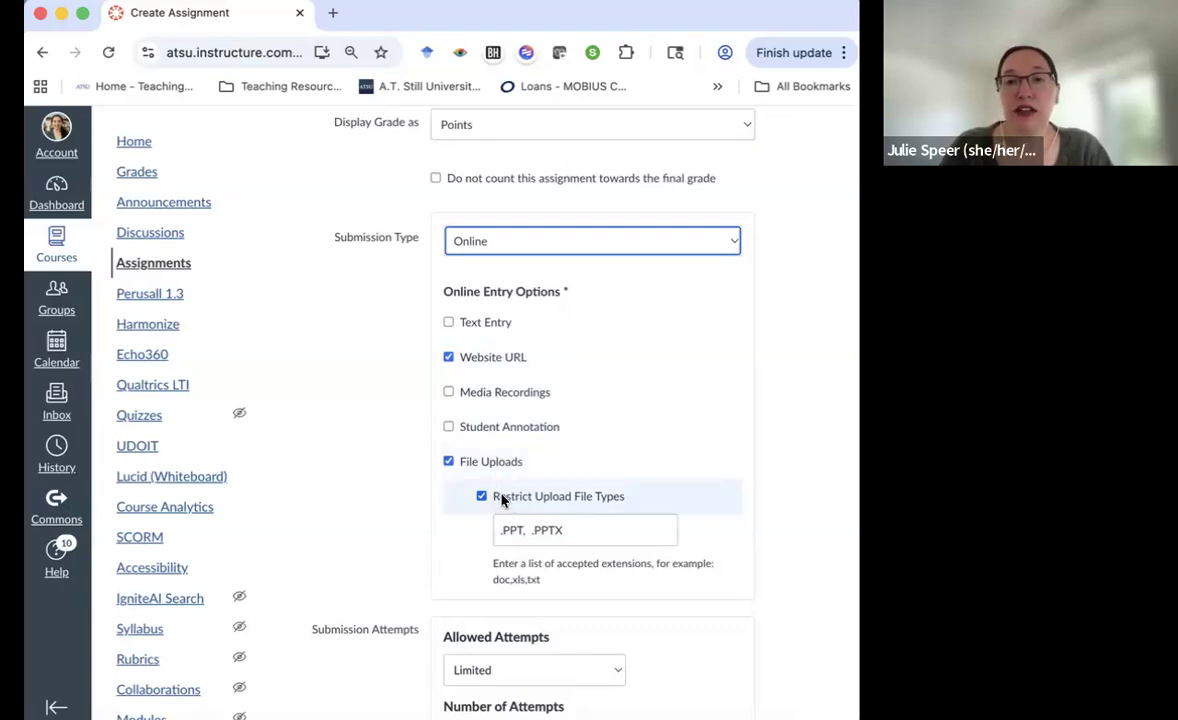
# Remove the .PPT/.PPTX upload type restriction so any file type is accepted
pyautogui.click(575, 498)
pyautogui.click(588, 500)
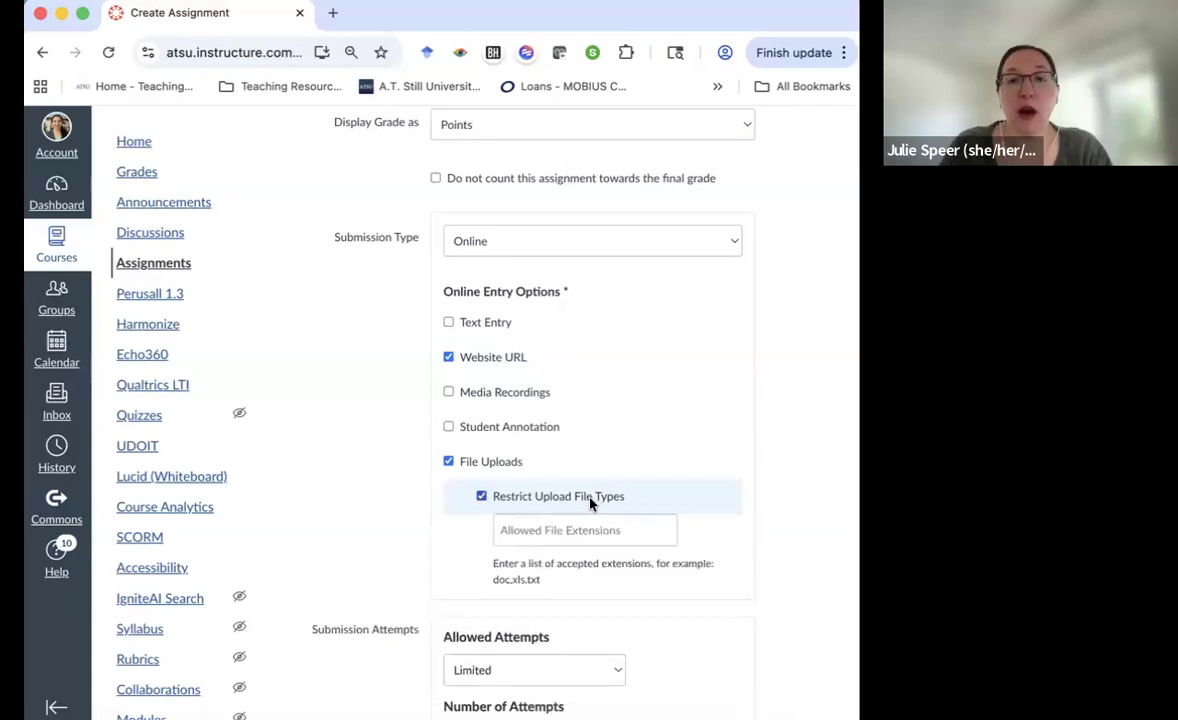
pyautogui.click(547, 533)
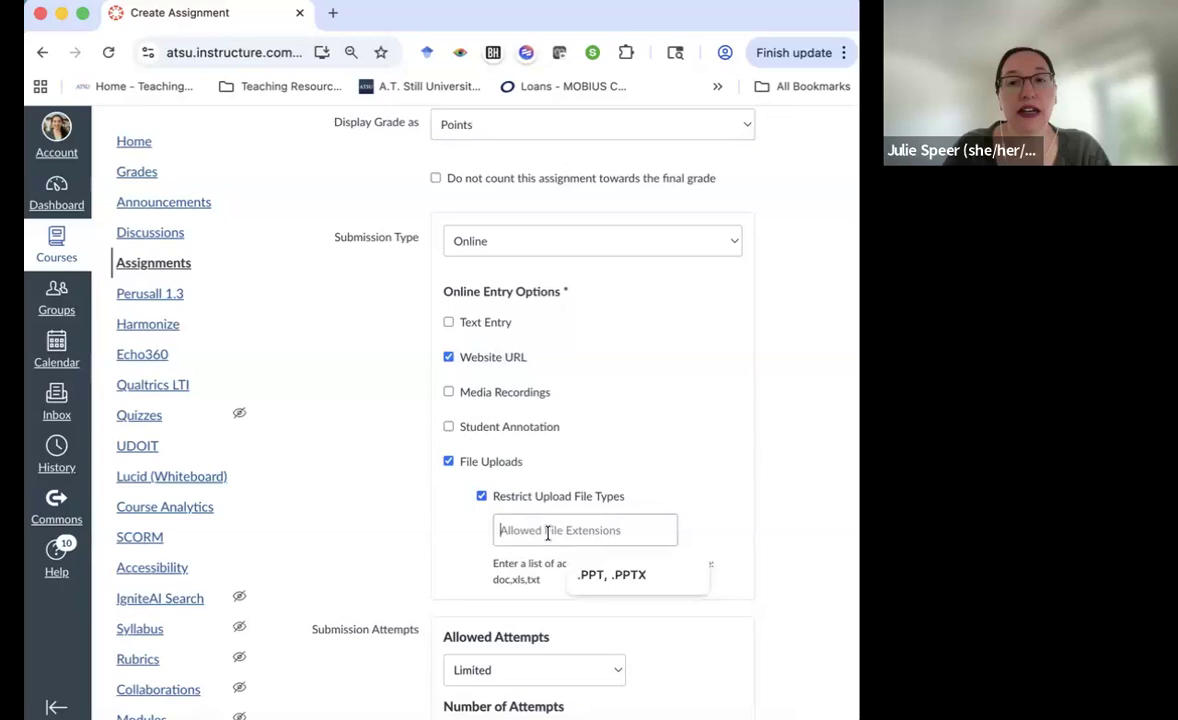
pyautogui.click(617, 575)
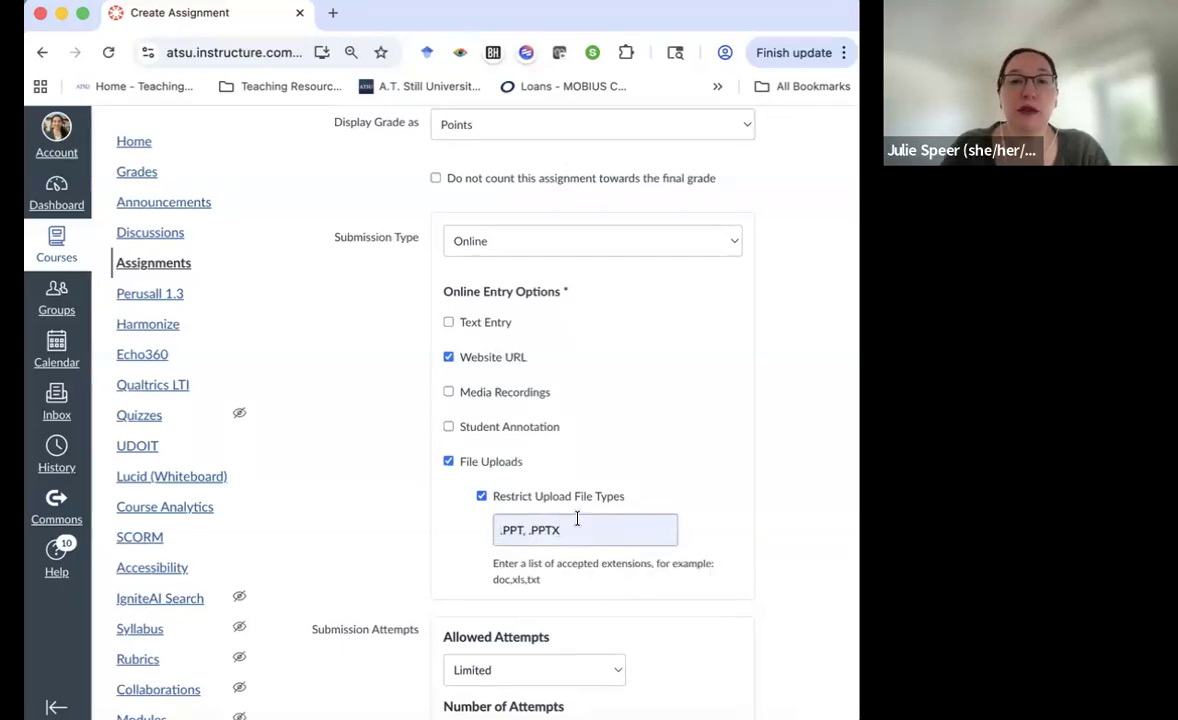
pyautogui.click(493, 502)
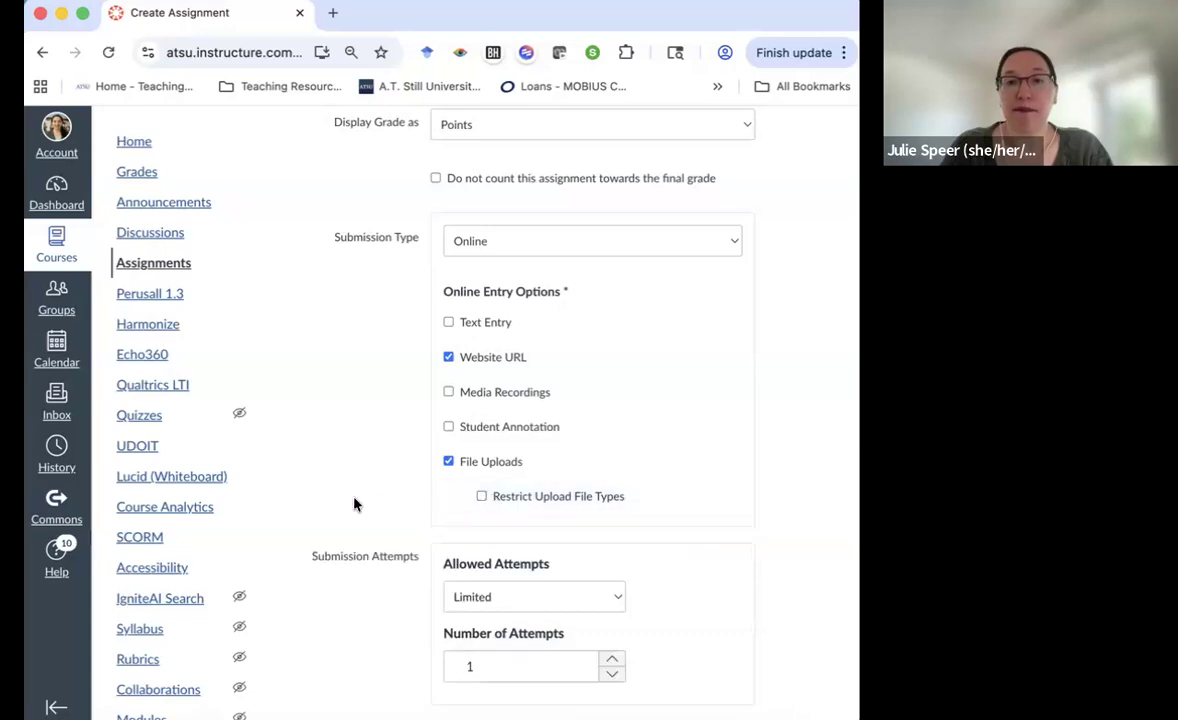
pyautogui.scroll(-2, 358, 506)
pyautogui.scroll(-4, 358, 506)
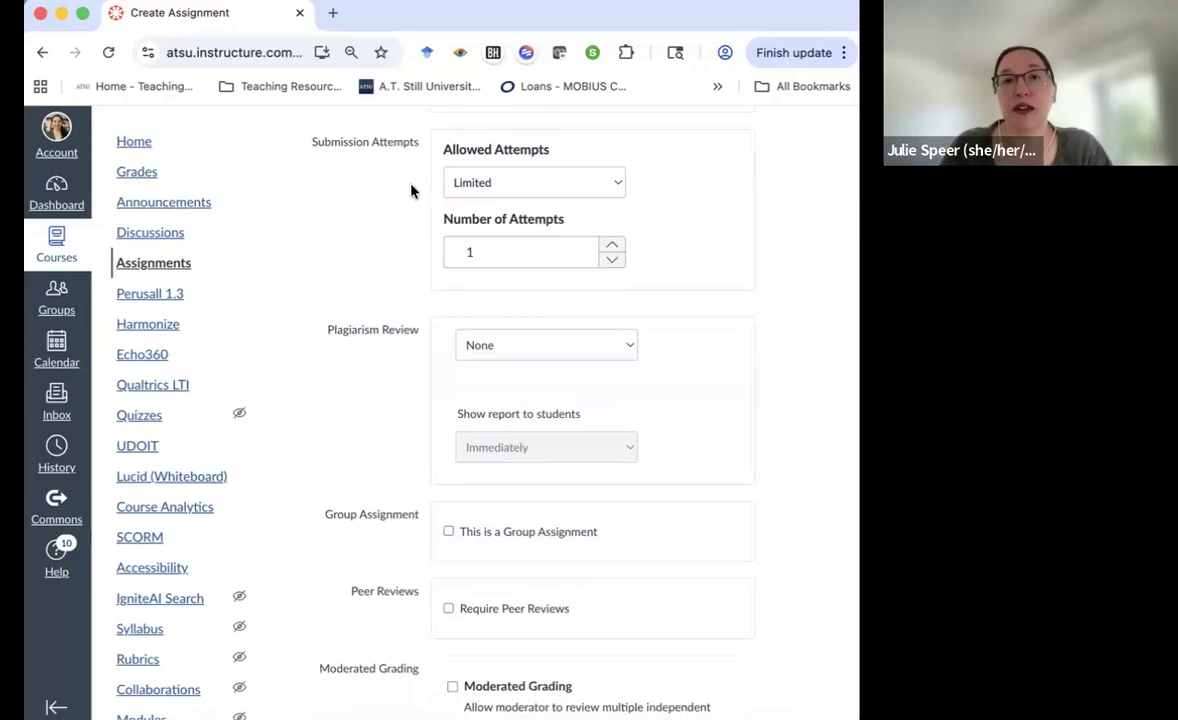
pyautogui.click(528, 183)
pyautogui.click(528, 157)
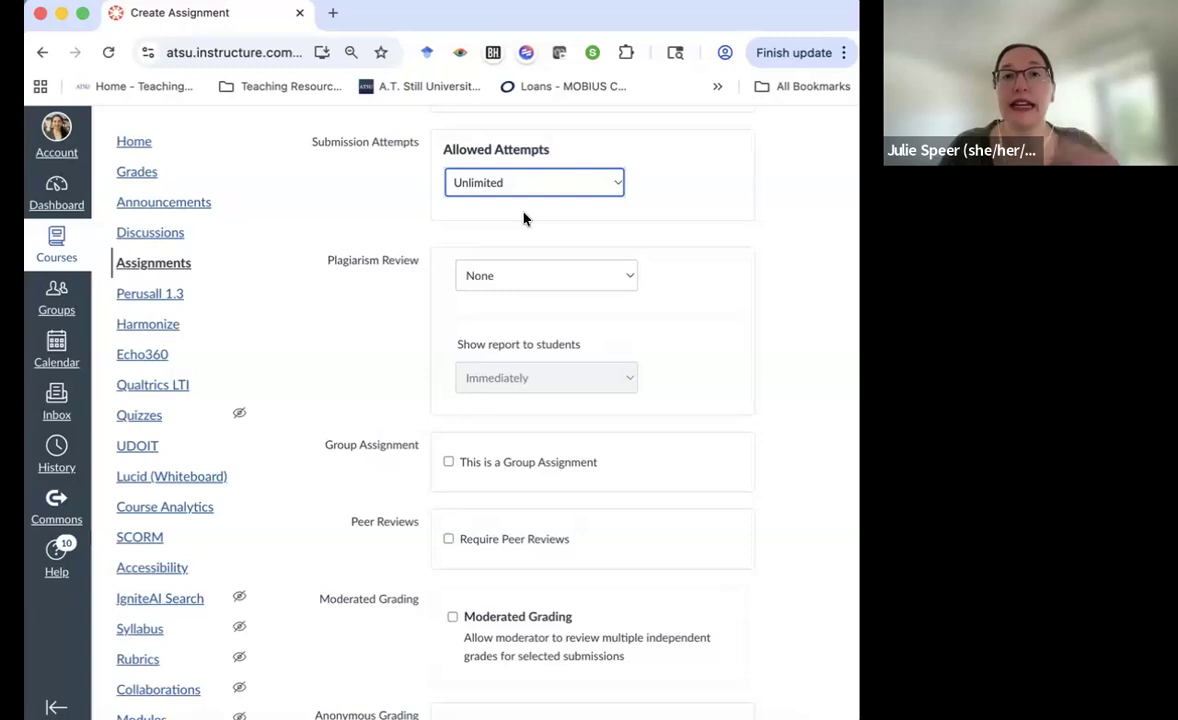
pyautogui.click(520, 190)
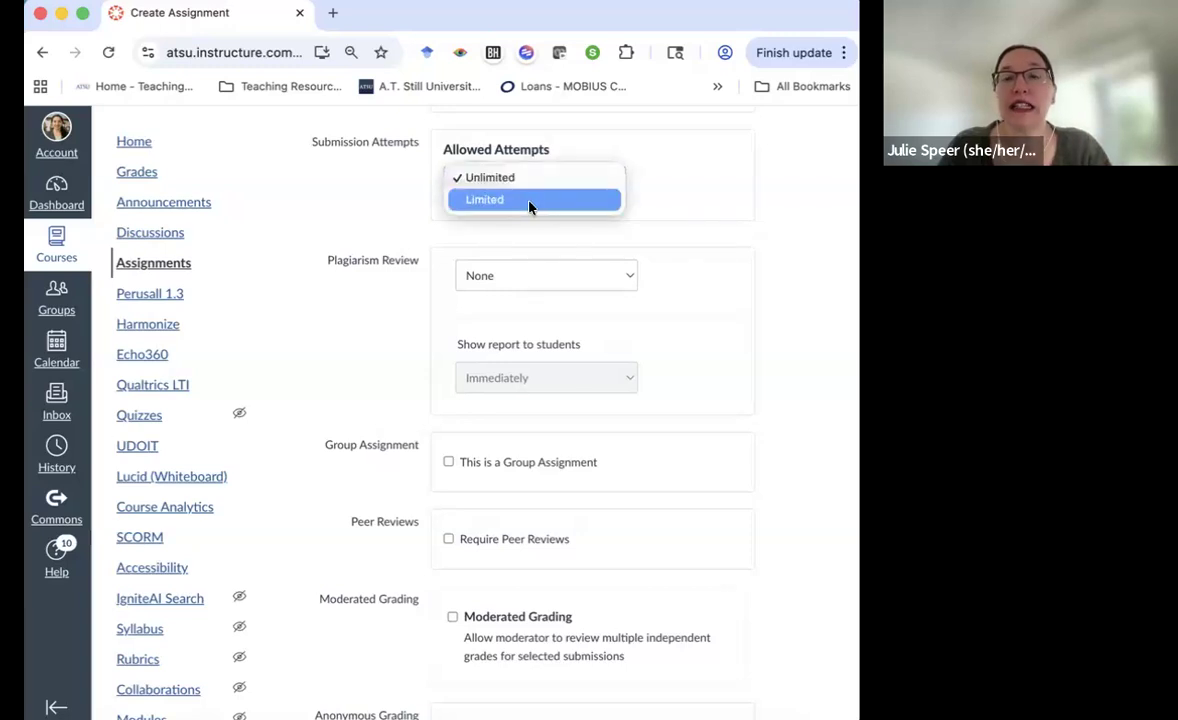
pyautogui.click(530, 202)
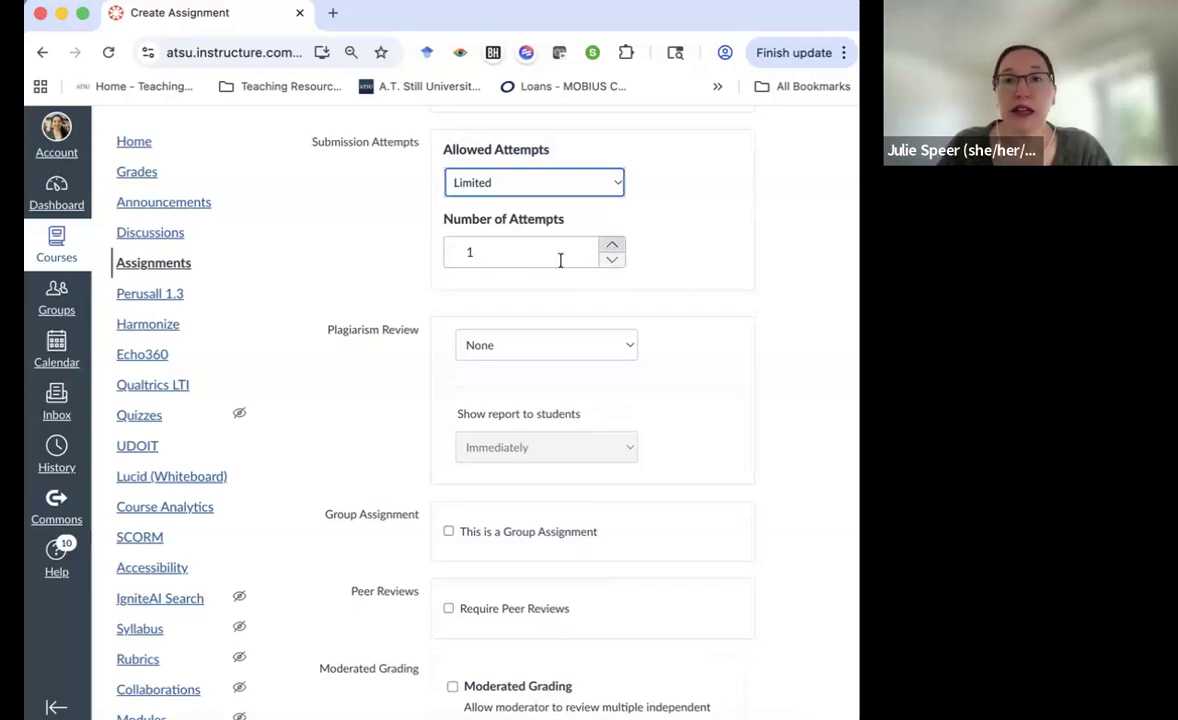
pyautogui.click(612, 256)
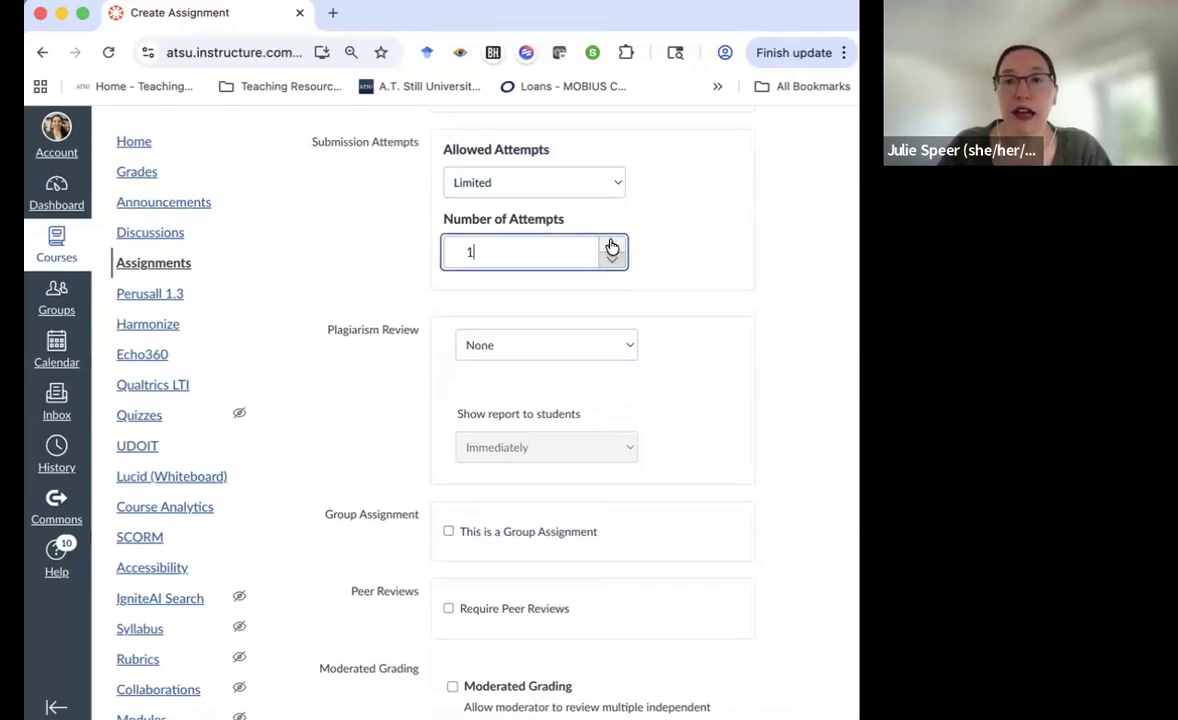
pyautogui.click(691, 248)
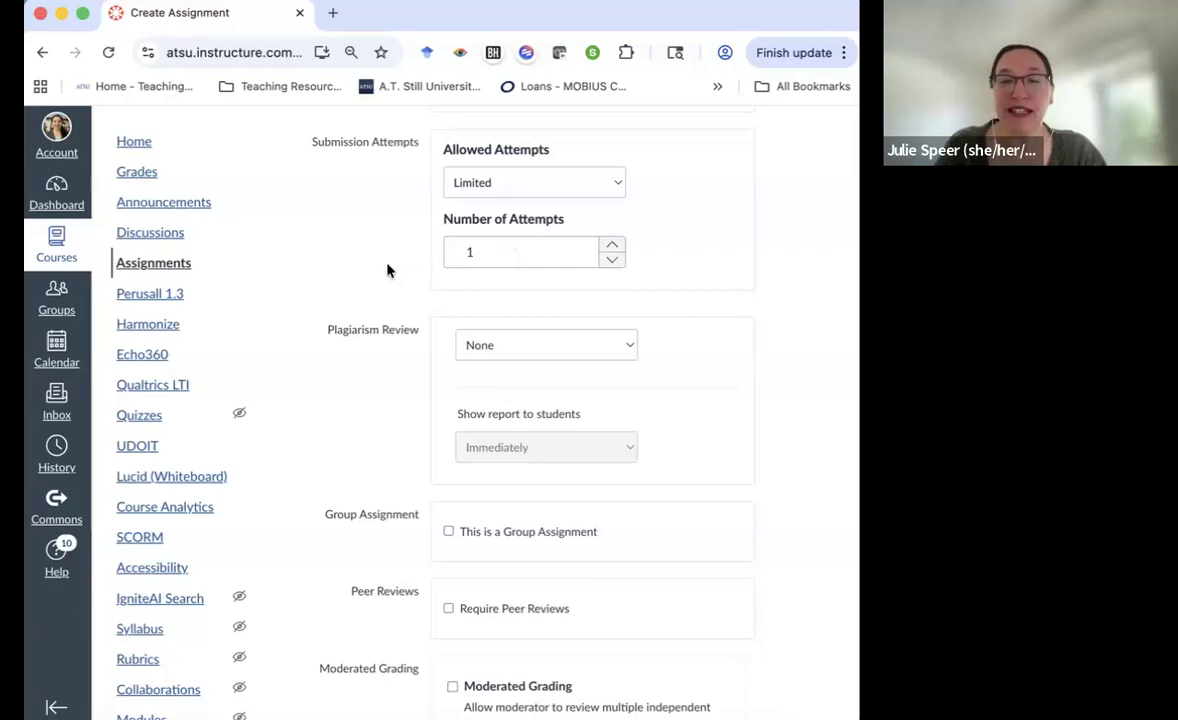
pyautogui.scroll(-4, 318, 273)
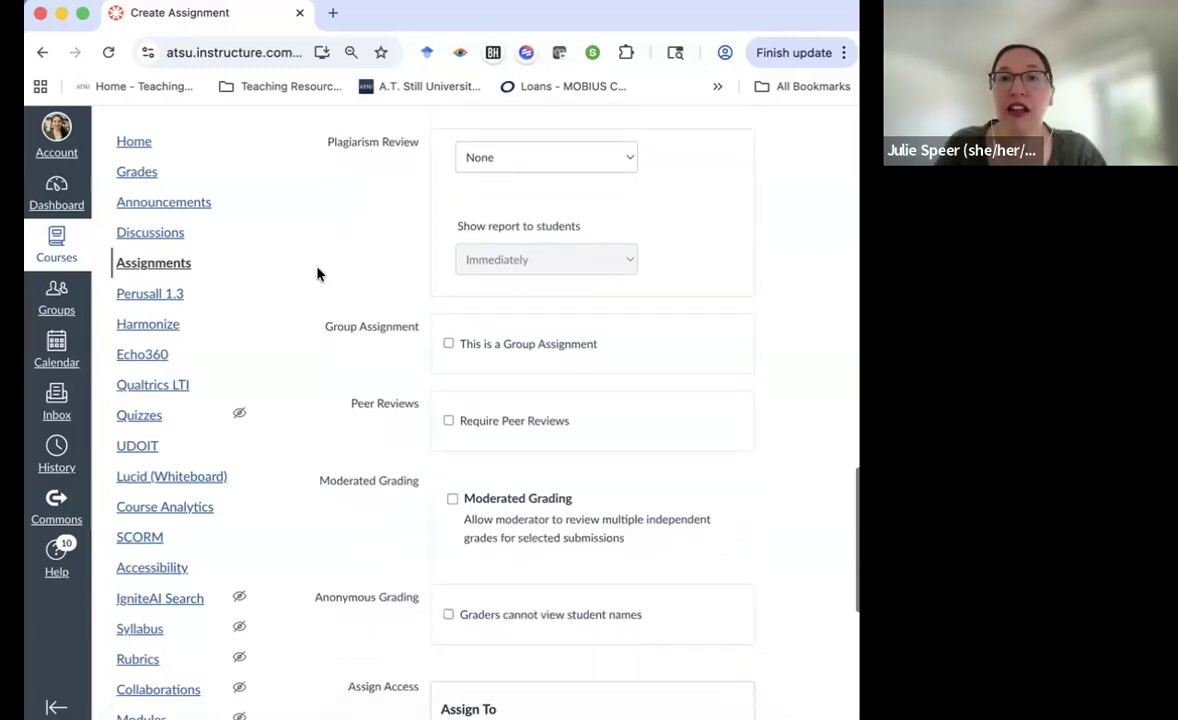
pyautogui.click(500, 156)
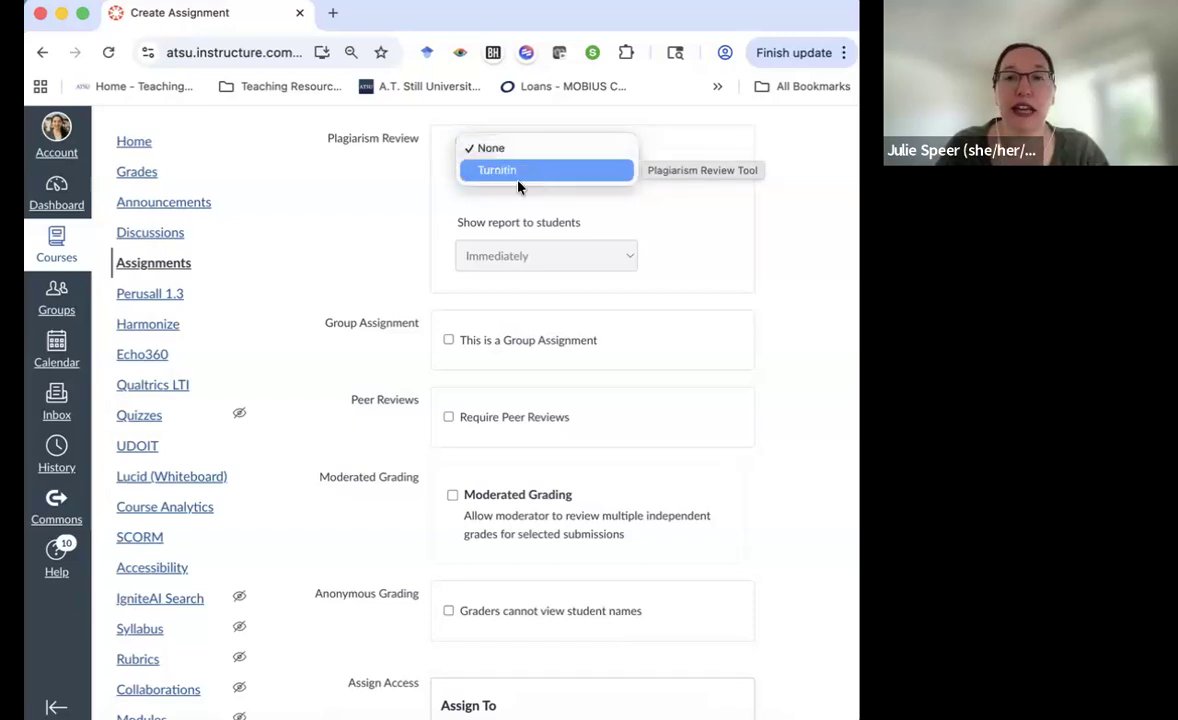
pyautogui.click(358, 234)
pyautogui.scroll(-3, 358, 234)
pyautogui.scroll(-1, 358, 234)
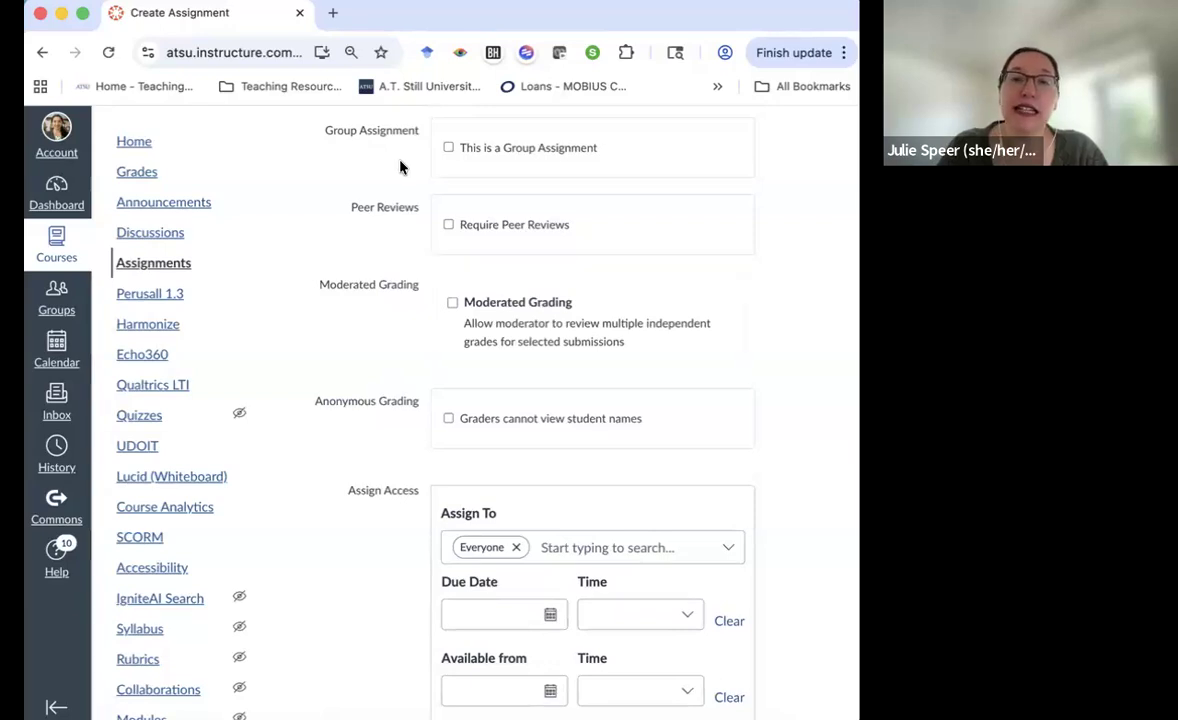
# Tick 'This is a Group Assignment' and 'Assign Grades to Each Student Individually'
pyautogui.click(448, 150)
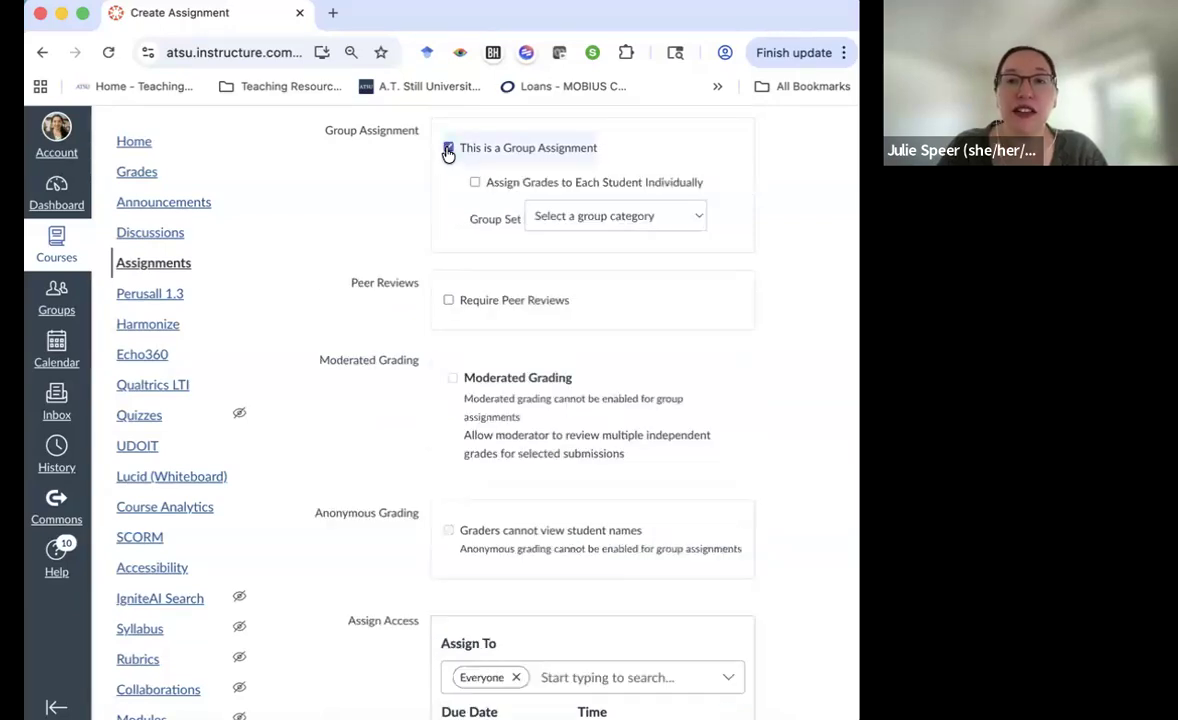
pyautogui.click(505, 194)
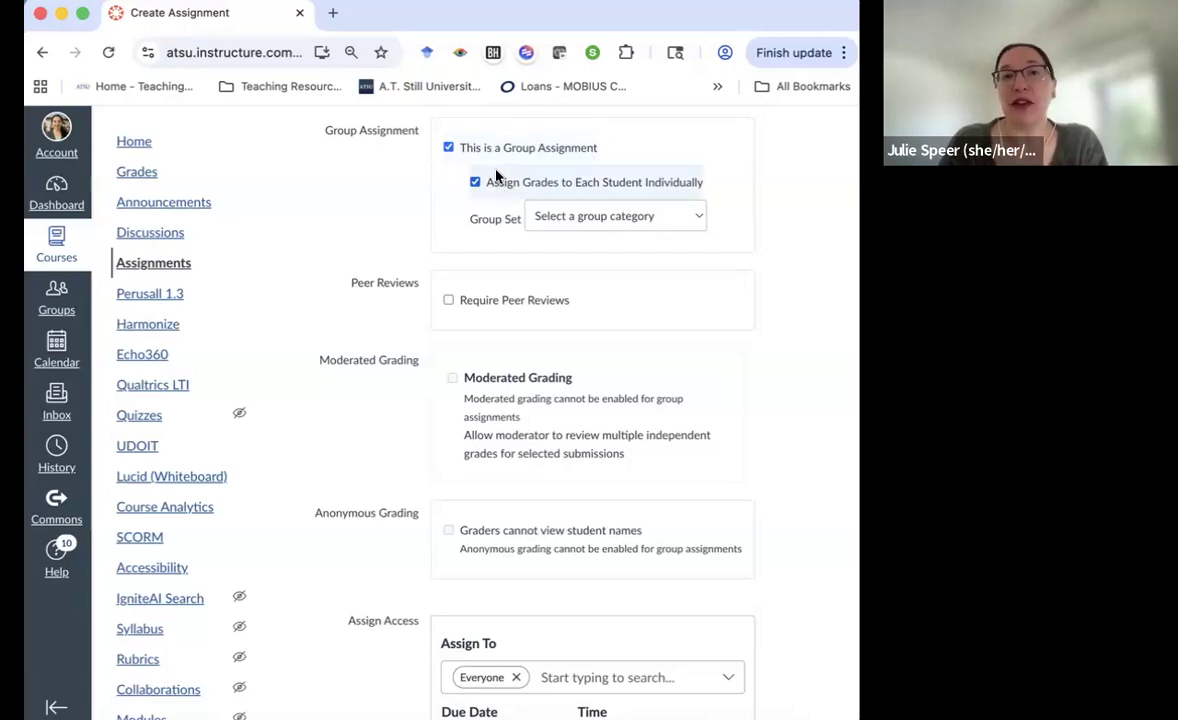
# Uncheck the group assignment setting
pyautogui.click(448, 147)
pyautogui.scroll(-1, 378, 189)
pyautogui.scroll(-2, 378, 189)
pyautogui.scroll(1, 380, 188)
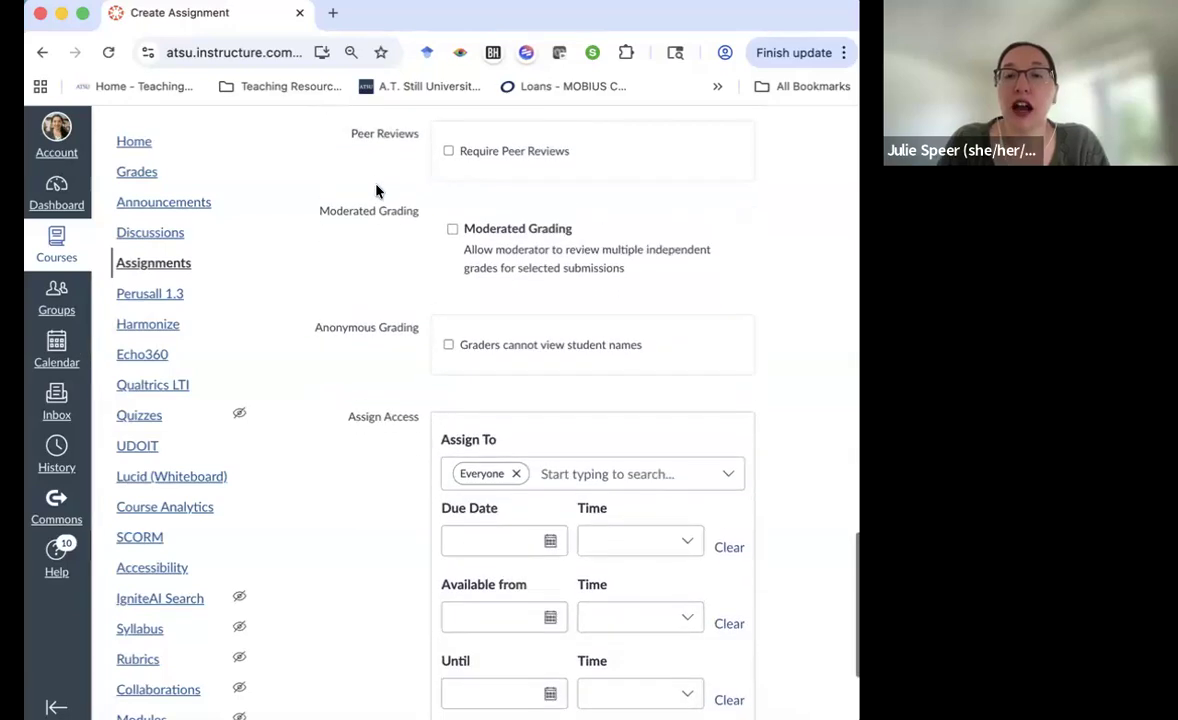
# Require peer reviews, assigned automatically at 2 reviews per user
pyautogui.click(448, 151)
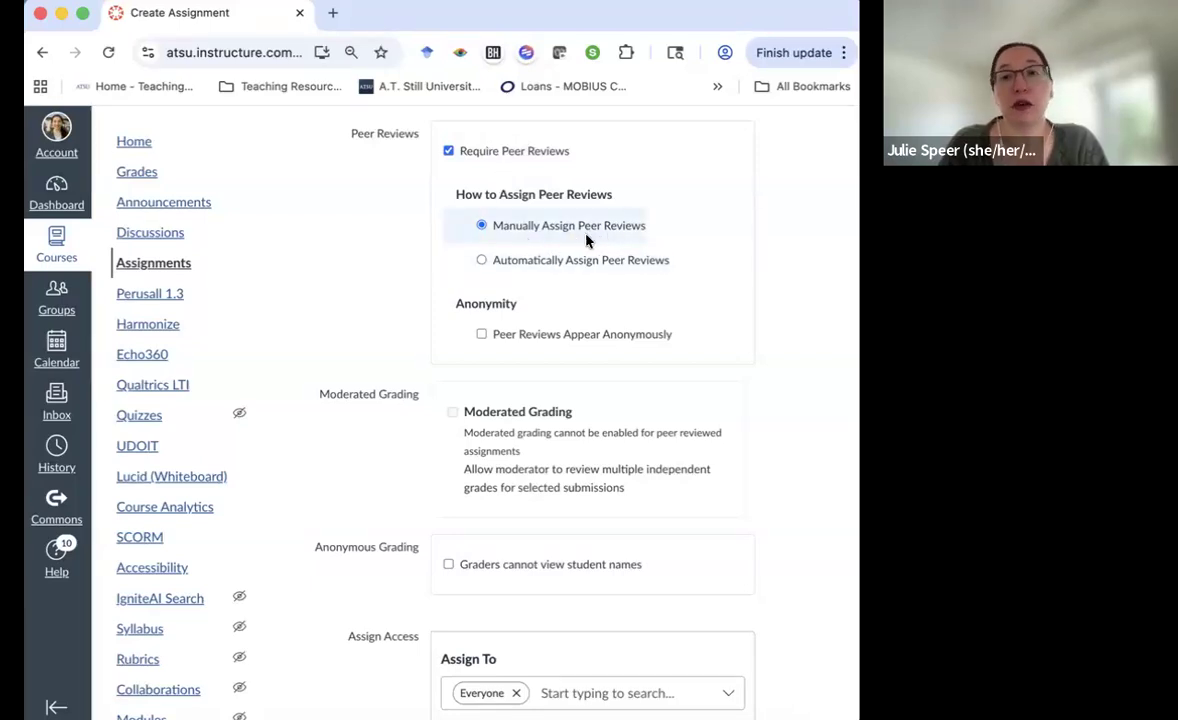
pyautogui.click(492, 262)
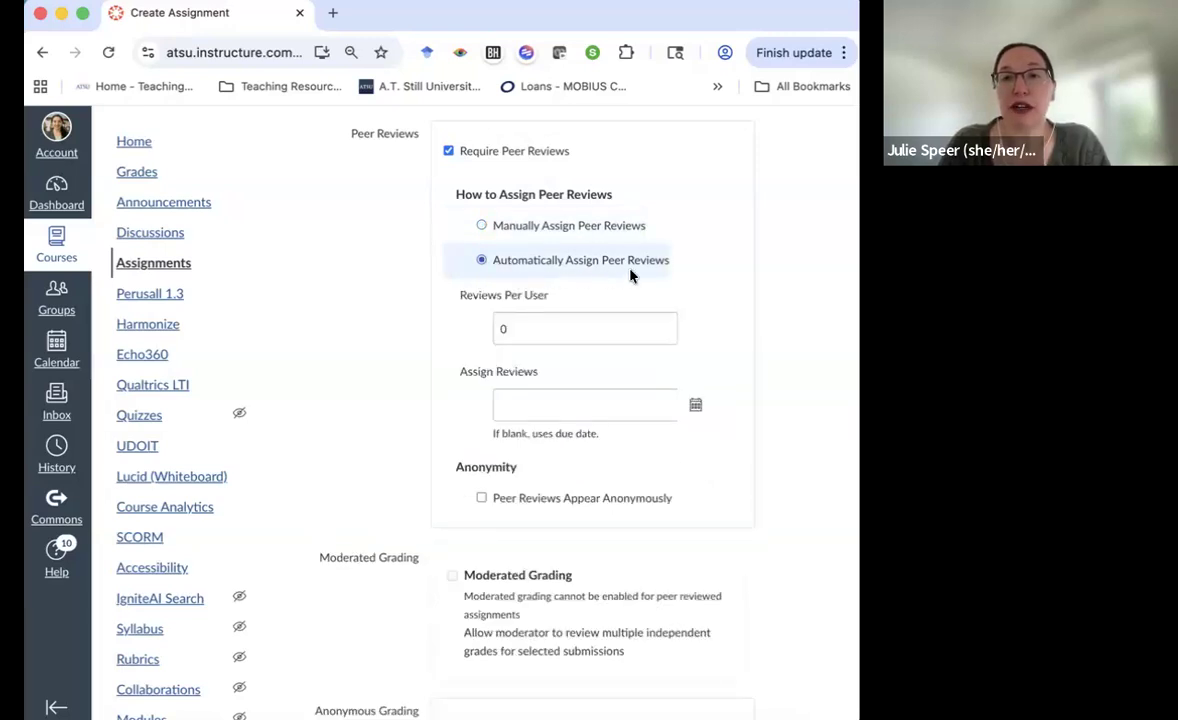
pyautogui.doubleClick(494, 328)
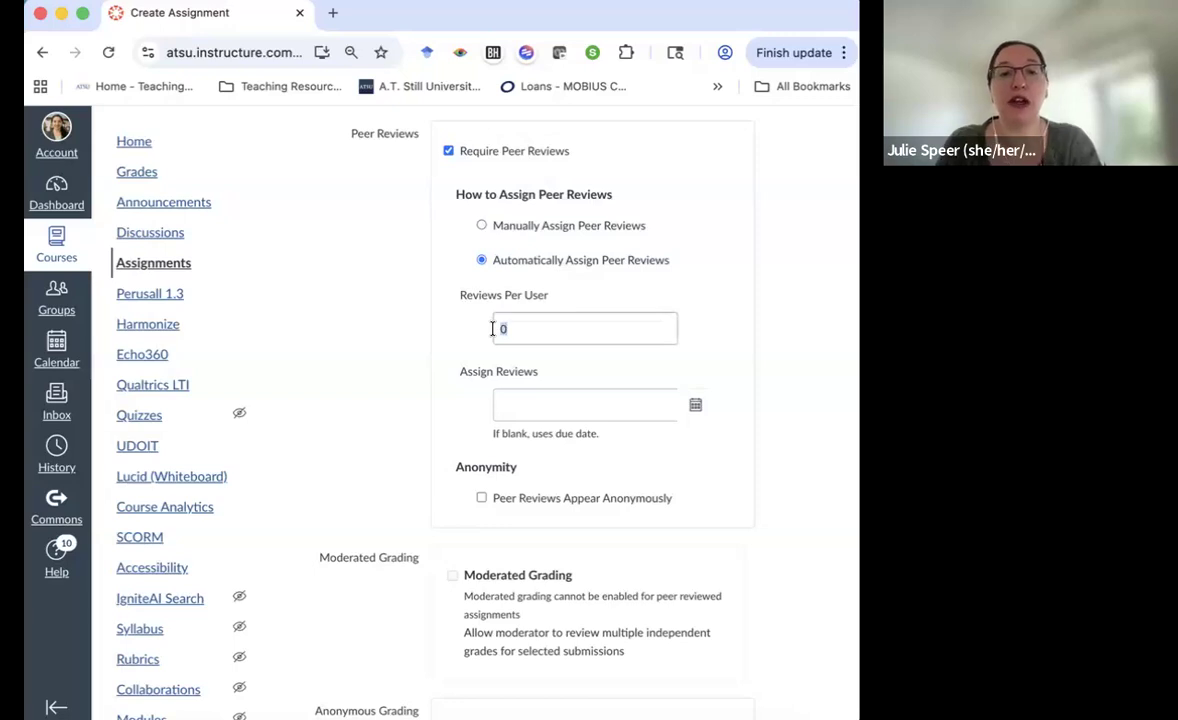
pyautogui.write('2')
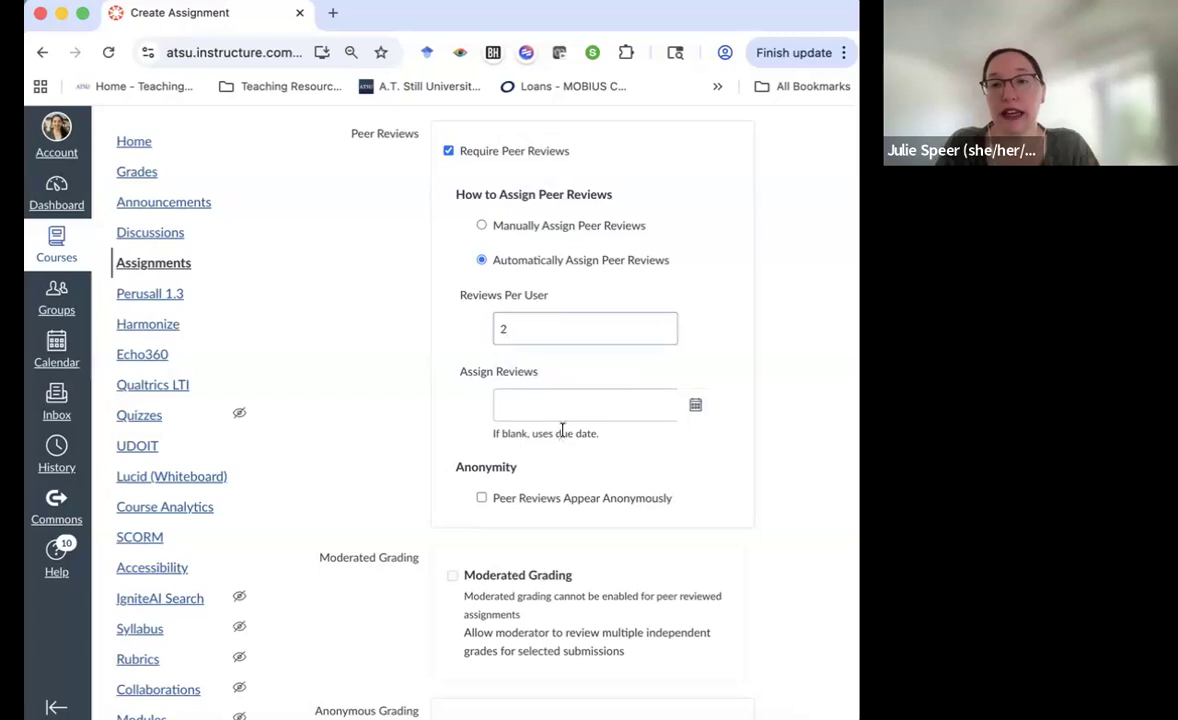
pyautogui.click(699, 409)
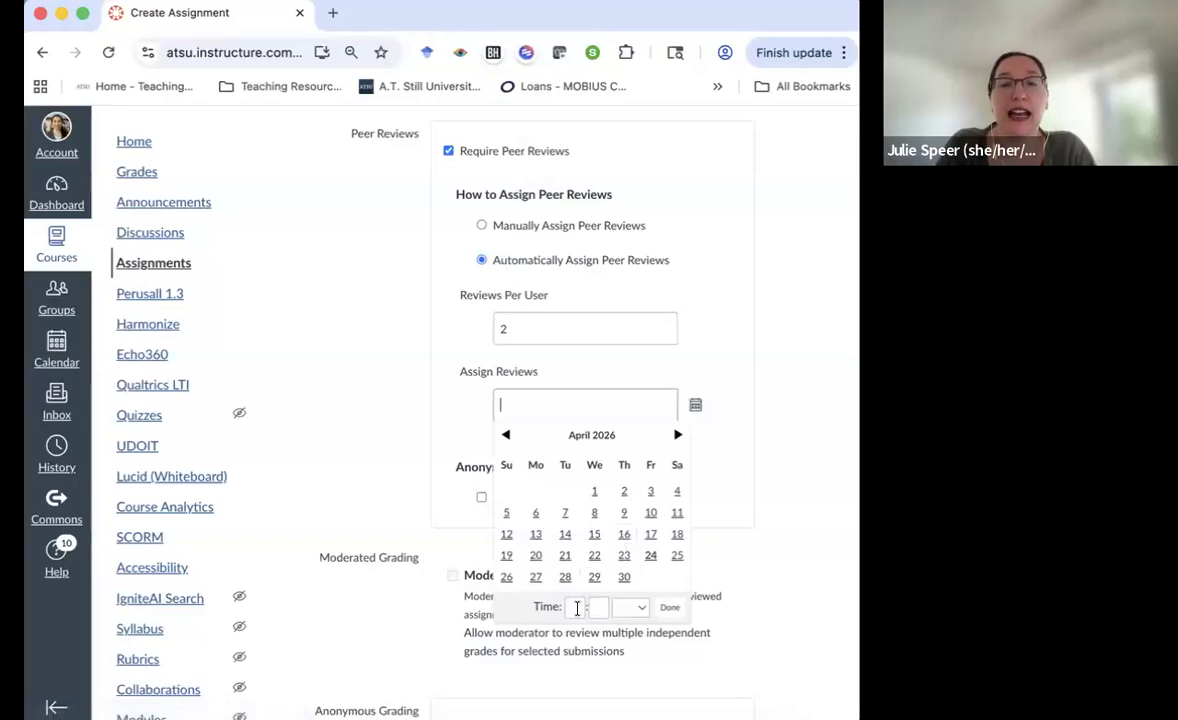
# Leave the Assign Reviews date blank and tick 'Peer Reviews Appear Anonymously'
pyautogui.click(720, 477)
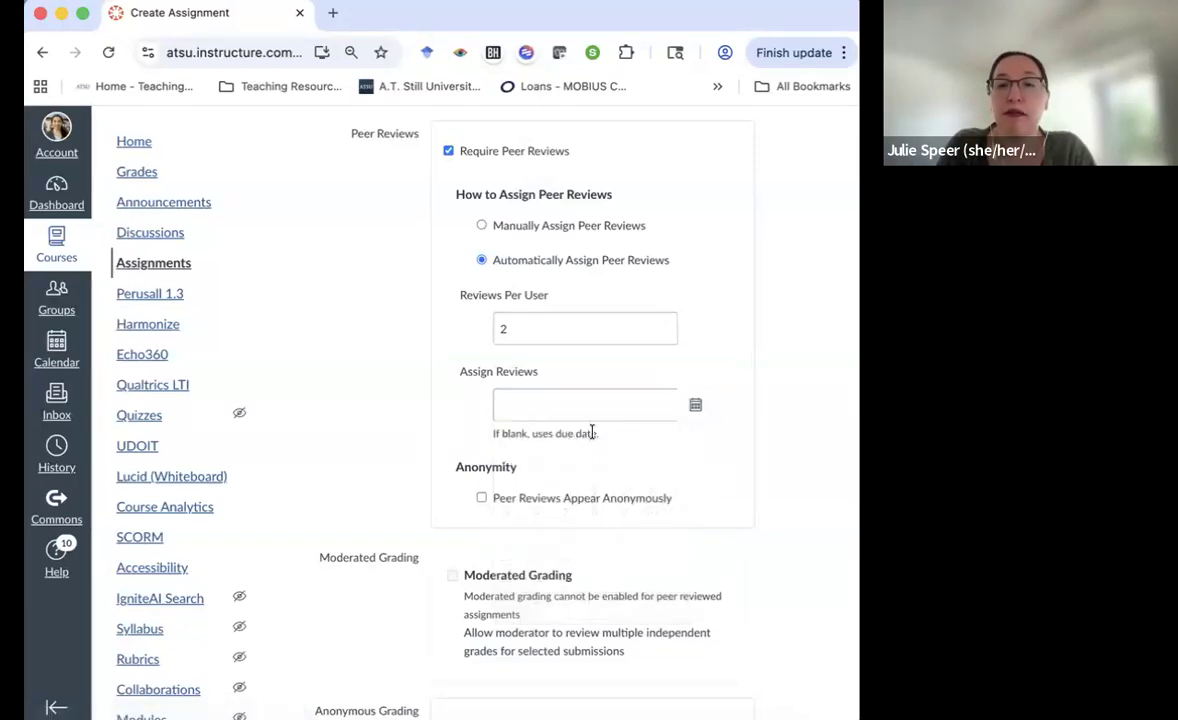
pyautogui.scroll(-2, 592, 430)
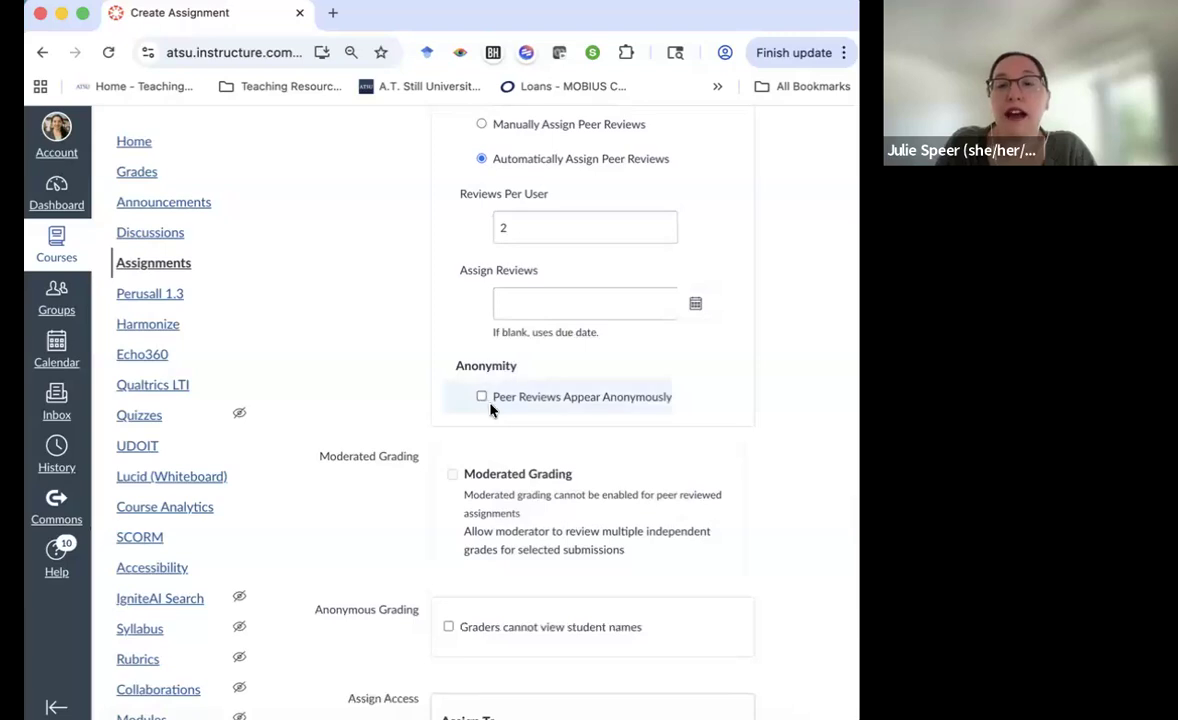
pyautogui.scroll(3, 480, 430)
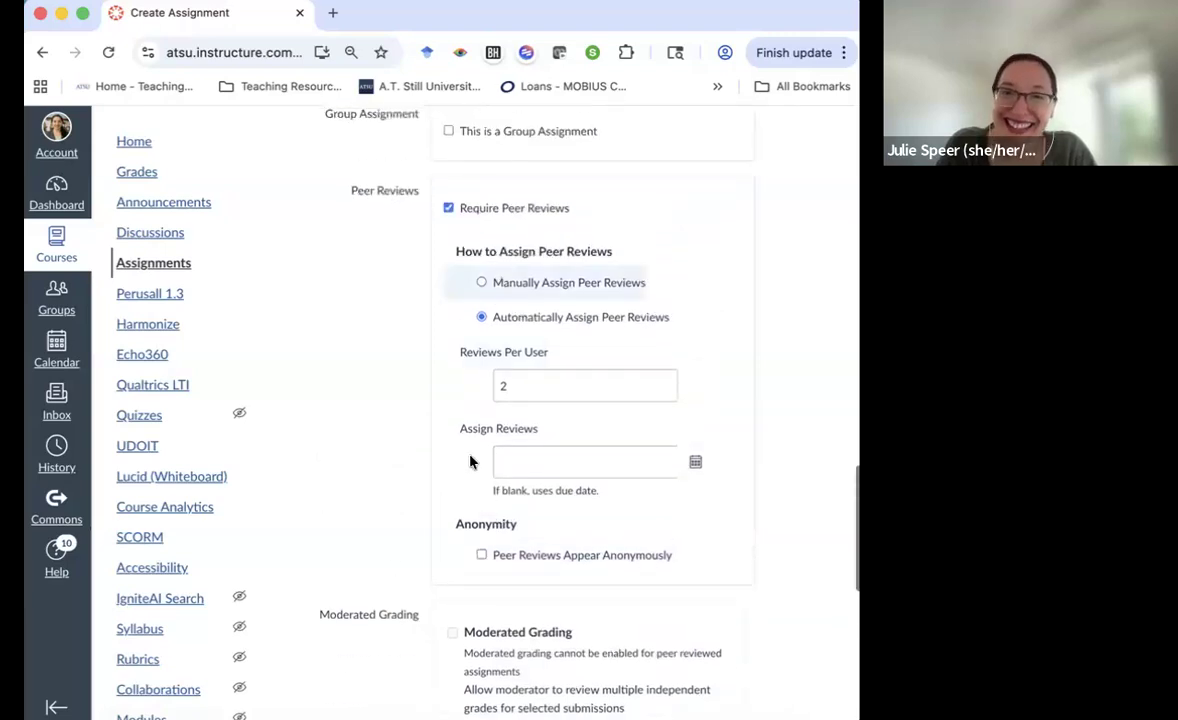
pyautogui.scroll(-3, 540, 450)
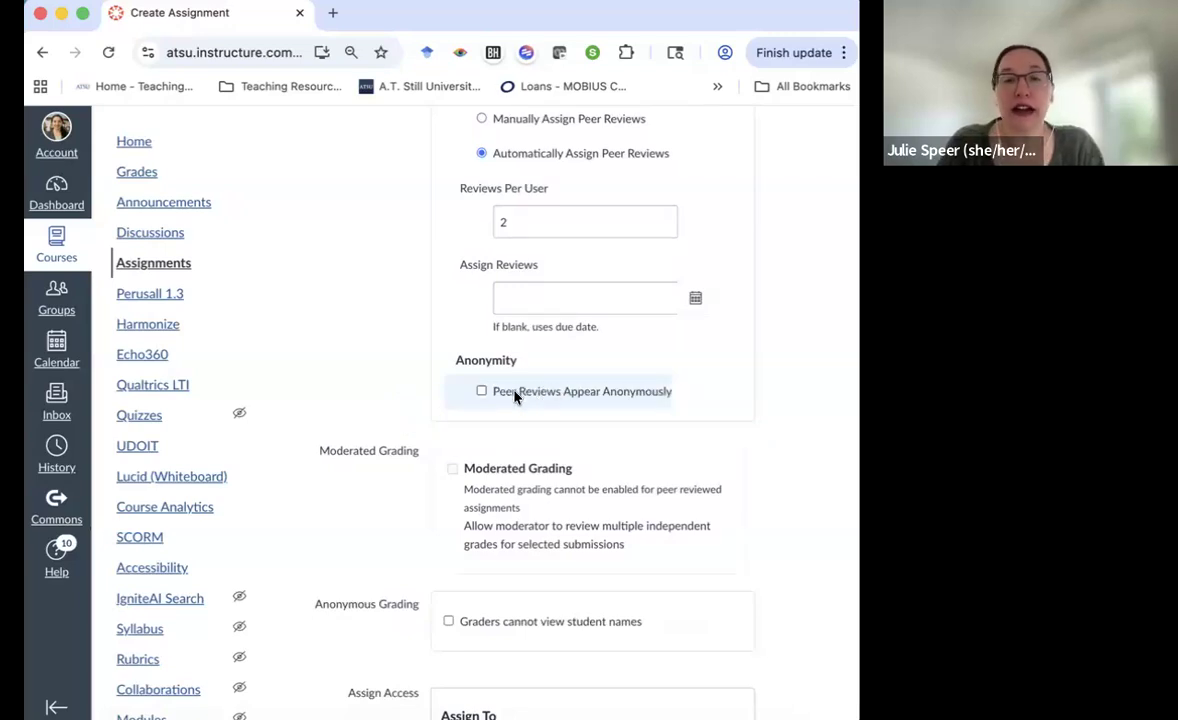
pyautogui.click(515, 396)
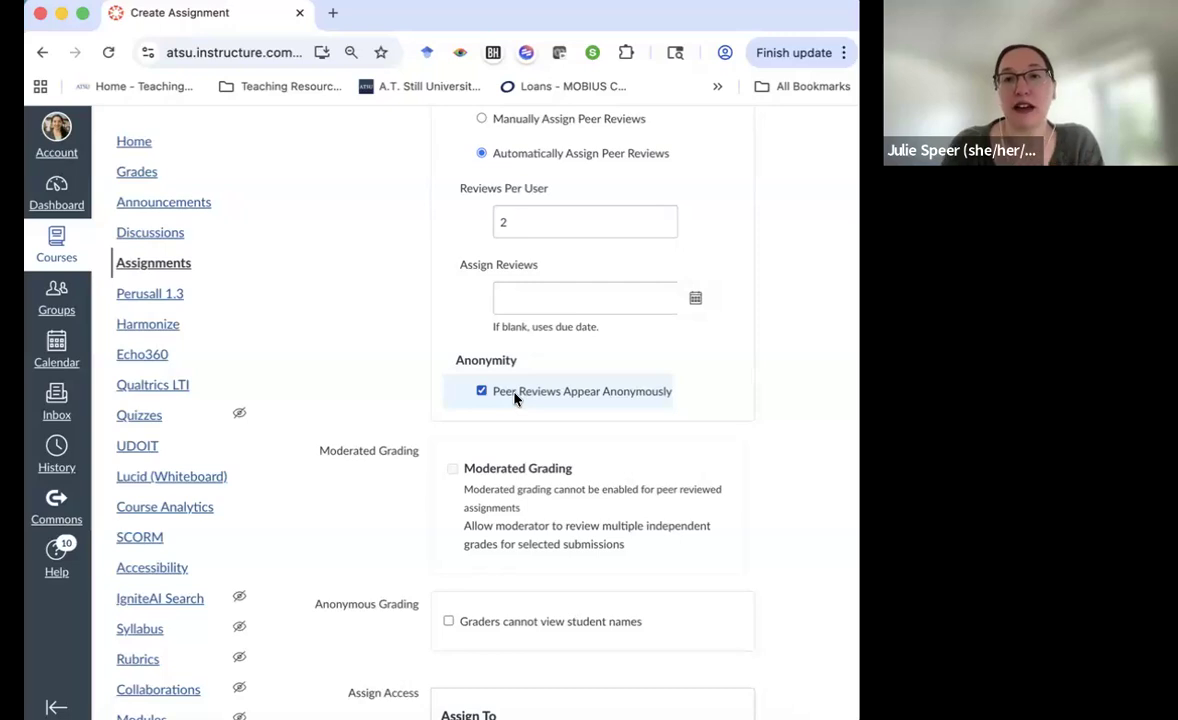
pyautogui.scroll(3, 515, 398)
# Switch off peer reviews and enable moderated grading instead
pyautogui.click(448, 173)
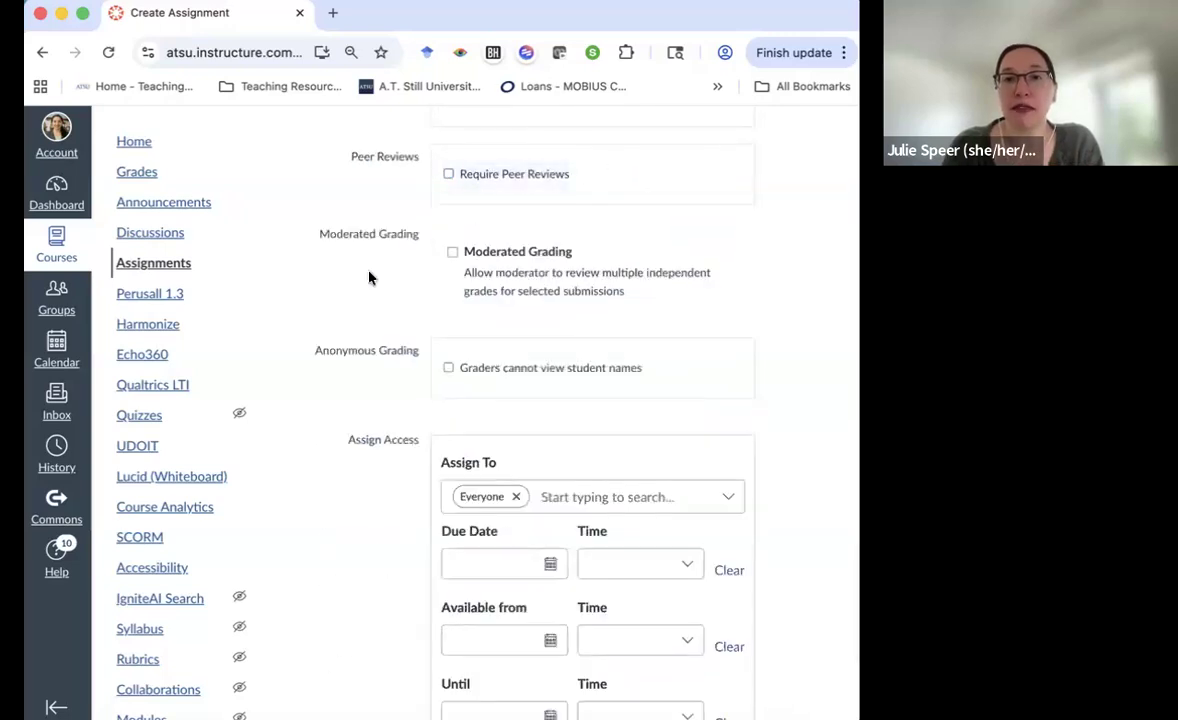
pyautogui.scroll(-2, 369, 278)
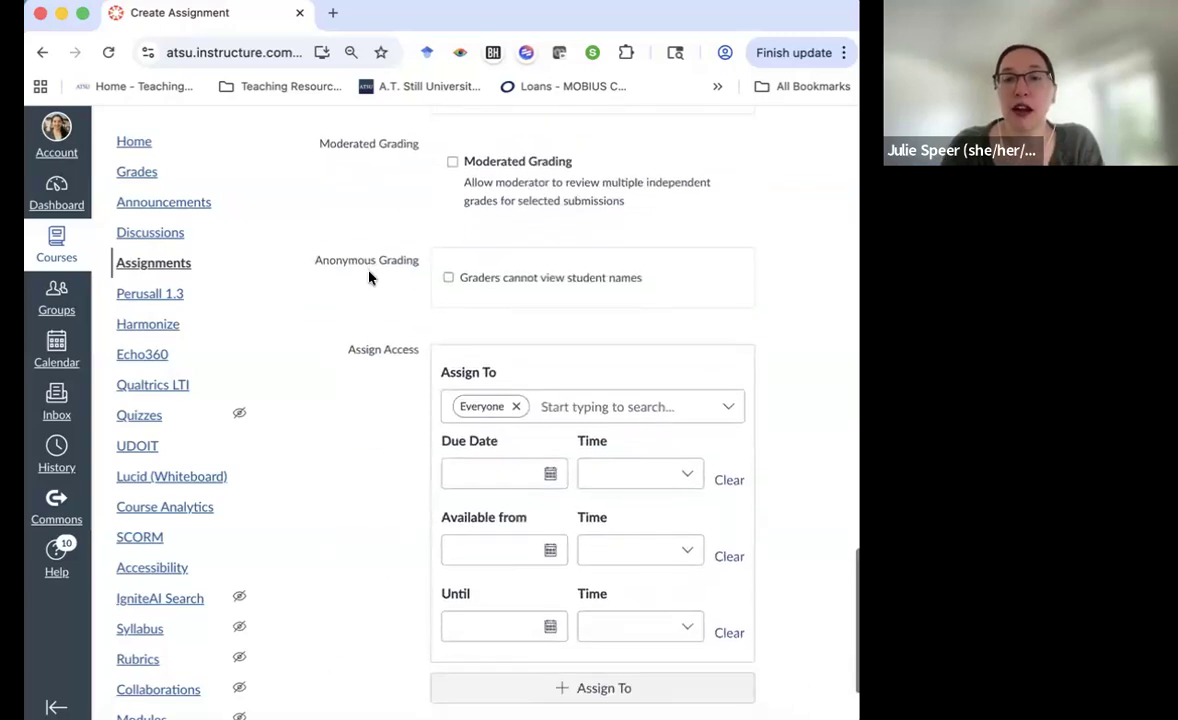
pyautogui.click(453, 156)
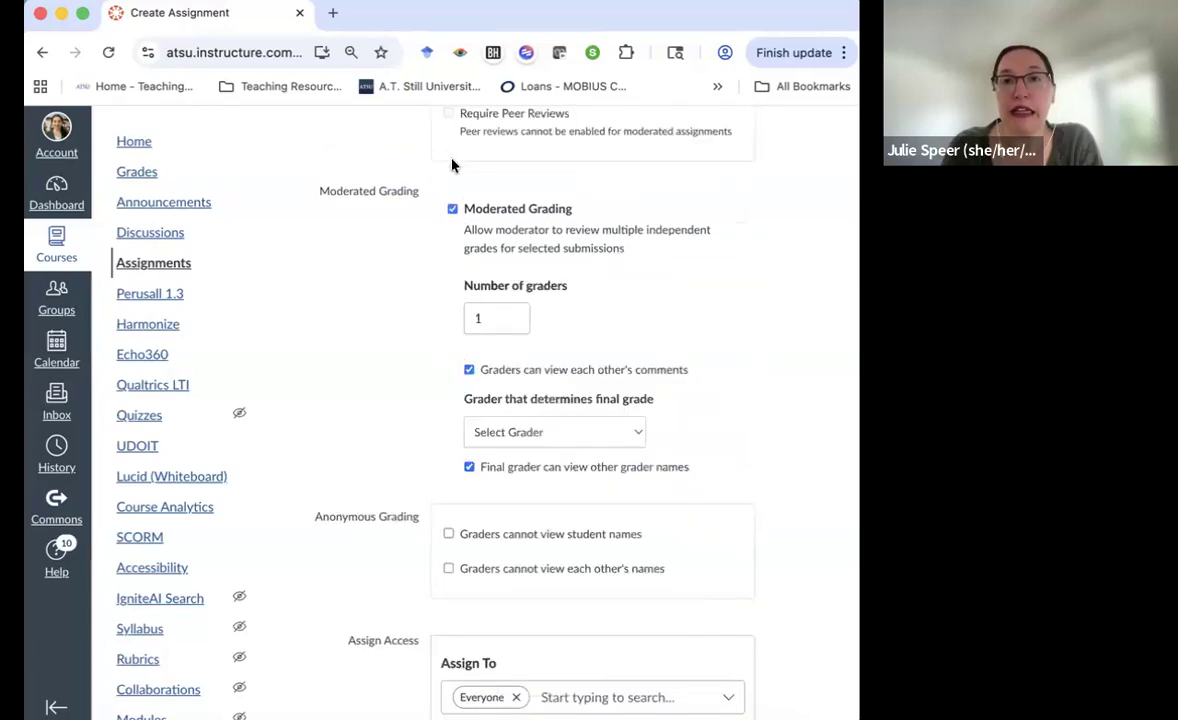
pyautogui.scroll(-1, 383, 268)
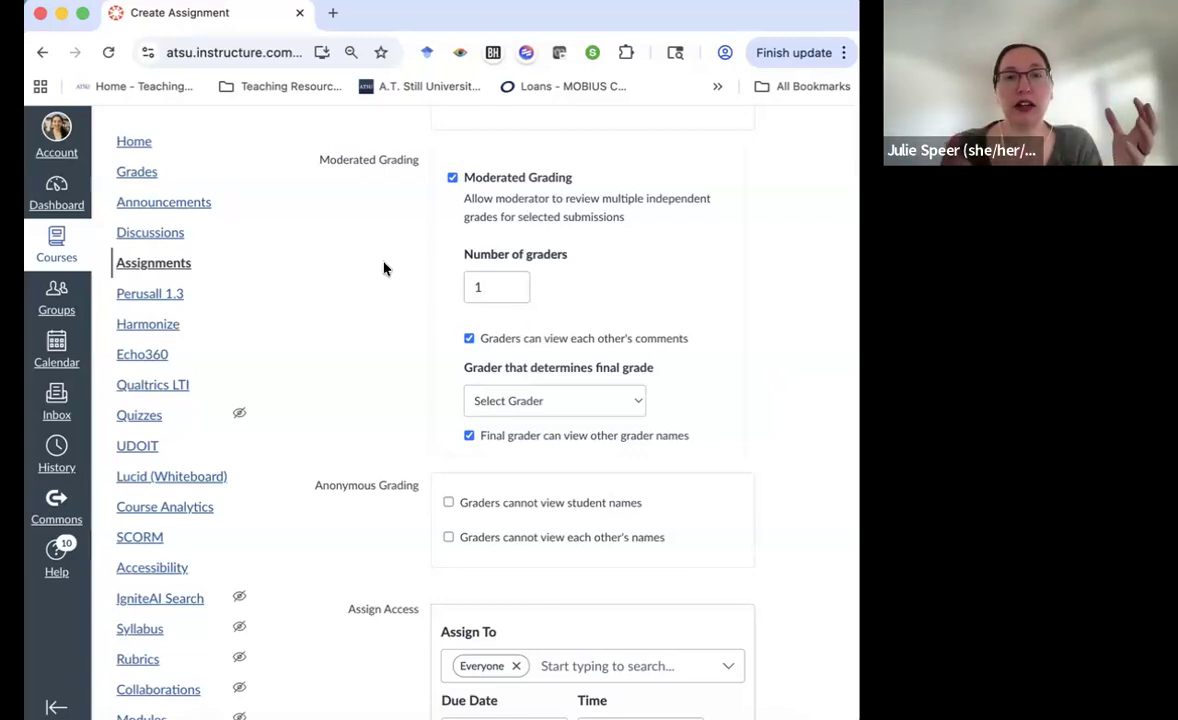
# Set 2 graders, keep graders' comments visible, and make the instructor the final grader
pyautogui.click(490, 285)
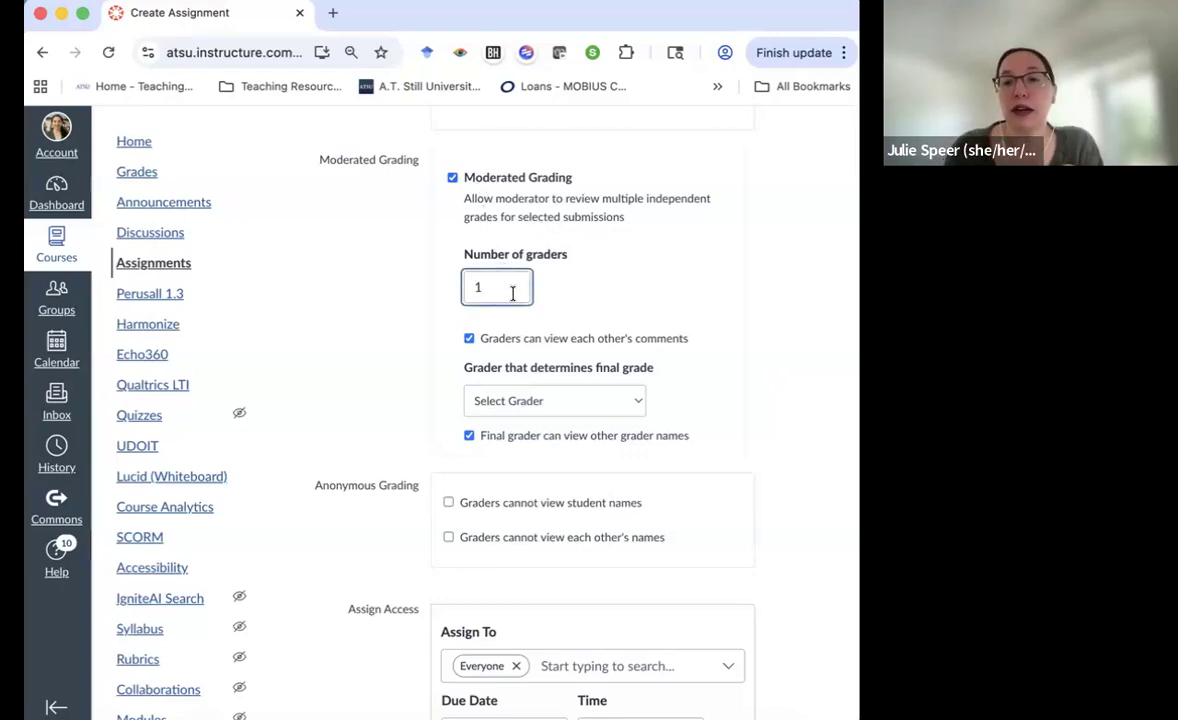
pyautogui.press('BackSpace')
pyautogui.write('2')
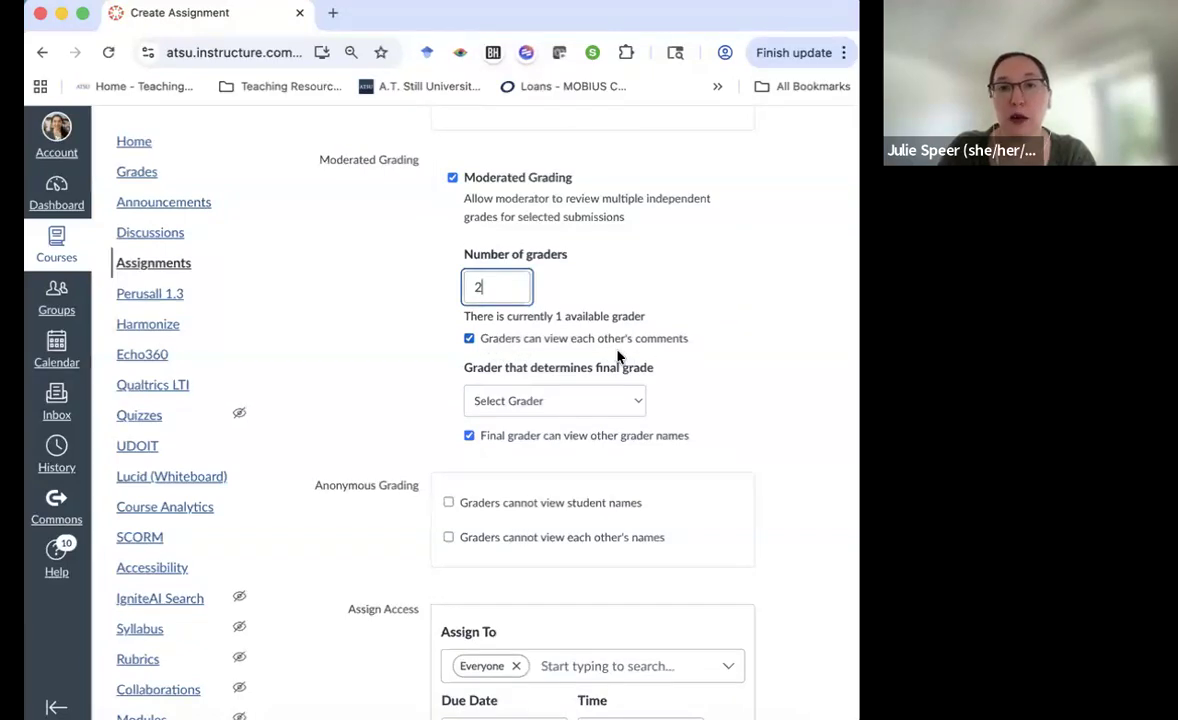
pyautogui.click(469, 340)
pyautogui.click(469, 340)
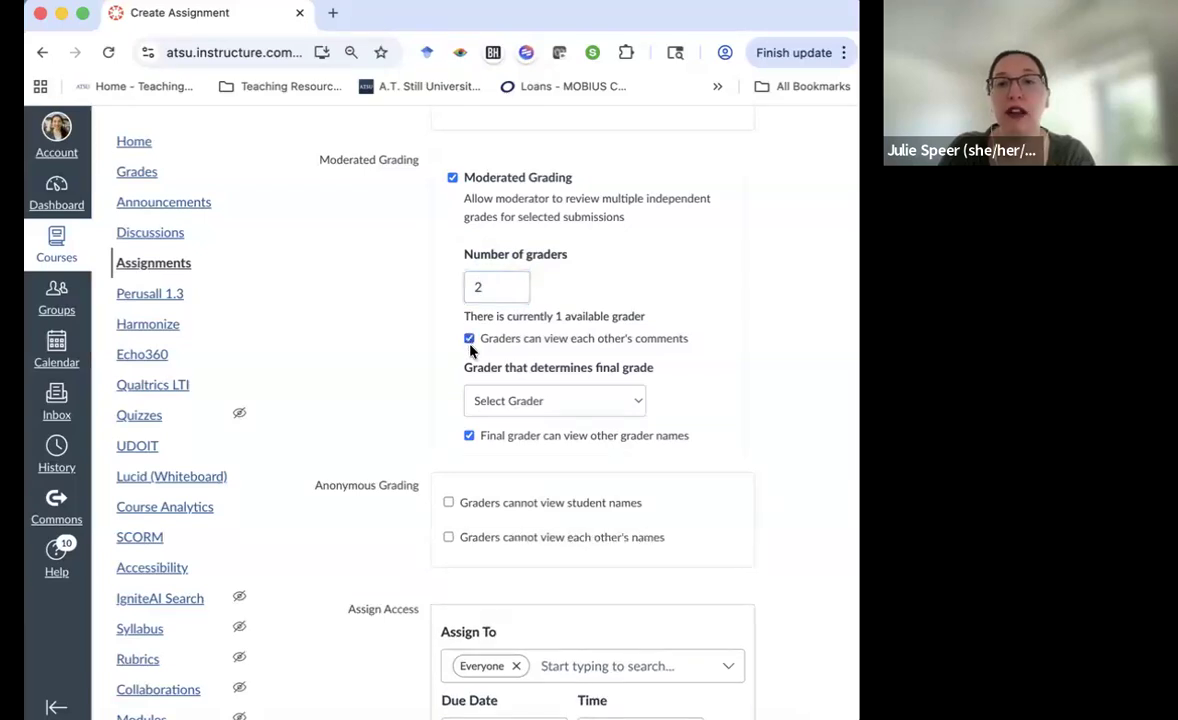
pyautogui.scroll(-2, 472, 349)
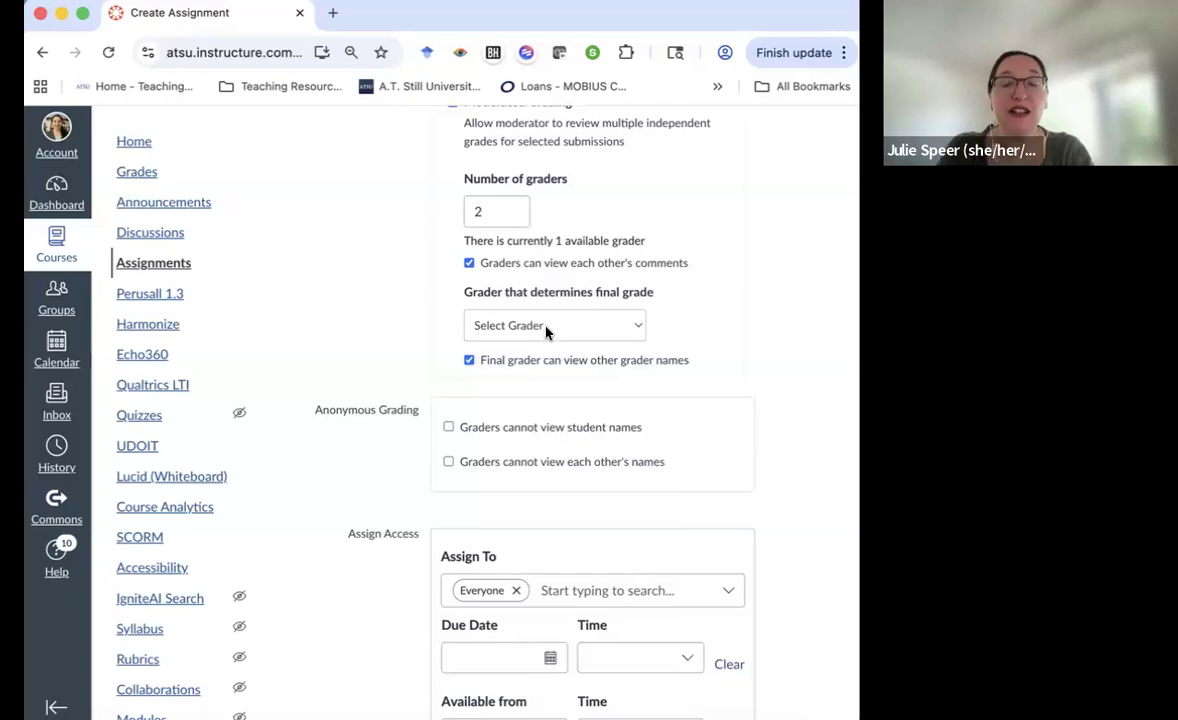
pyautogui.click(546, 328)
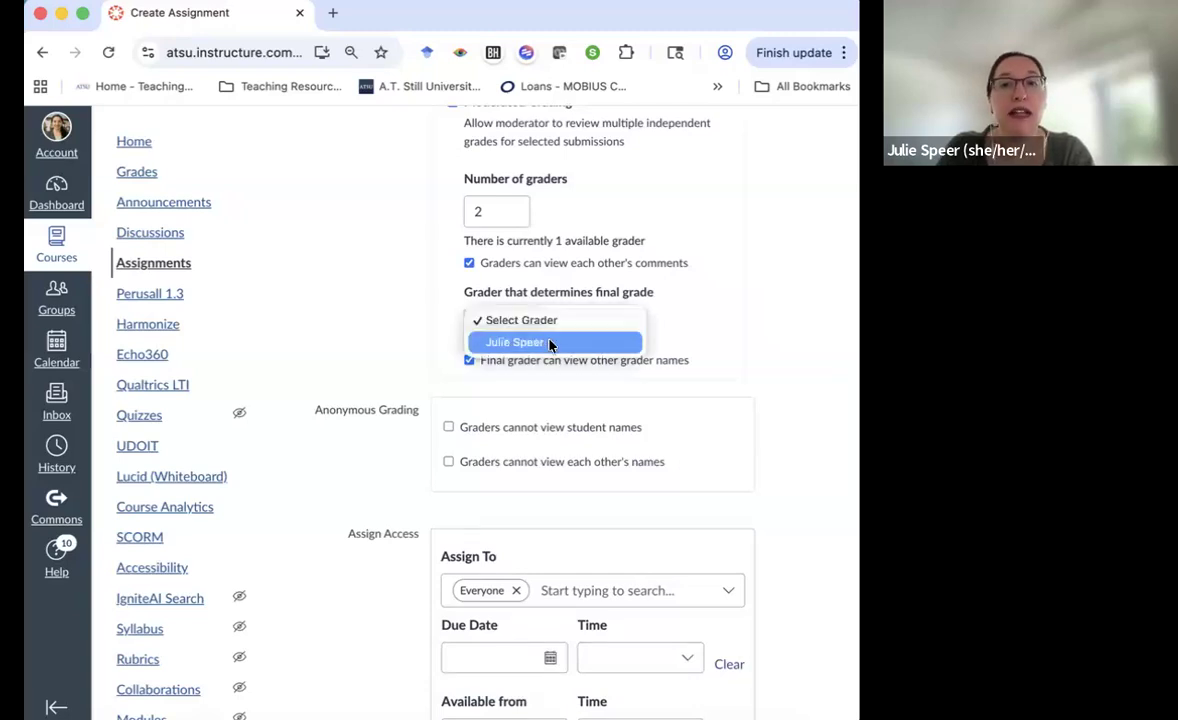
pyautogui.click(555, 343)
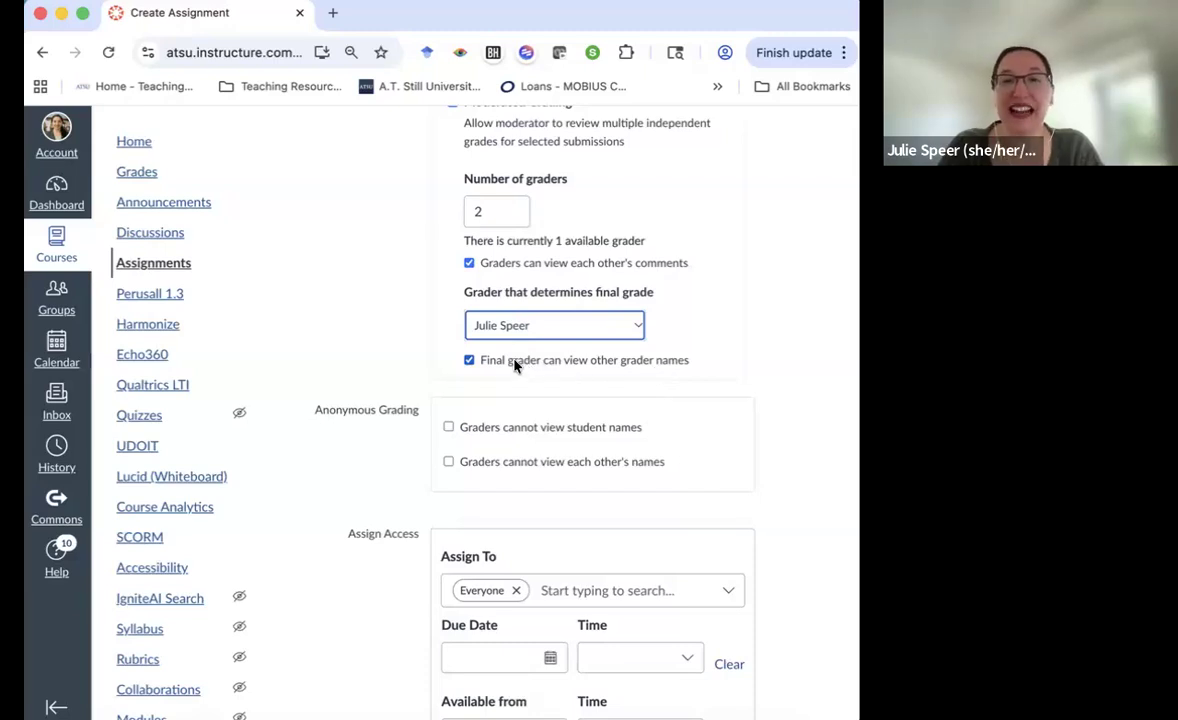
pyautogui.scroll(3, 494, 366)
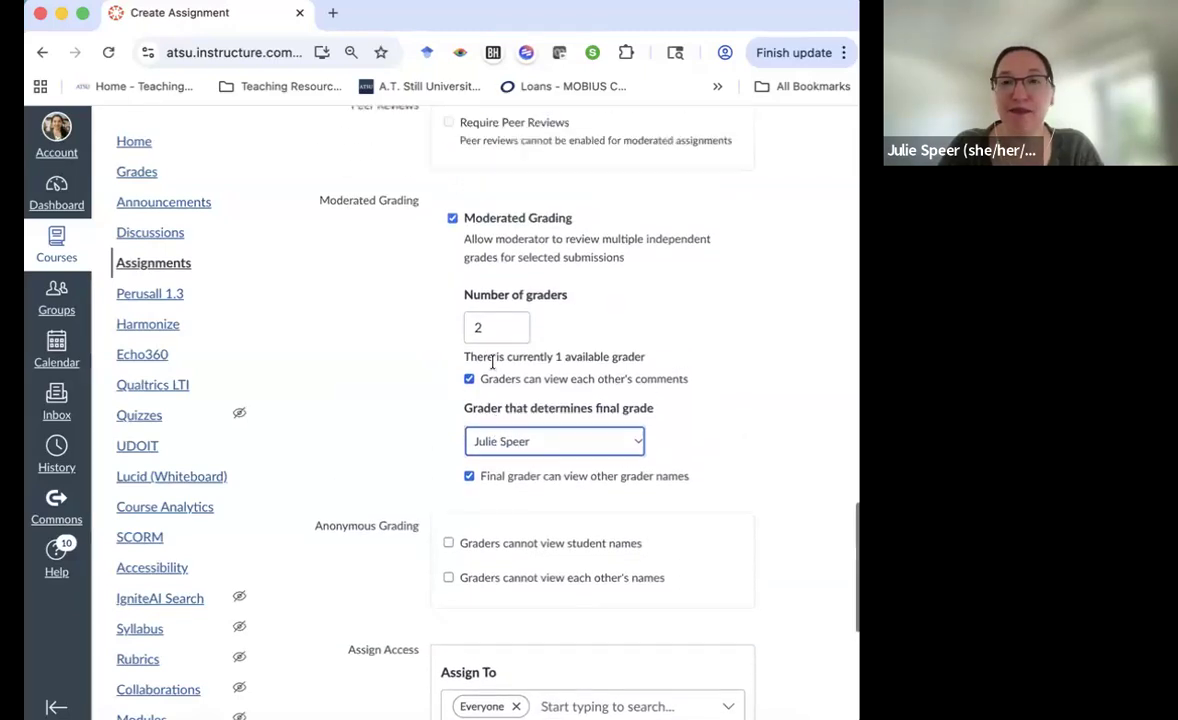
# Turn off moderated grading, leaving 'Graders cannot view student names' unchecked
pyautogui.click(453, 248)
pyautogui.scroll(-3, 381, 254)
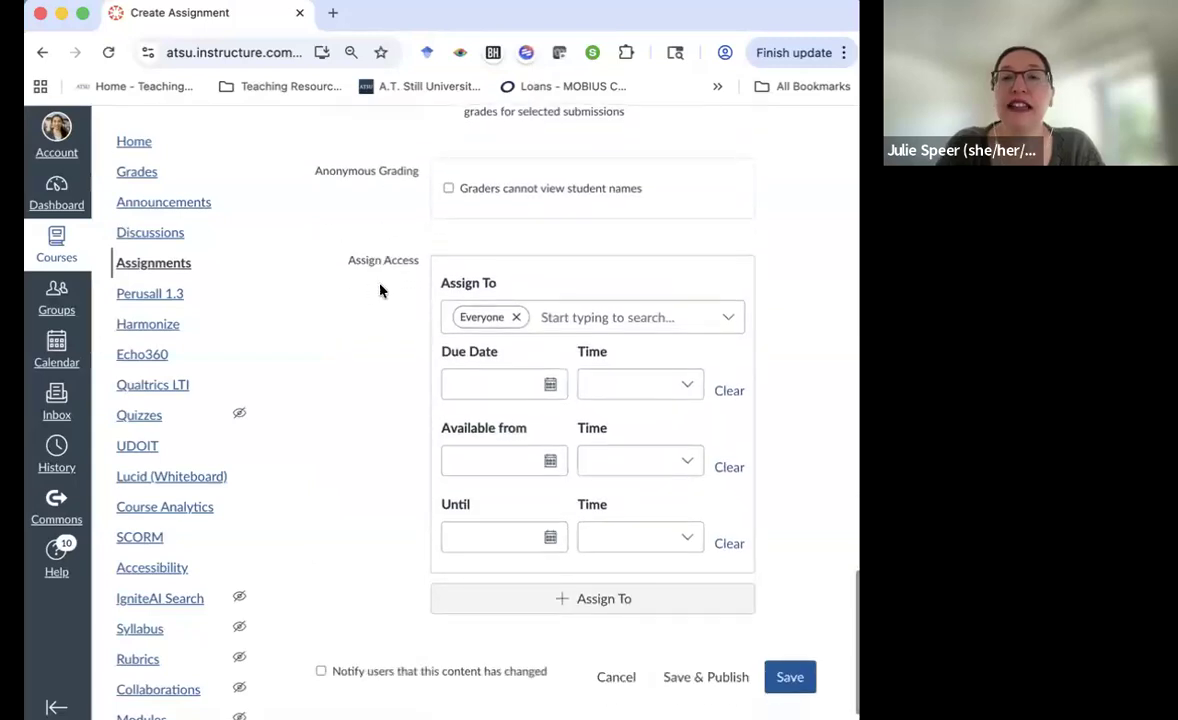
pyautogui.click(448, 193)
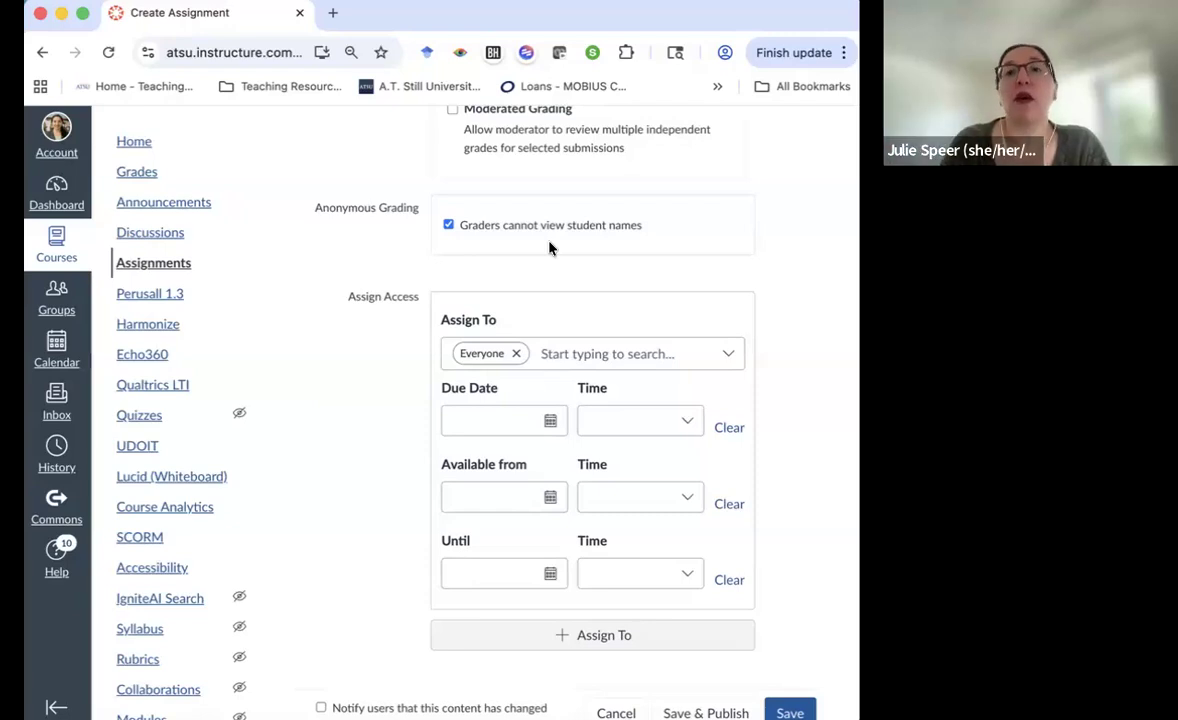
pyautogui.click(474, 232)
pyautogui.scroll(-1, 329, 255)
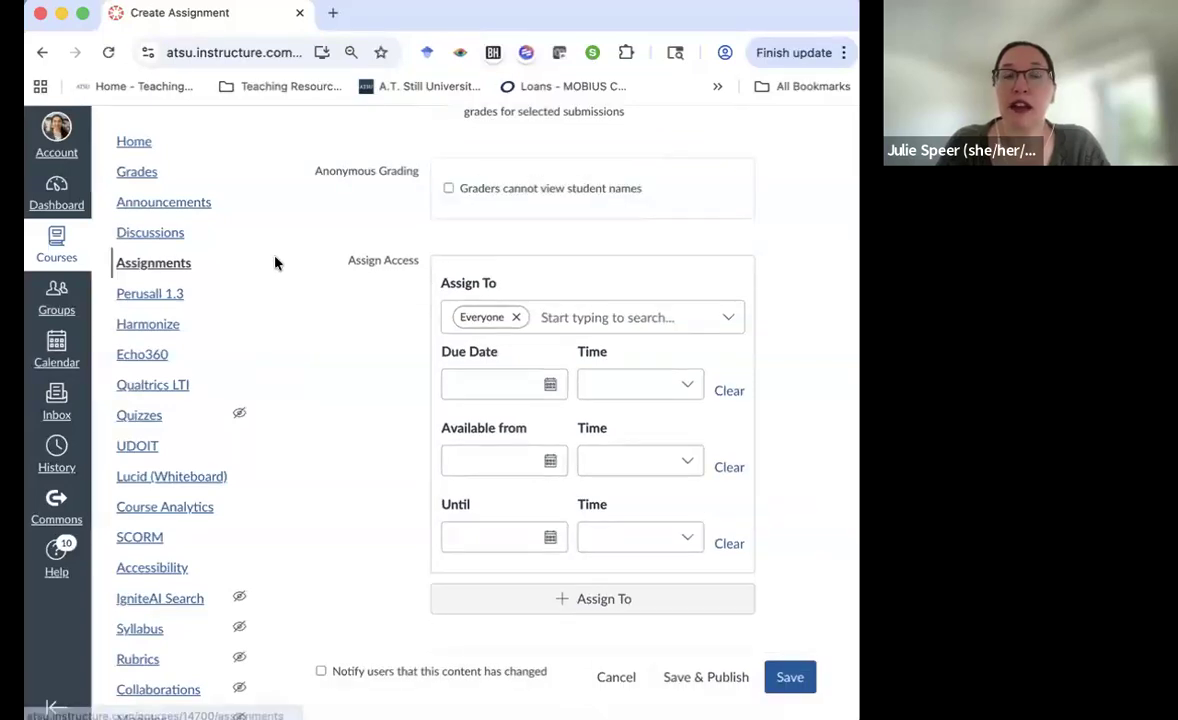
pyautogui.scroll(-1, 326, 274)
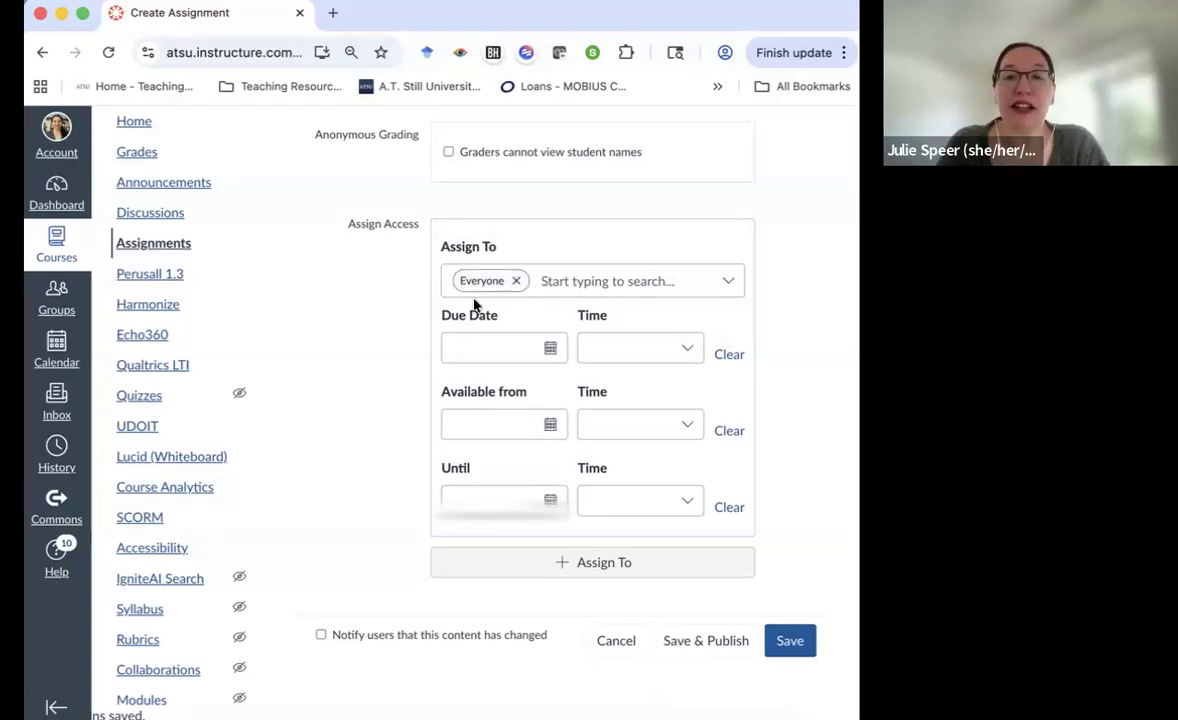
# Replace Everyone else with Lab Section 1, due Apr 21, 2026 at 11:59 PM
pyautogui.click(555, 281)
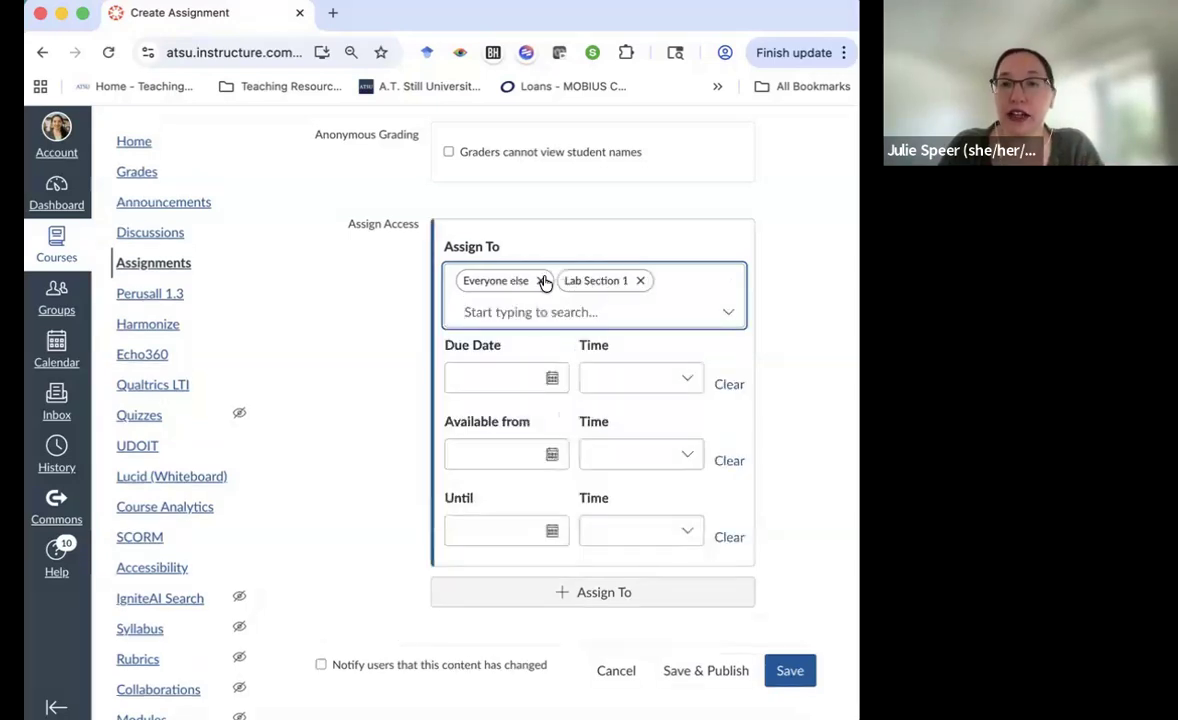
pyautogui.click(540, 280)
pyautogui.click(551, 349)
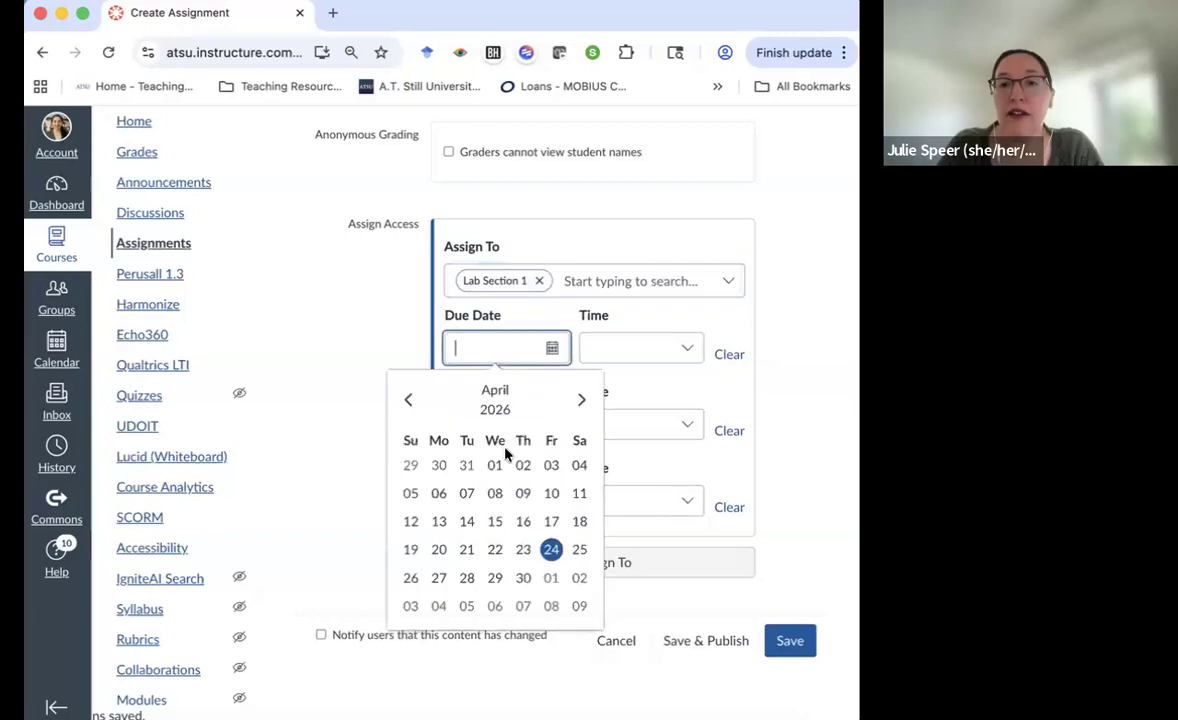
pyautogui.click(466, 551)
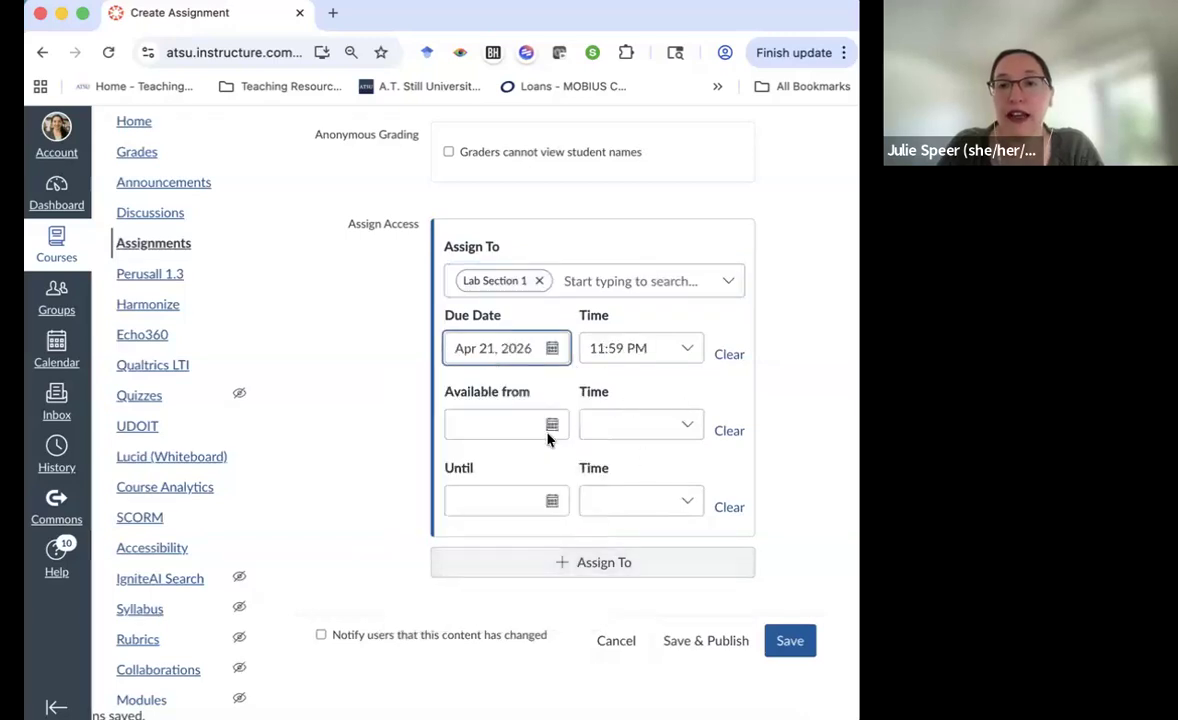
# Add Lab Section 2 as a second assignee, due Apr 23, 2026 at 11:59 PM
pyautogui.click(565, 564)
pyautogui.click(583, 287)
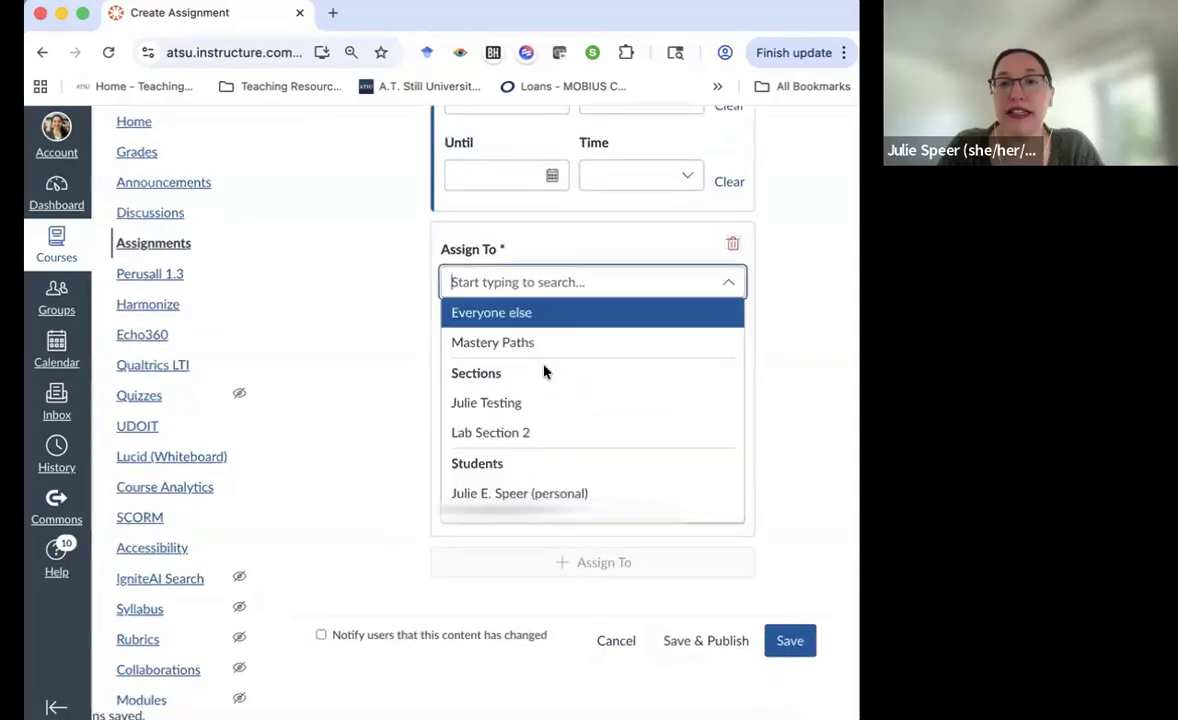
pyautogui.click(534, 434)
pyautogui.click(540, 356)
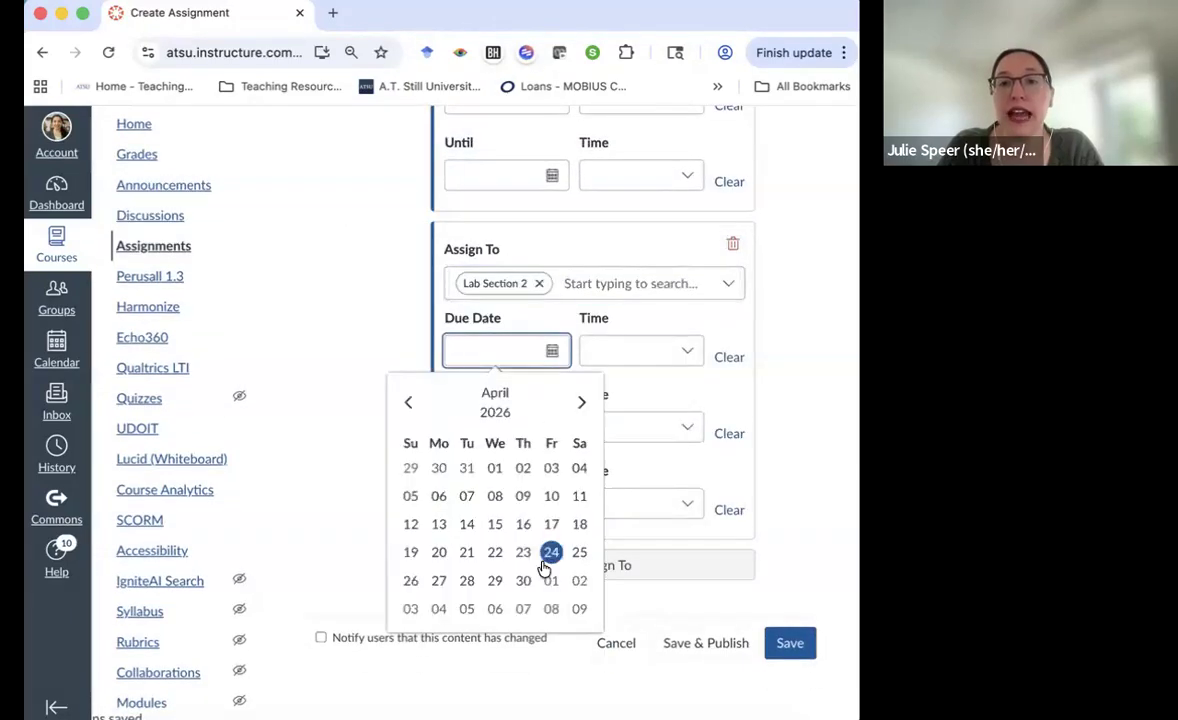
pyautogui.click(520, 556)
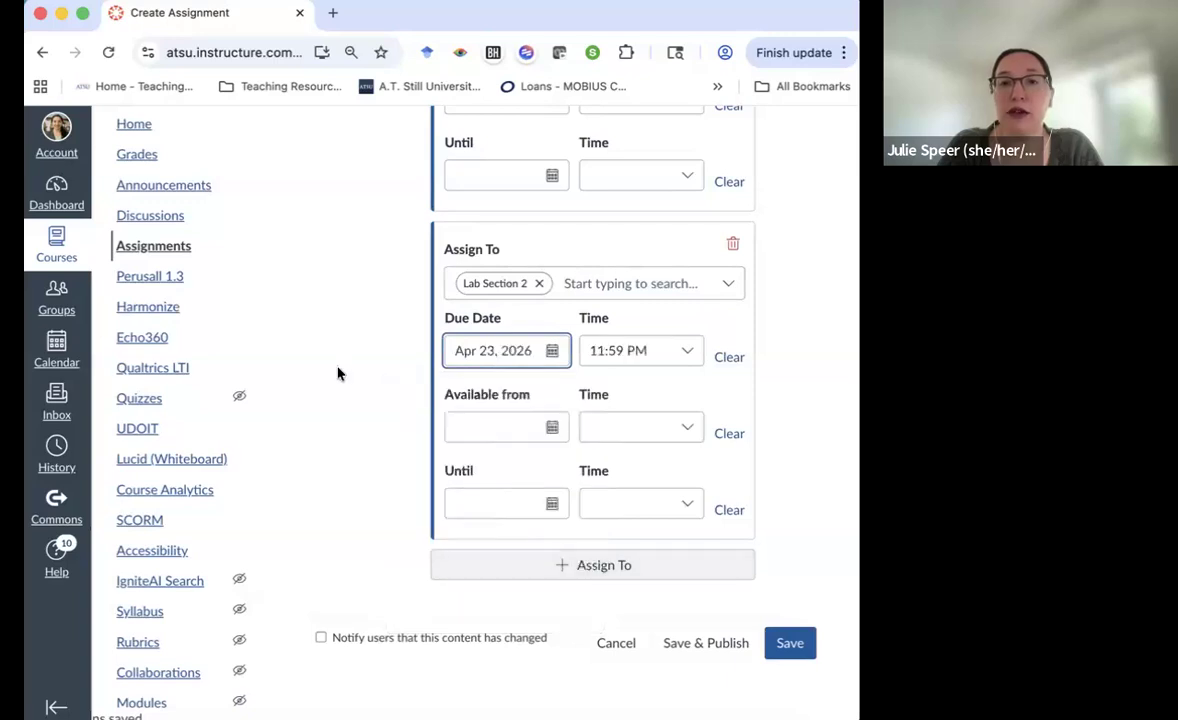
pyautogui.scroll(2, 368, 376)
pyautogui.scroll(2, 368, 380)
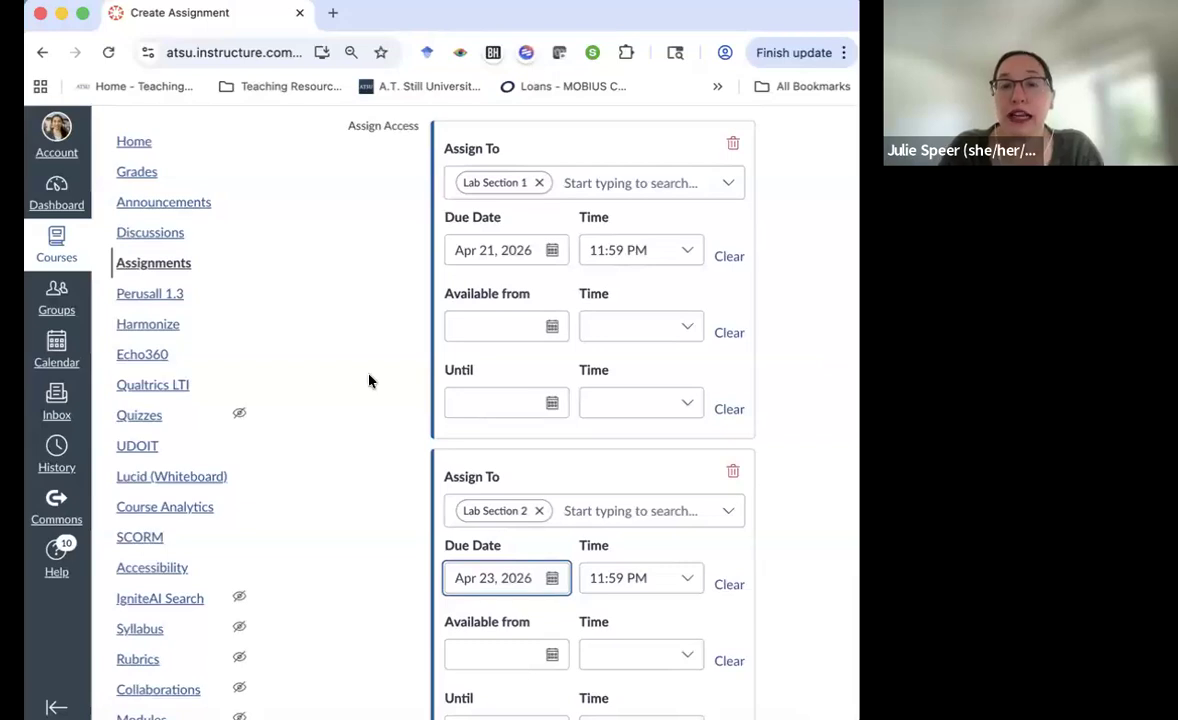
# Delete the Lab Section 2 card and reassign the work to Everyone, due Apr 21, 2026
pyautogui.click(733, 476)
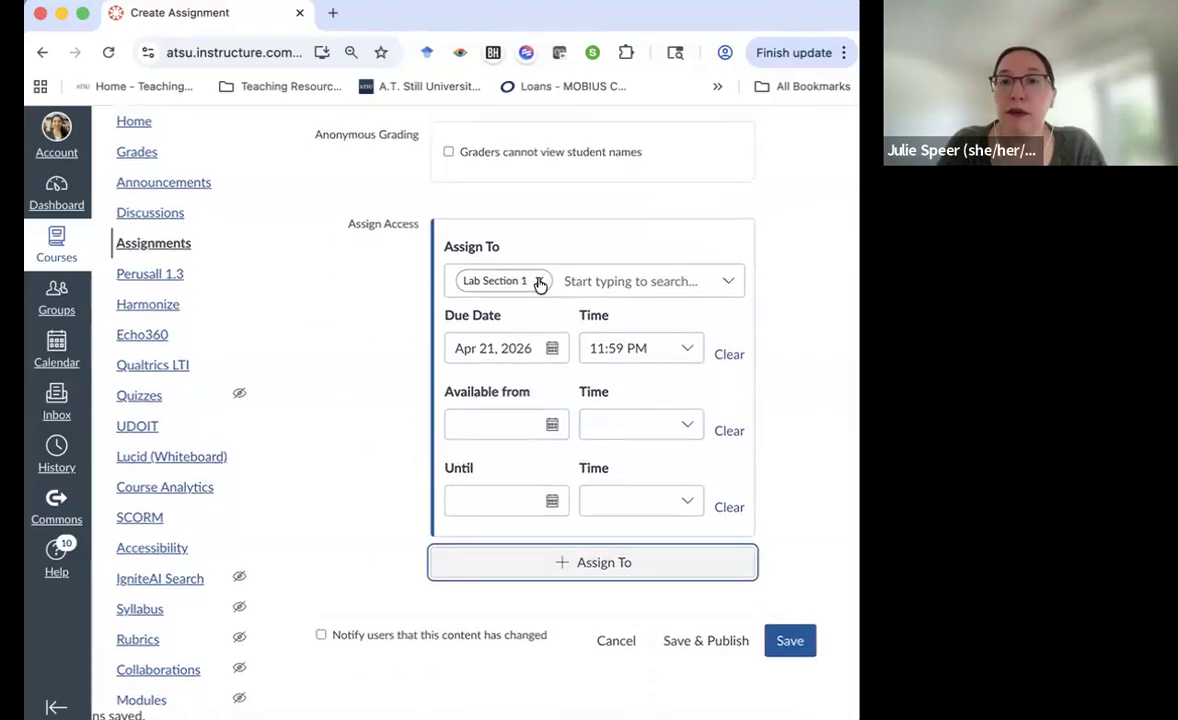
pyautogui.click(539, 279)
pyautogui.click(530, 281)
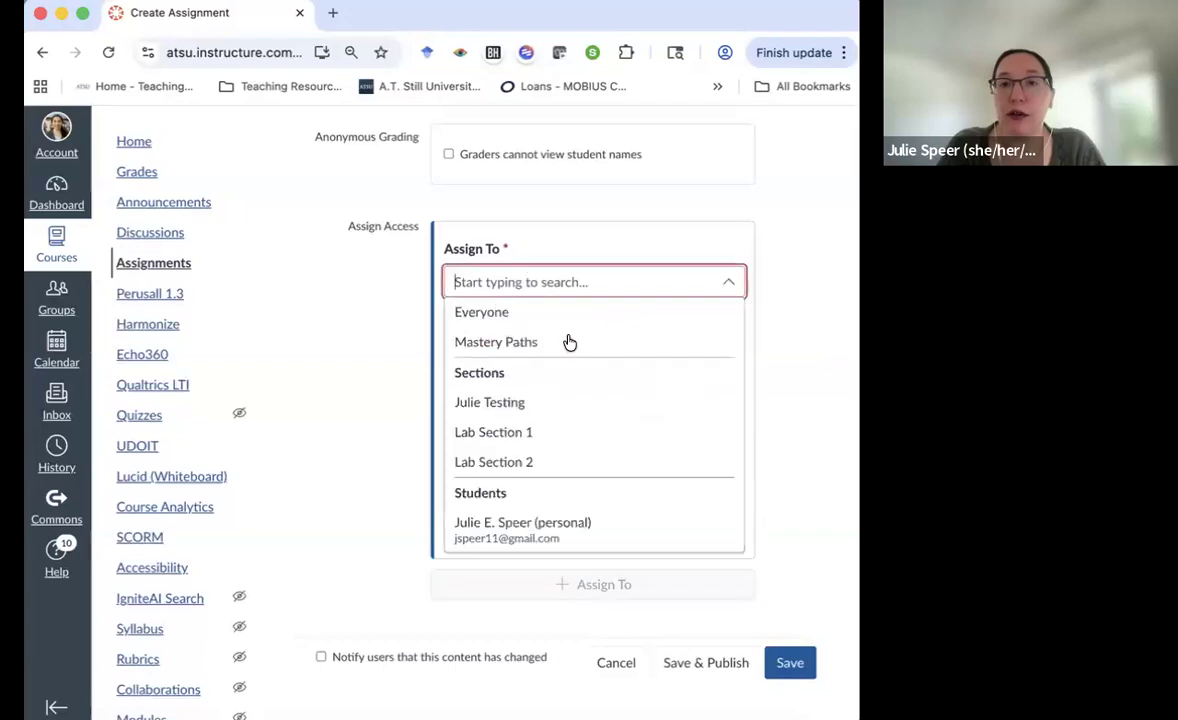
pyautogui.click(547, 322)
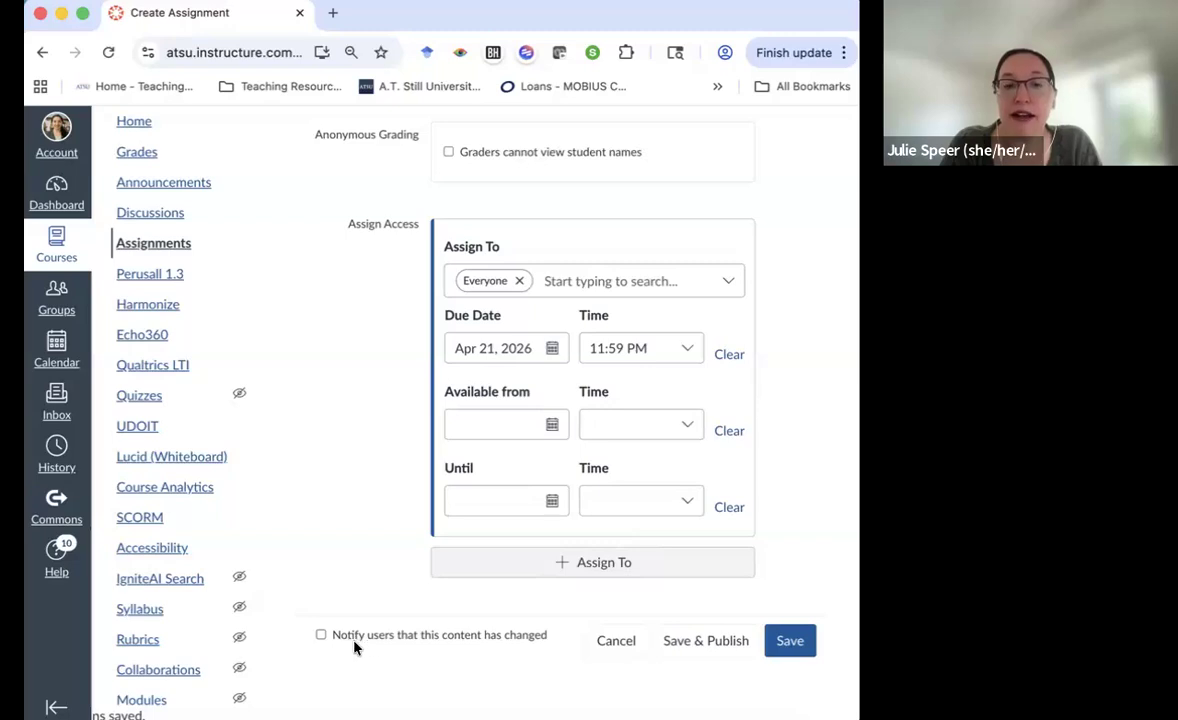
# Tick 'Notify users that this content has changed' at the bottom of the form
pyautogui.click(321, 636)
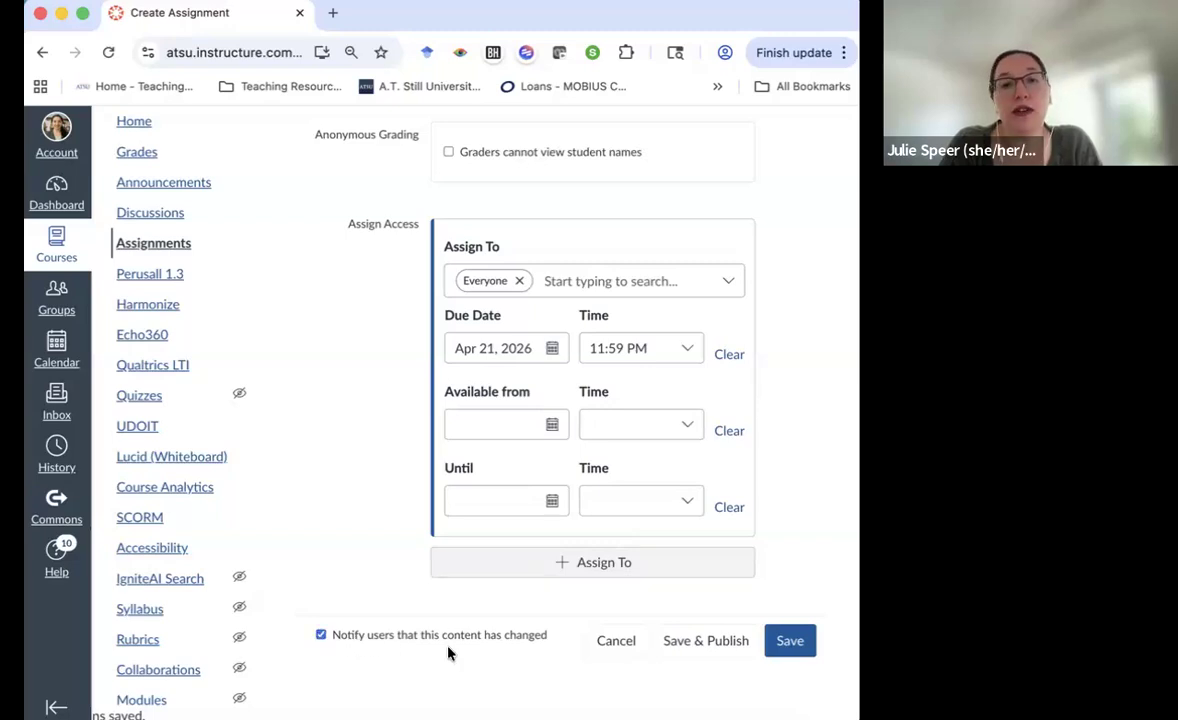